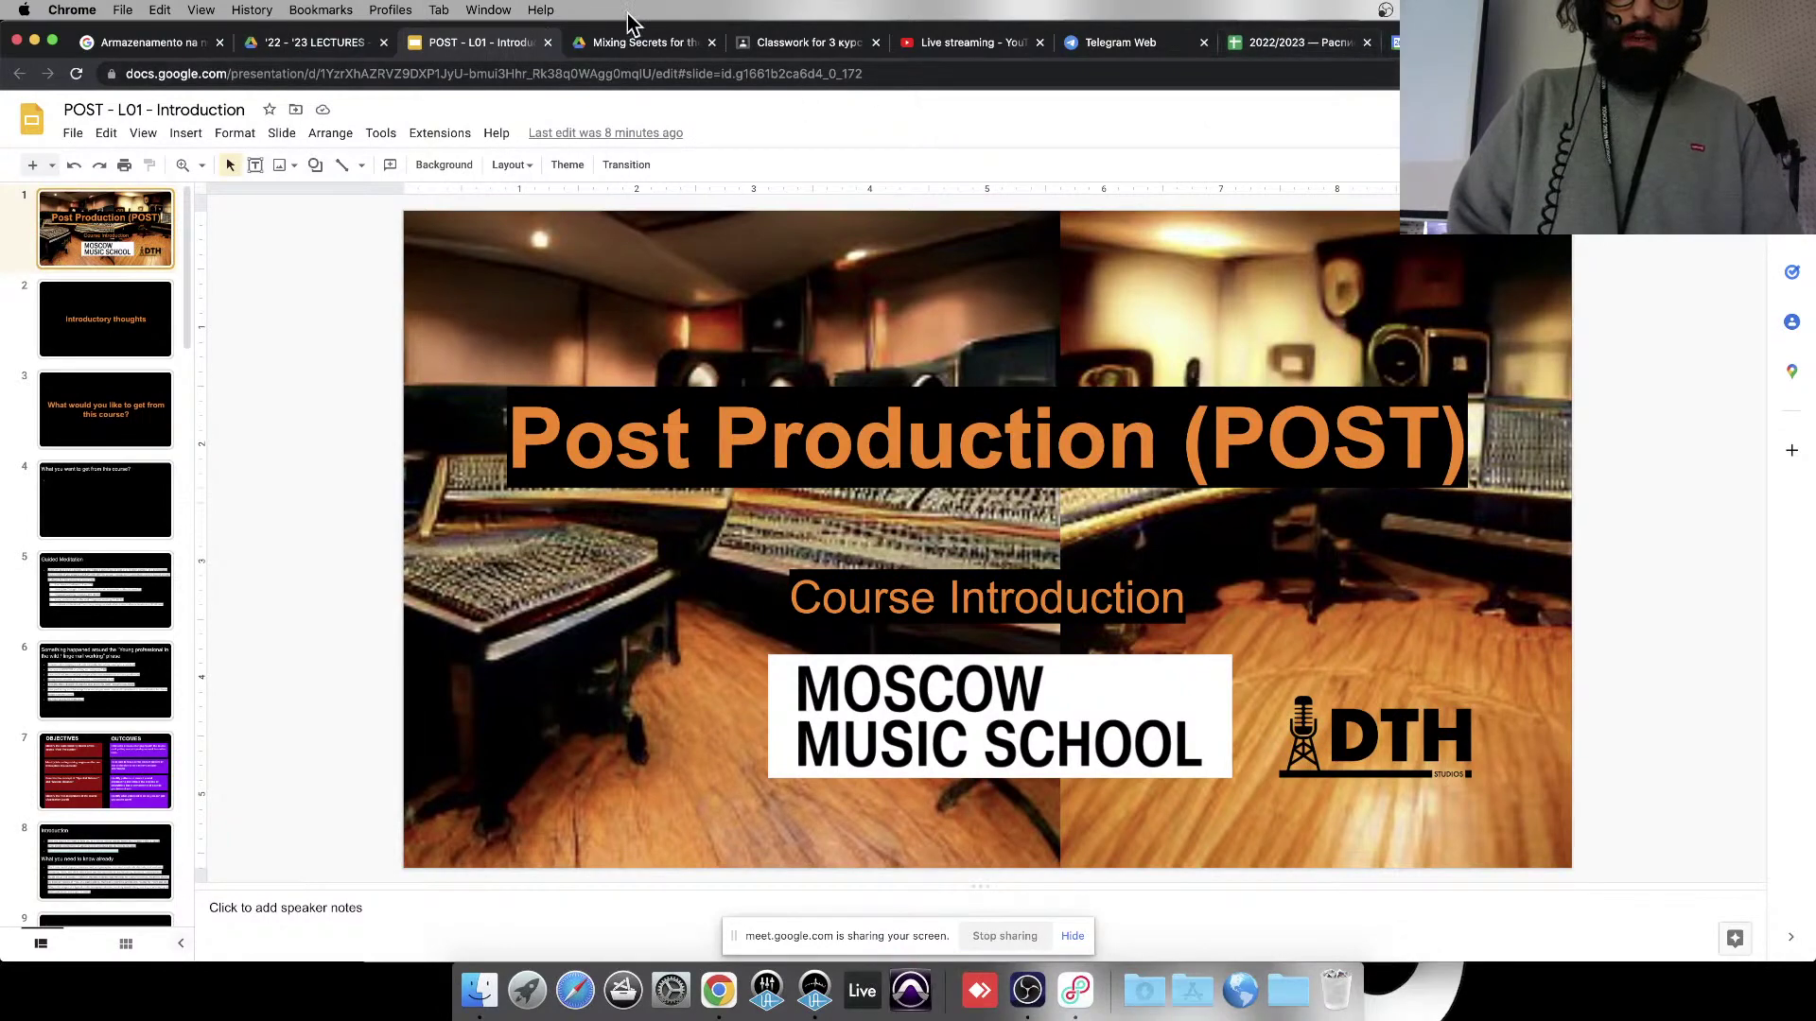
# Step: Check the live stream in OBS, and return to the teacher preparation spreadsheet in Chrome
pyautogui.click(634, 41)
pyautogui.click(470, 42)
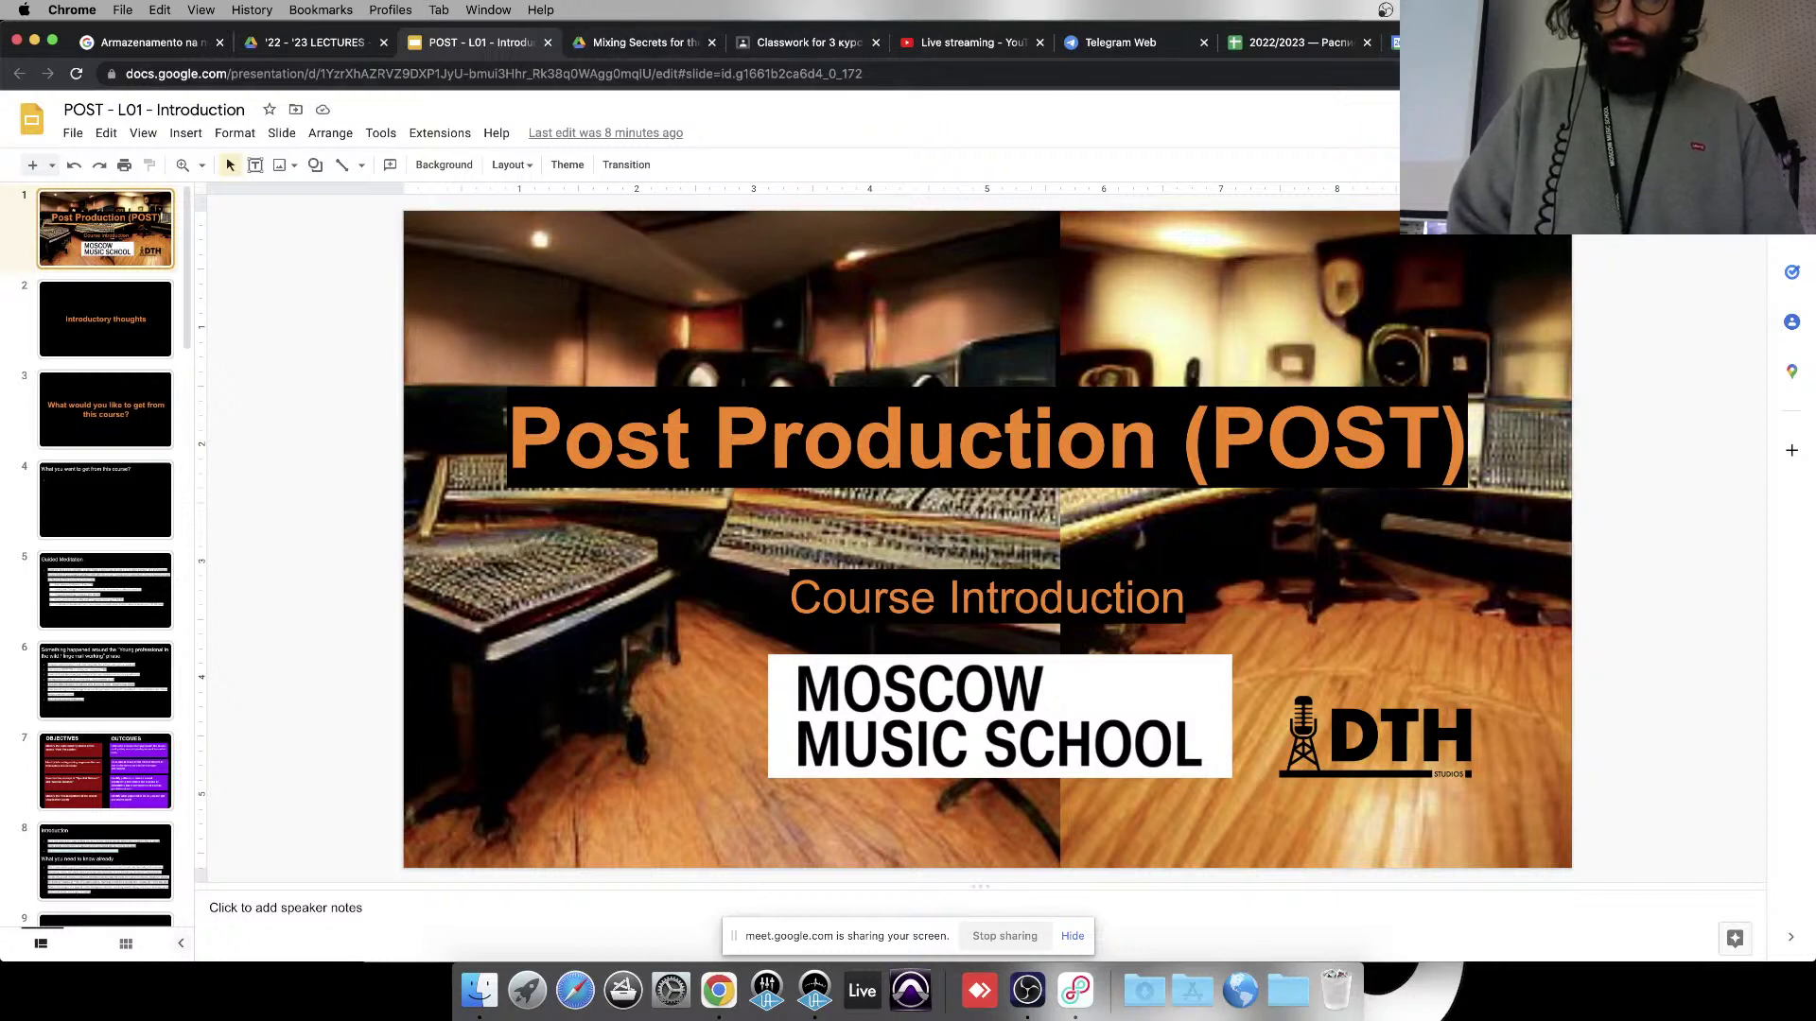
pyautogui.click(1075, 990)
pyautogui.click(1027, 990)
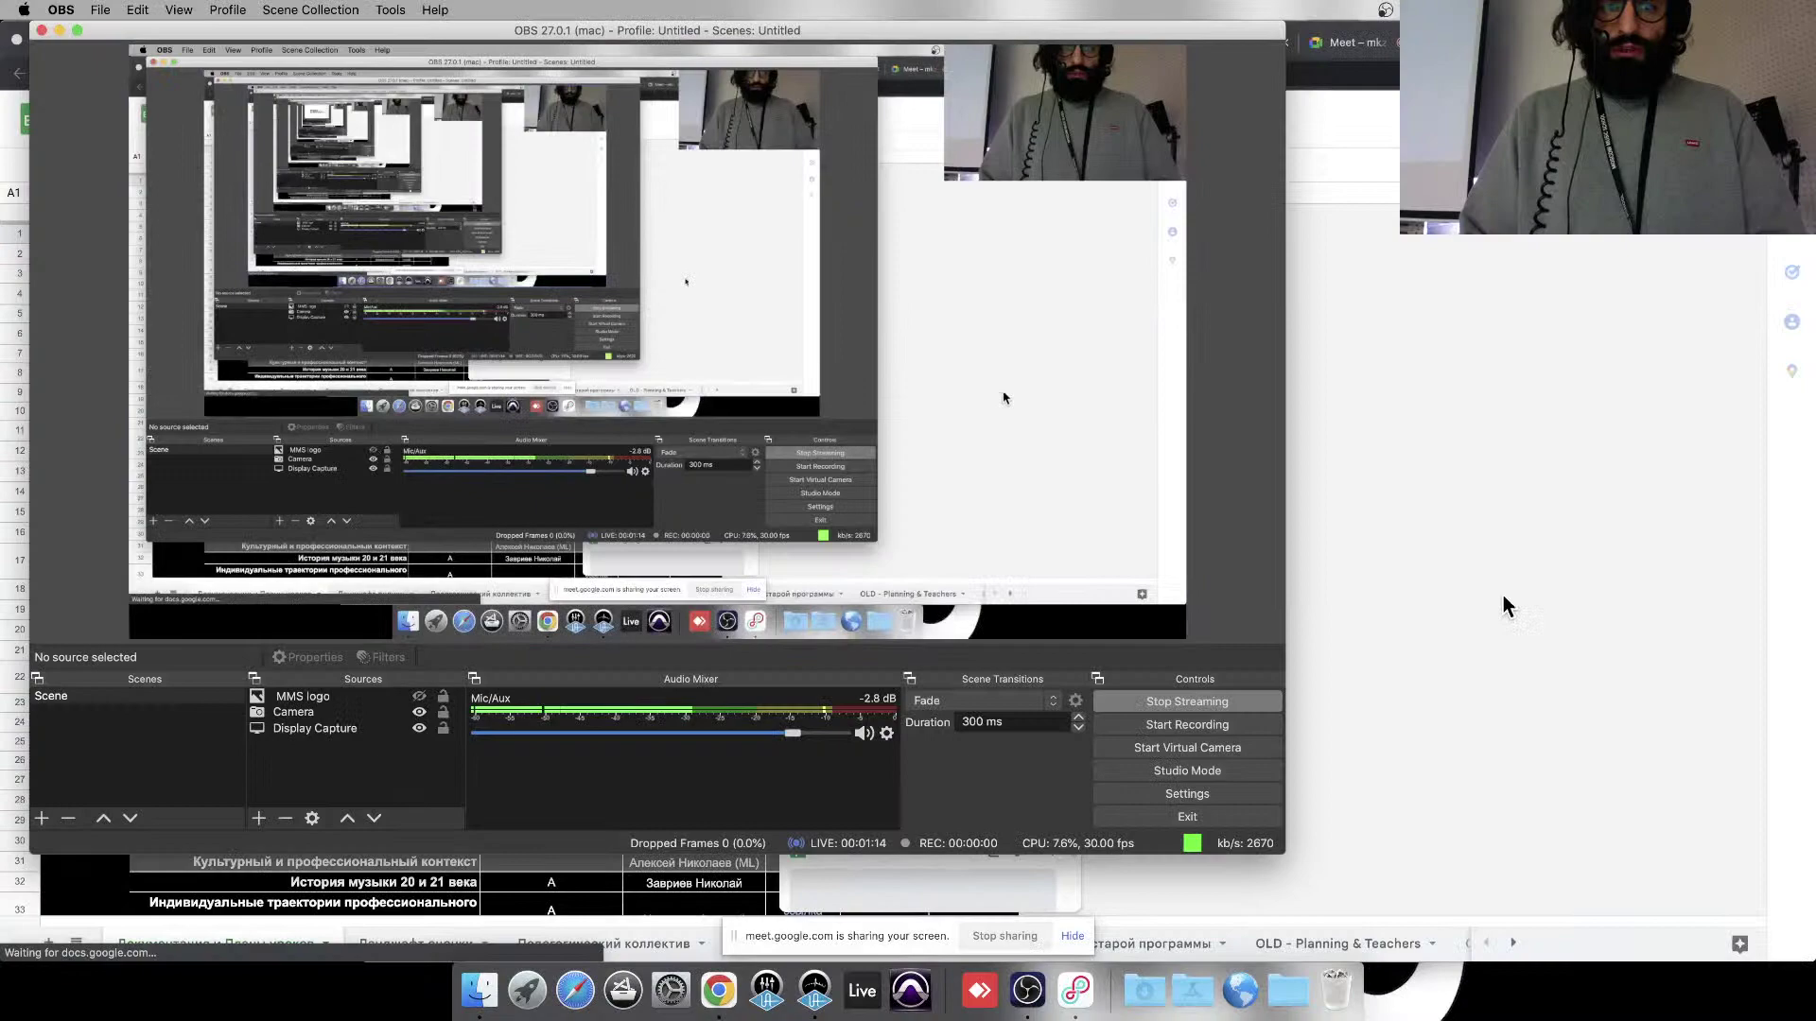
pyautogui.click(1477, 499)
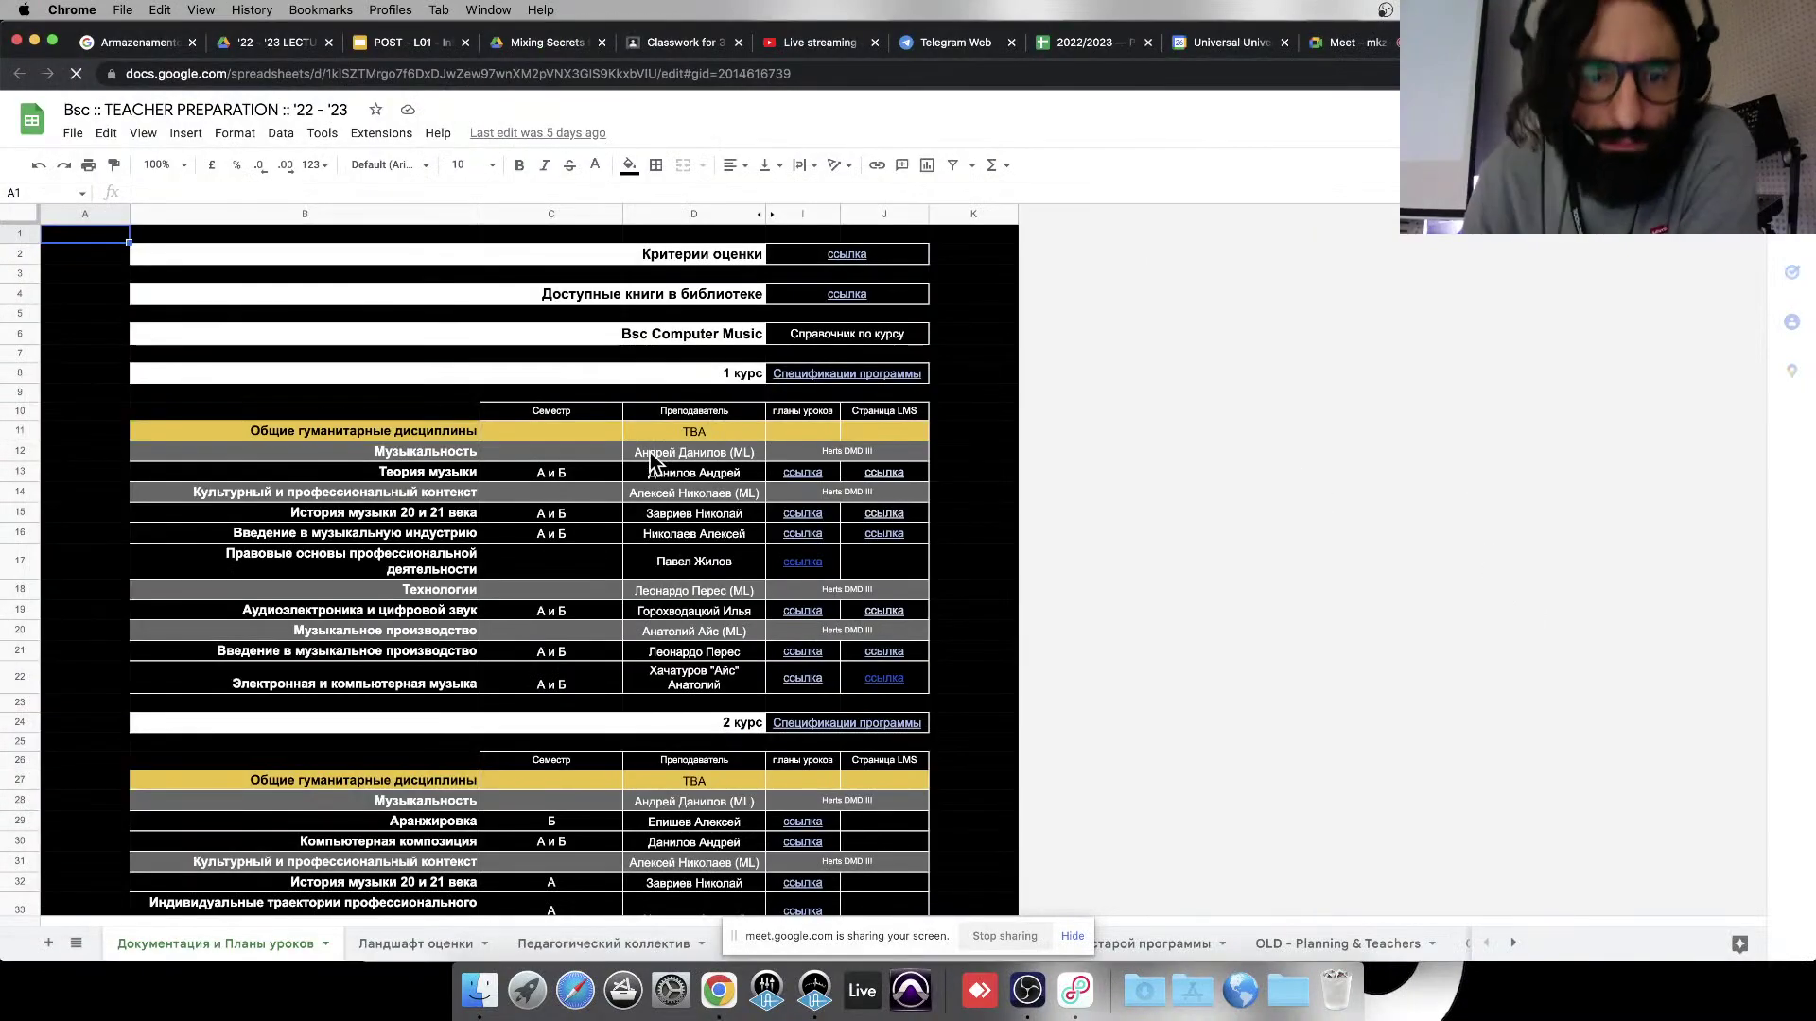
# Step: Find Постпродакшн in the third-year section and examine its row, its teacher and the Звукорежиссура module leader
pyautogui.scroll(-10, 651, 459)
pyautogui.scroll(8, 650, 459)
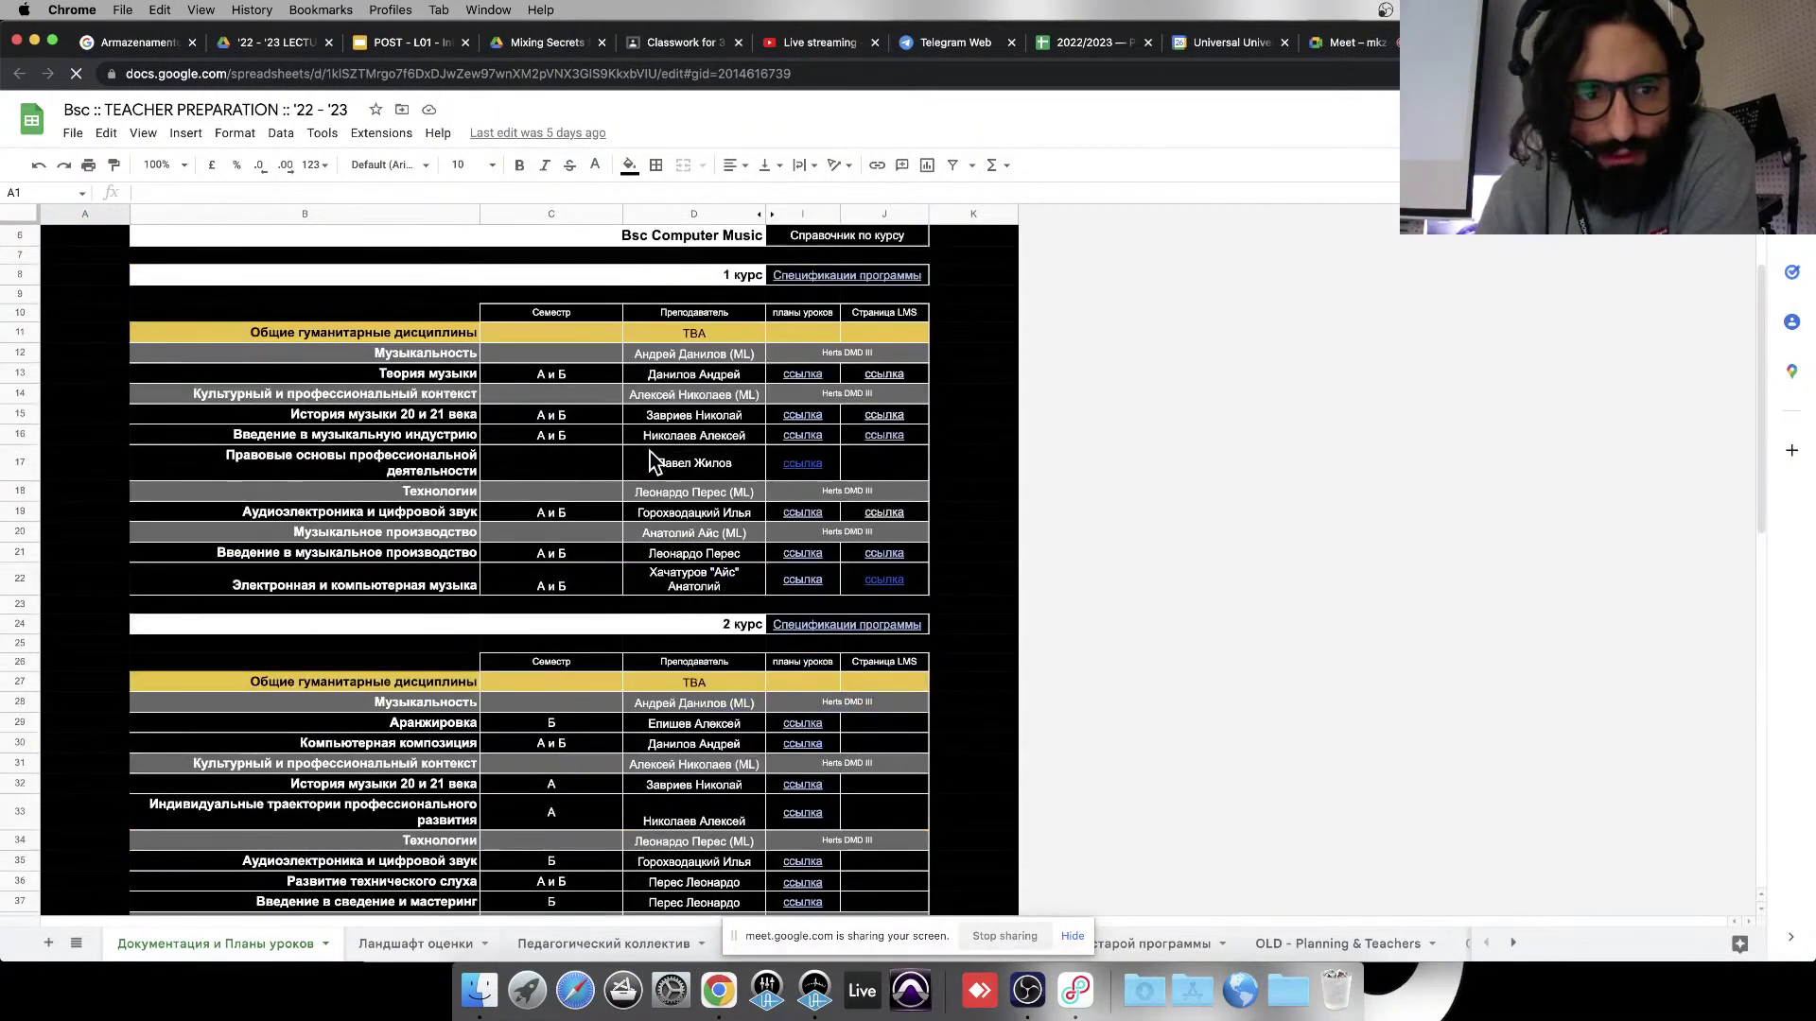
pyautogui.scroll(-14, 650, 459)
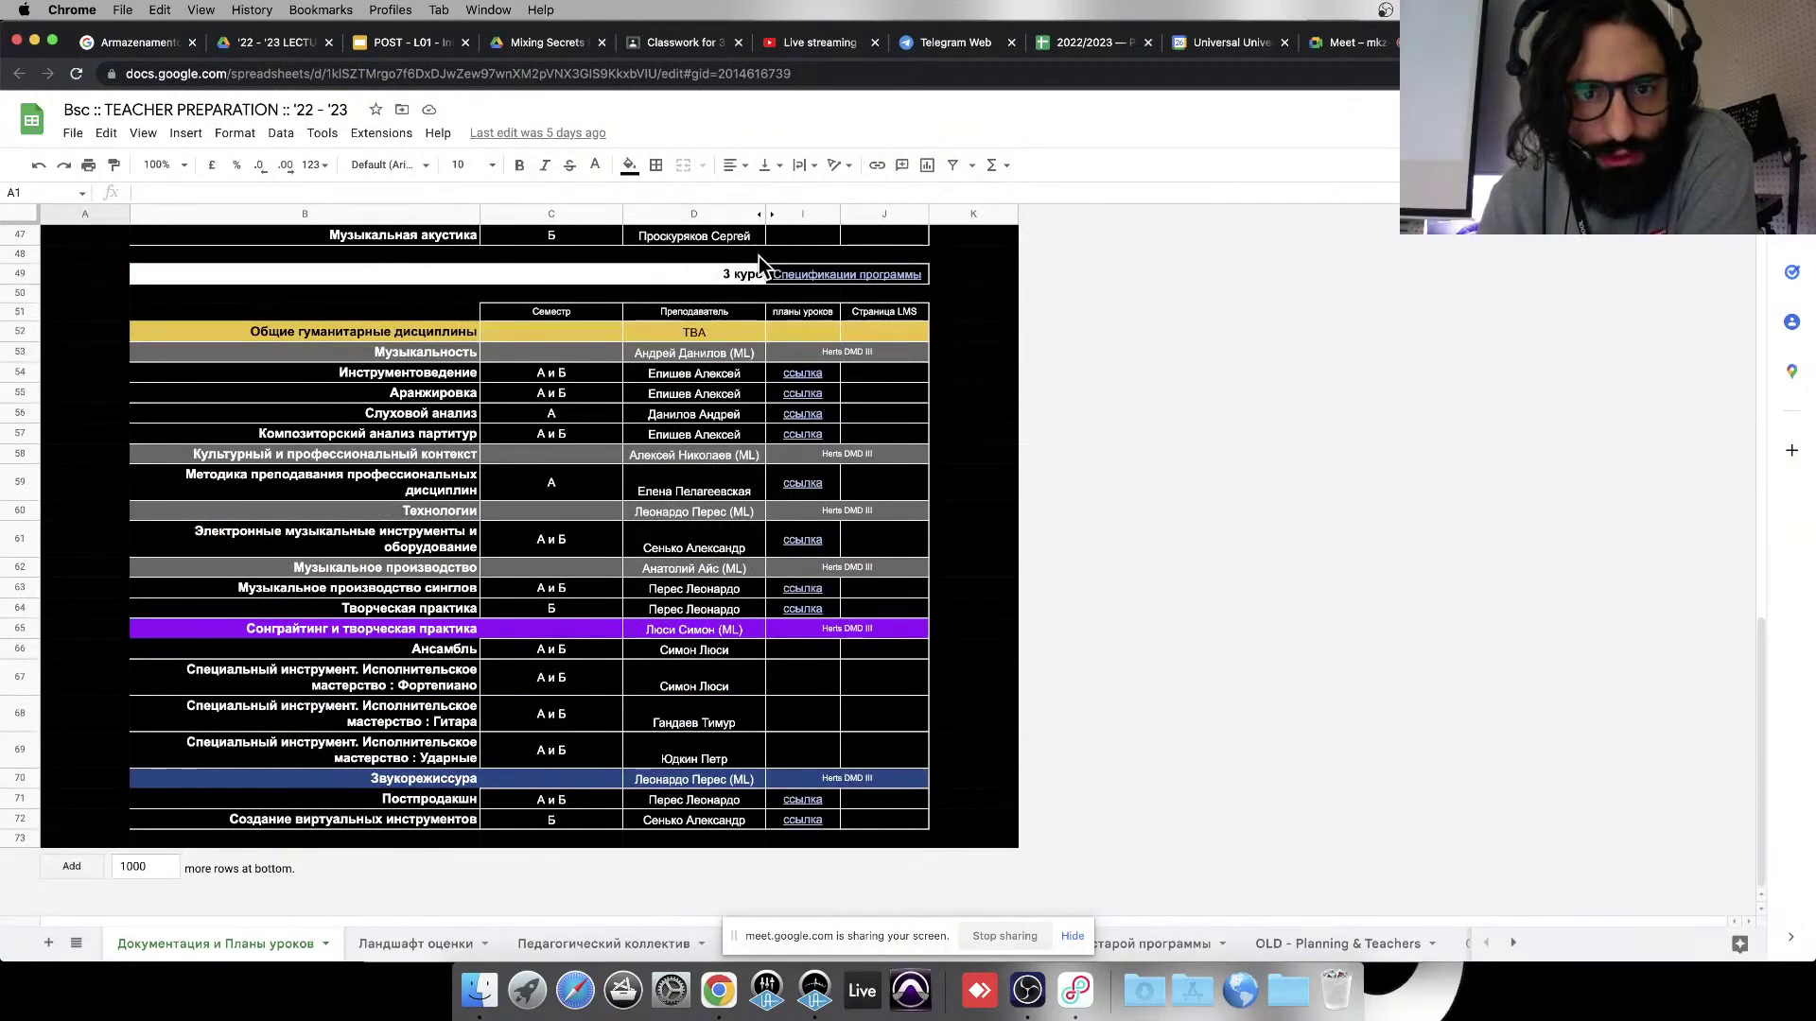
pyautogui.click(744, 275)
pyautogui.click(441, 805)
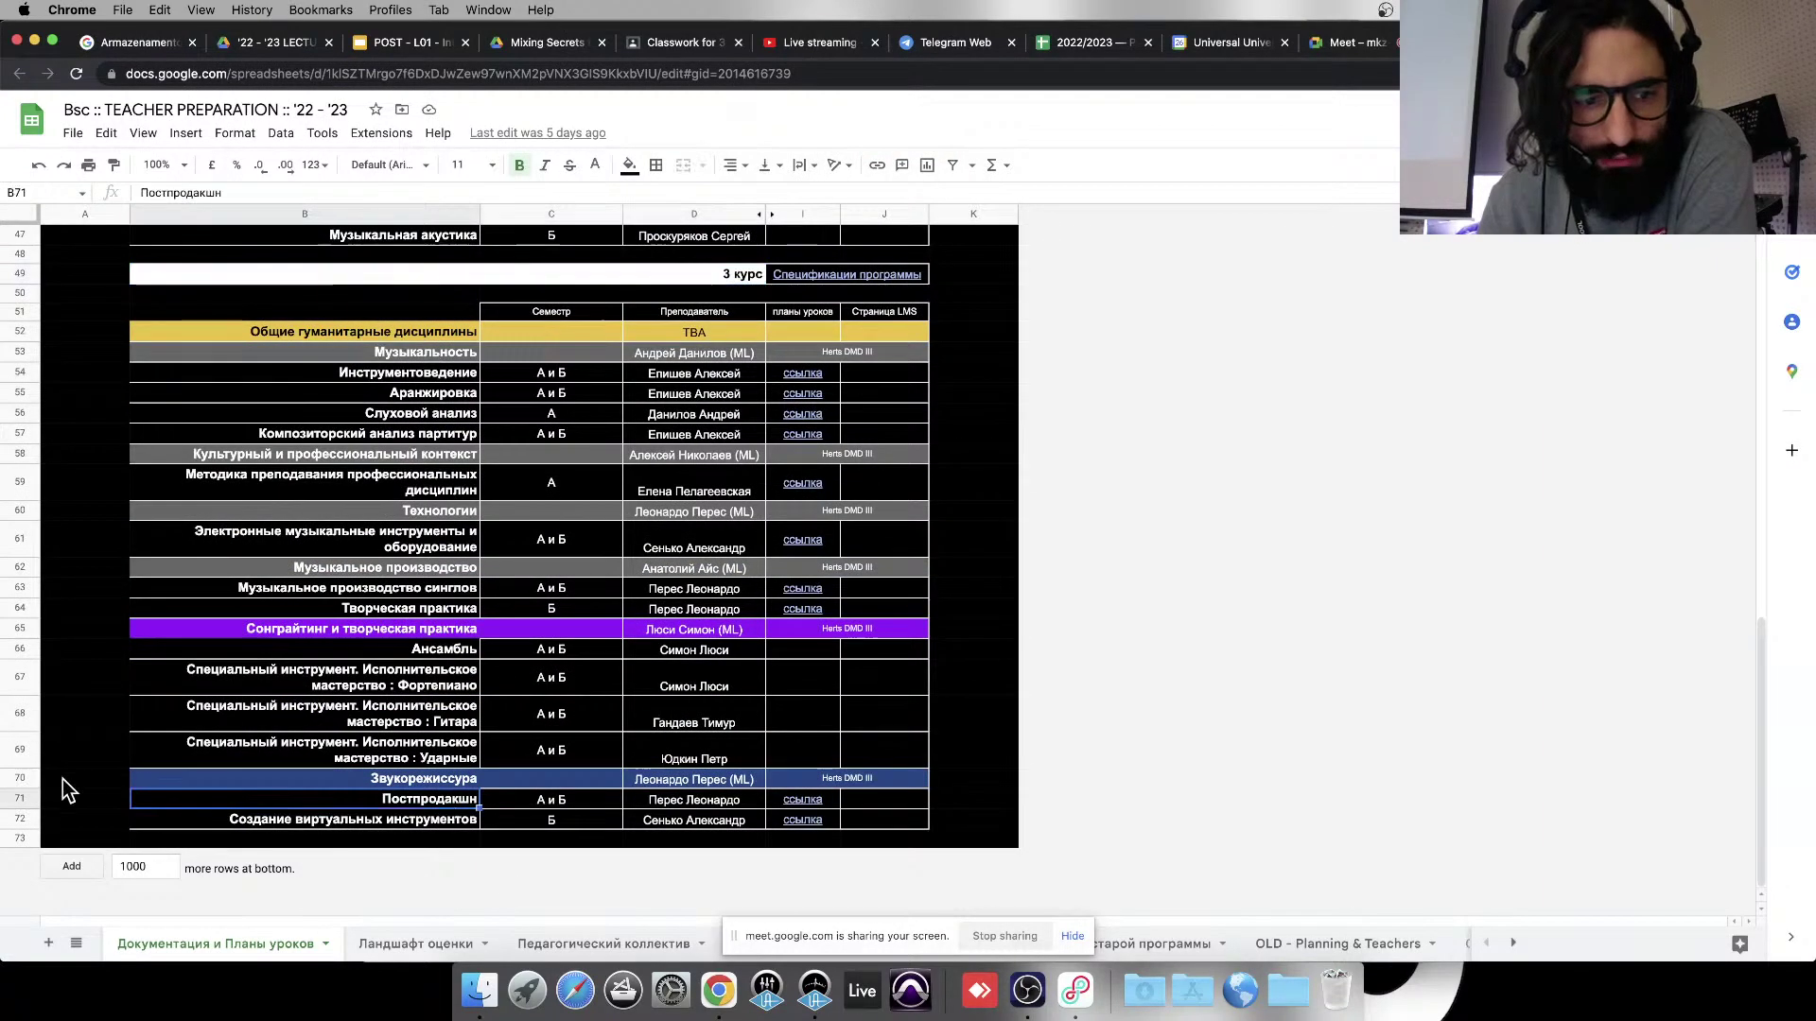
pyautogui.click(20, 800)
pyautogui.click(698, 807)
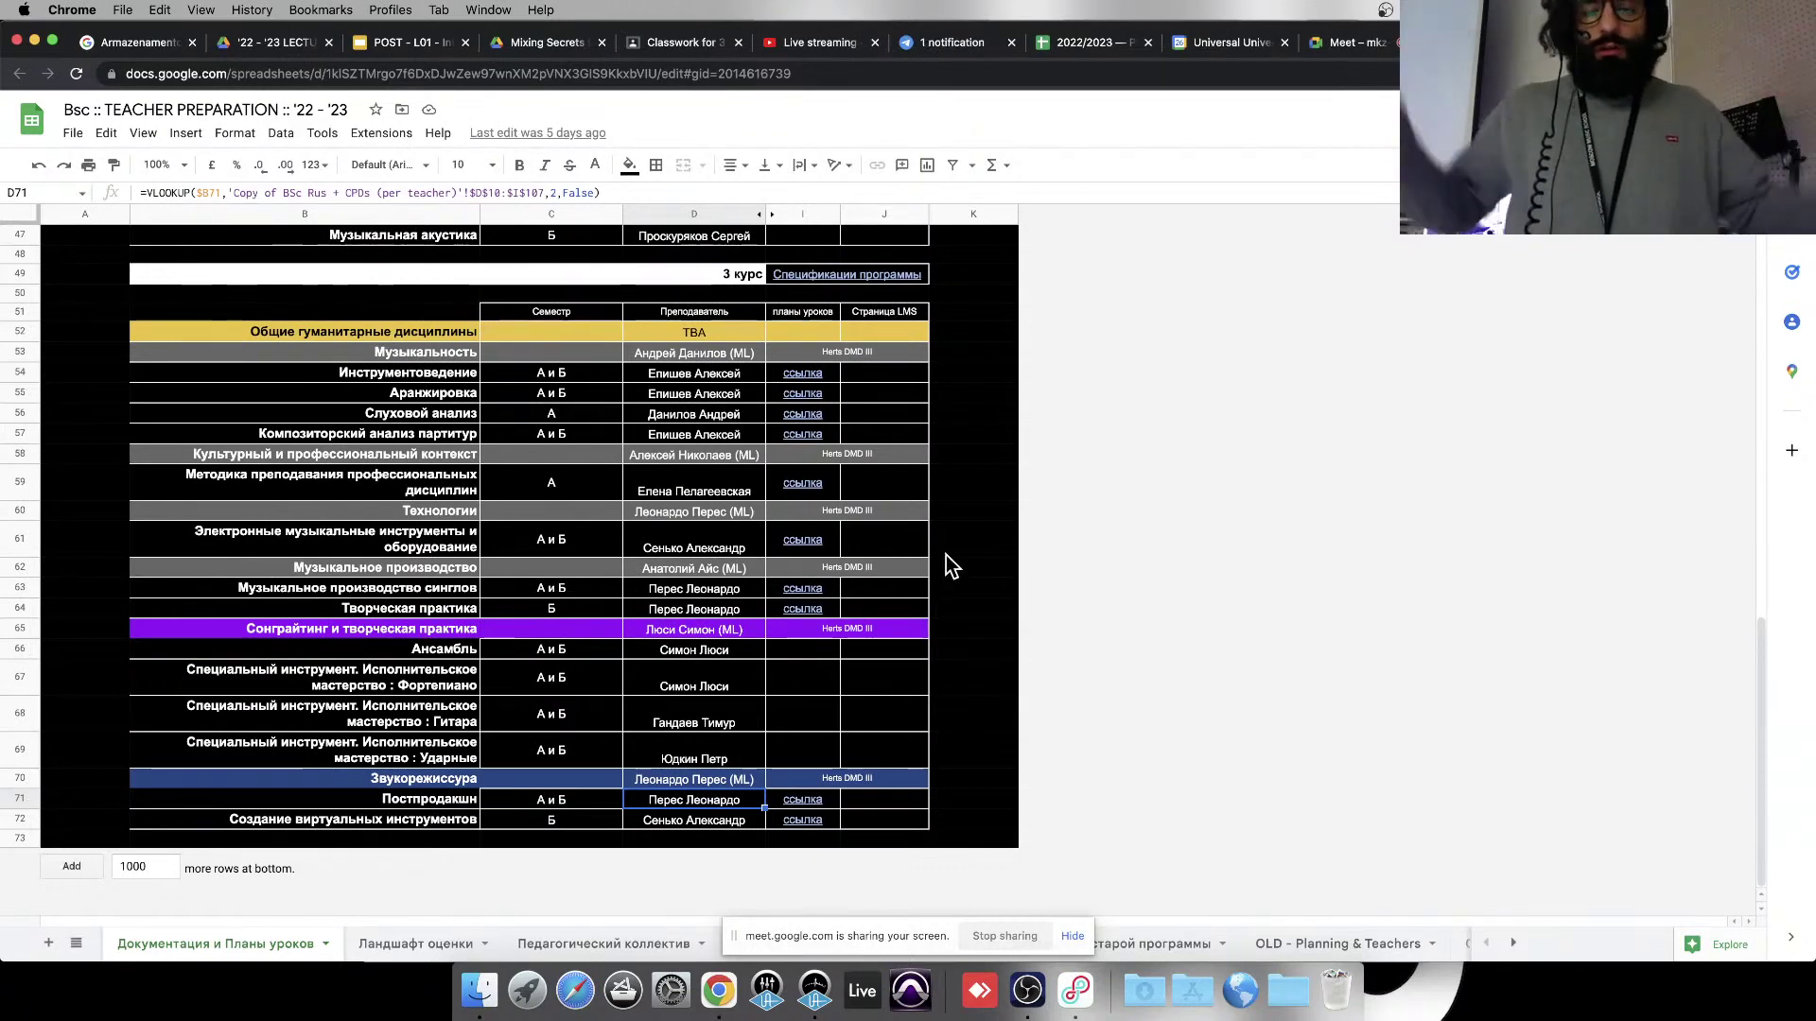
pyautogui.click(709, 781)
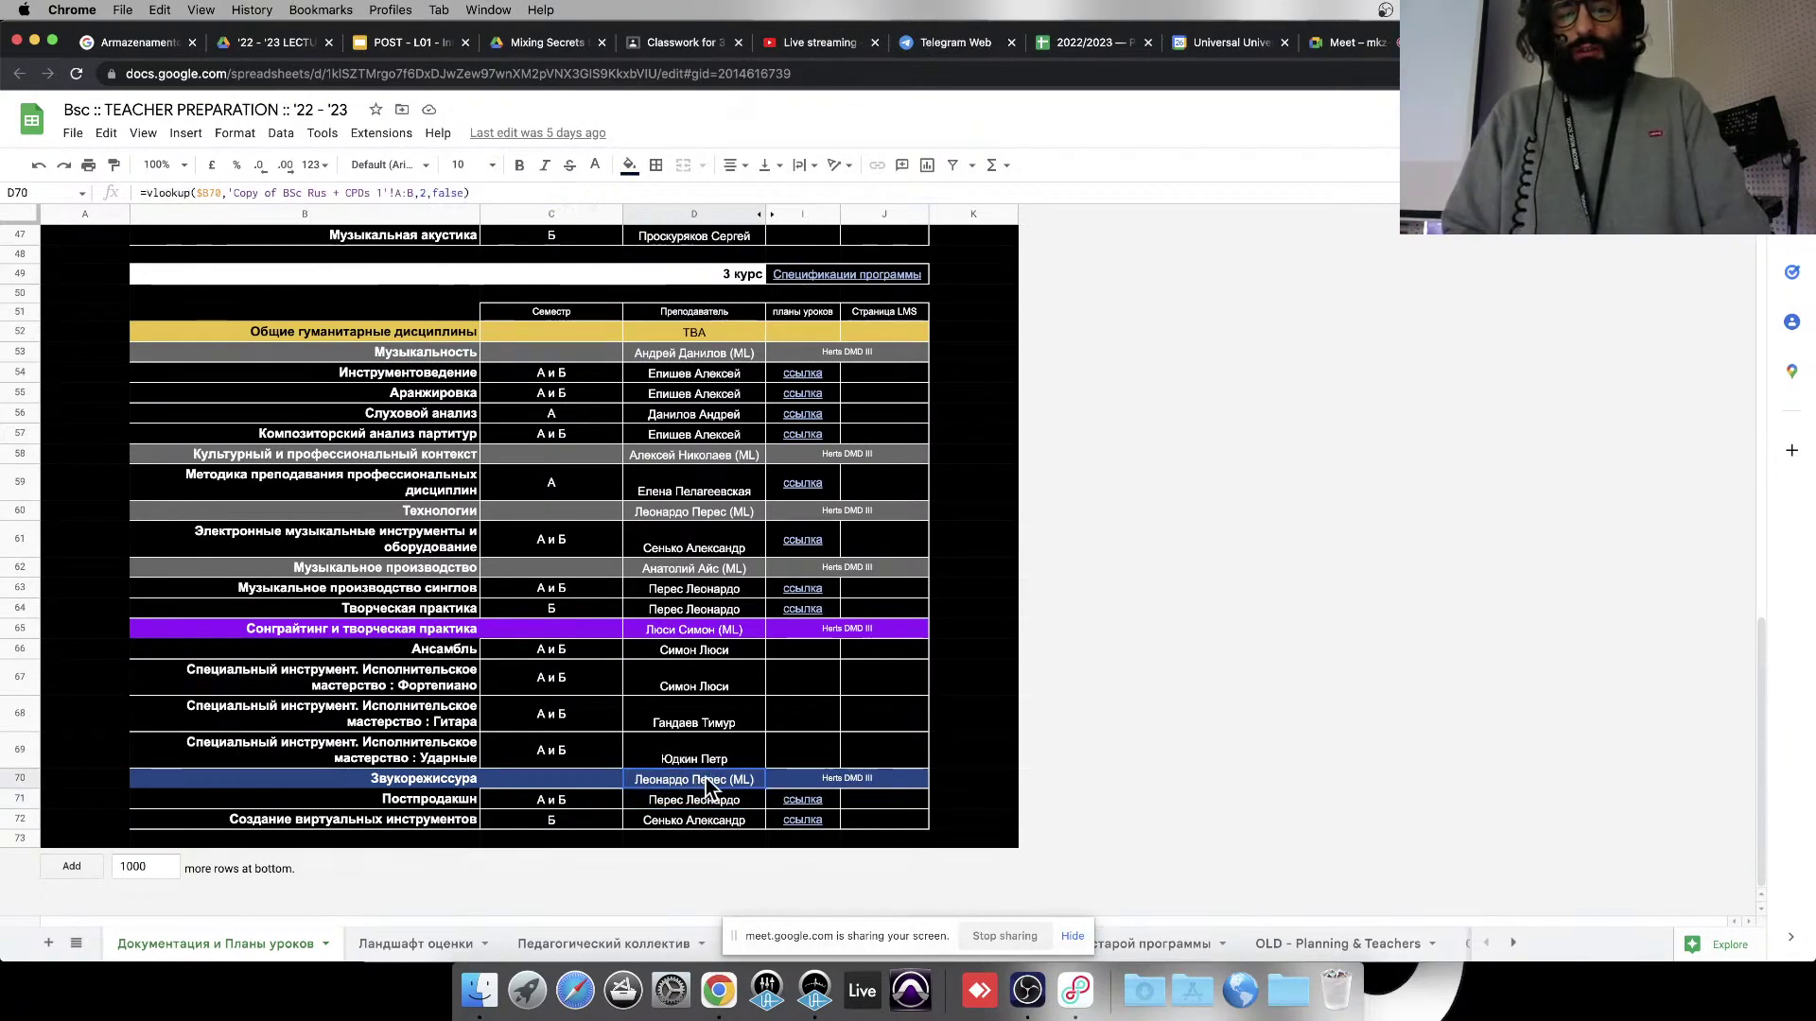
pyautogui.click(695, 800)
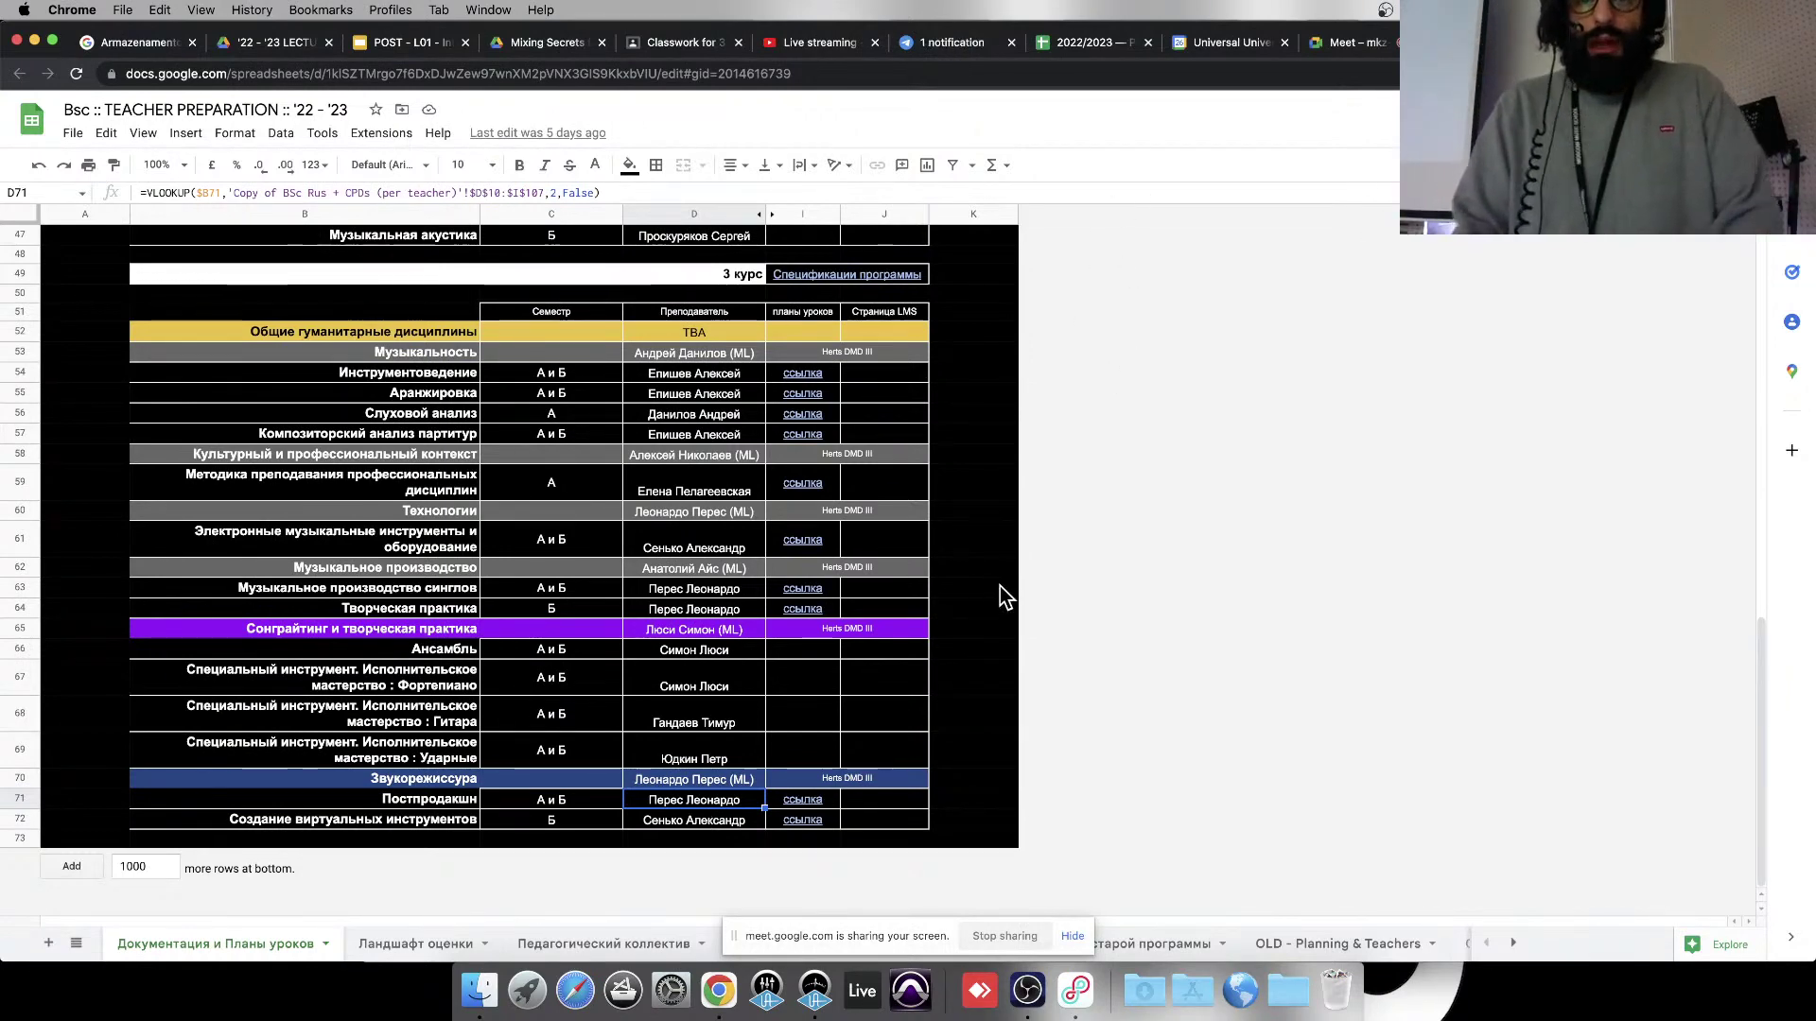
# Step: Look over the first-year and second-year course lists, singling out Развитие технического слуха in the second year
pyautogui.scroll(15, 729, 596)
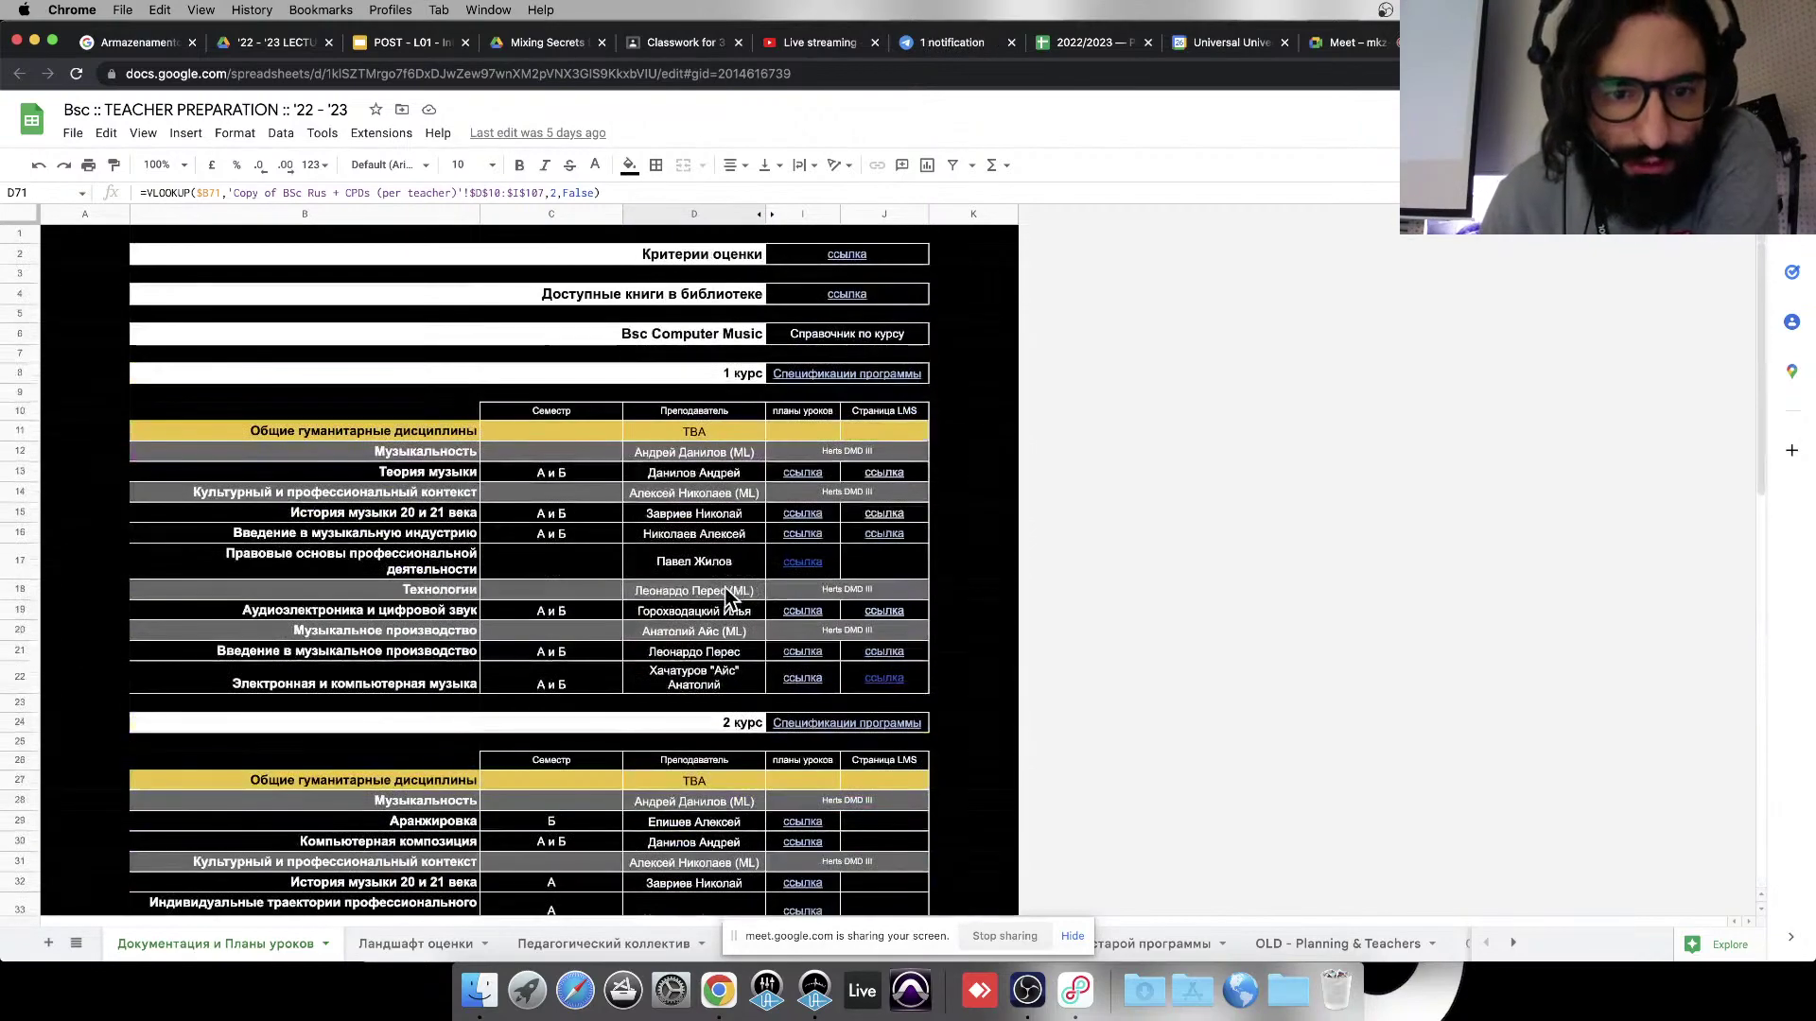
pyautogui.scroll(-8, 473, 615)
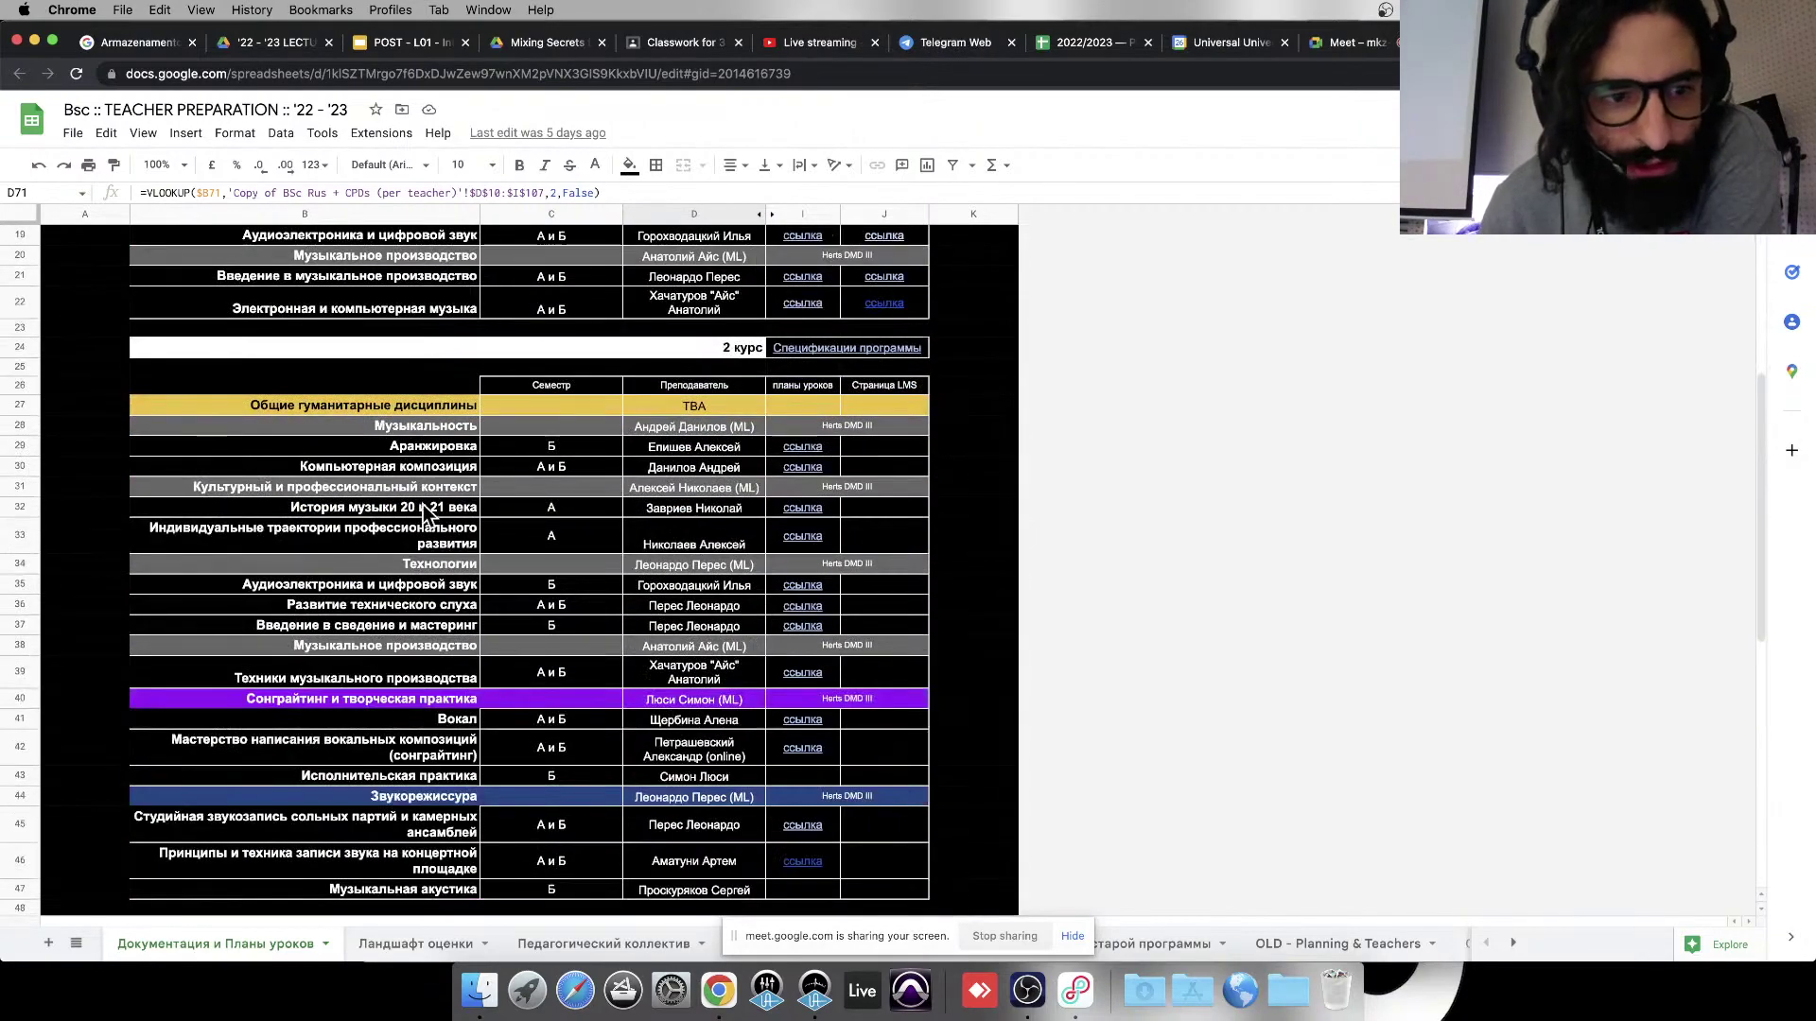
pyautogui.click(452, 608)
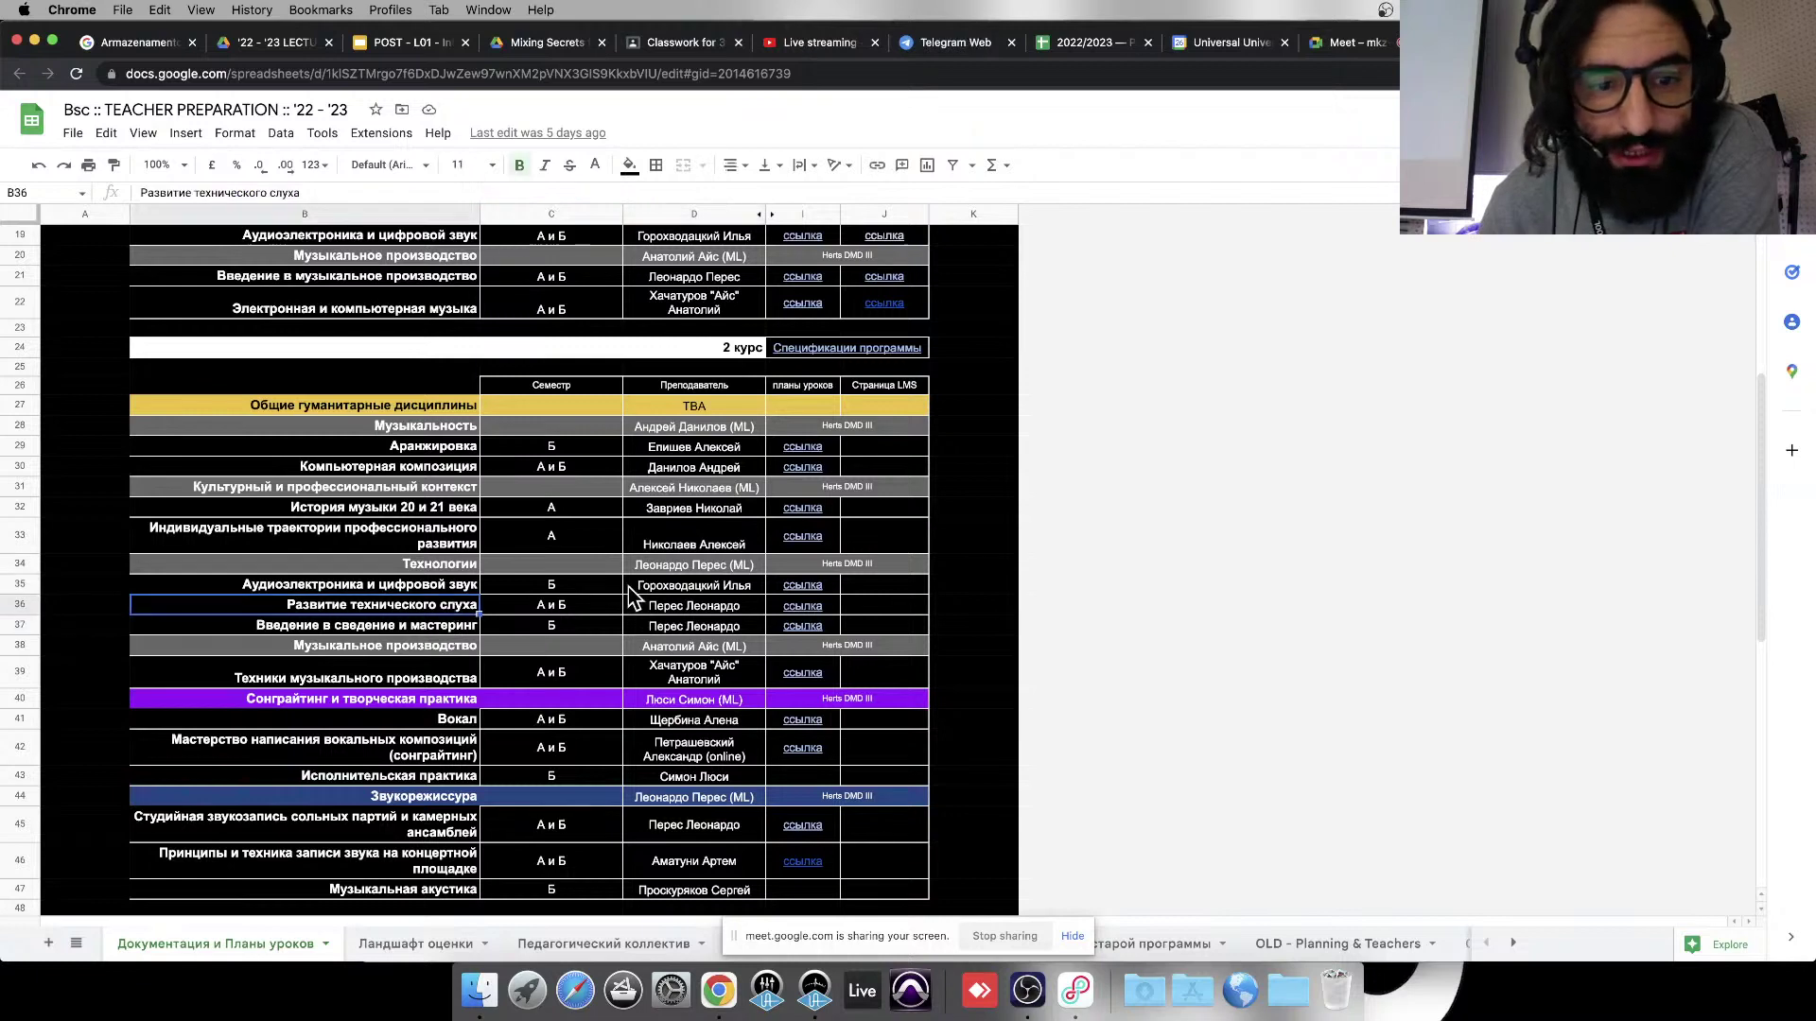
pyautogui.scroll(2, 598, 491)
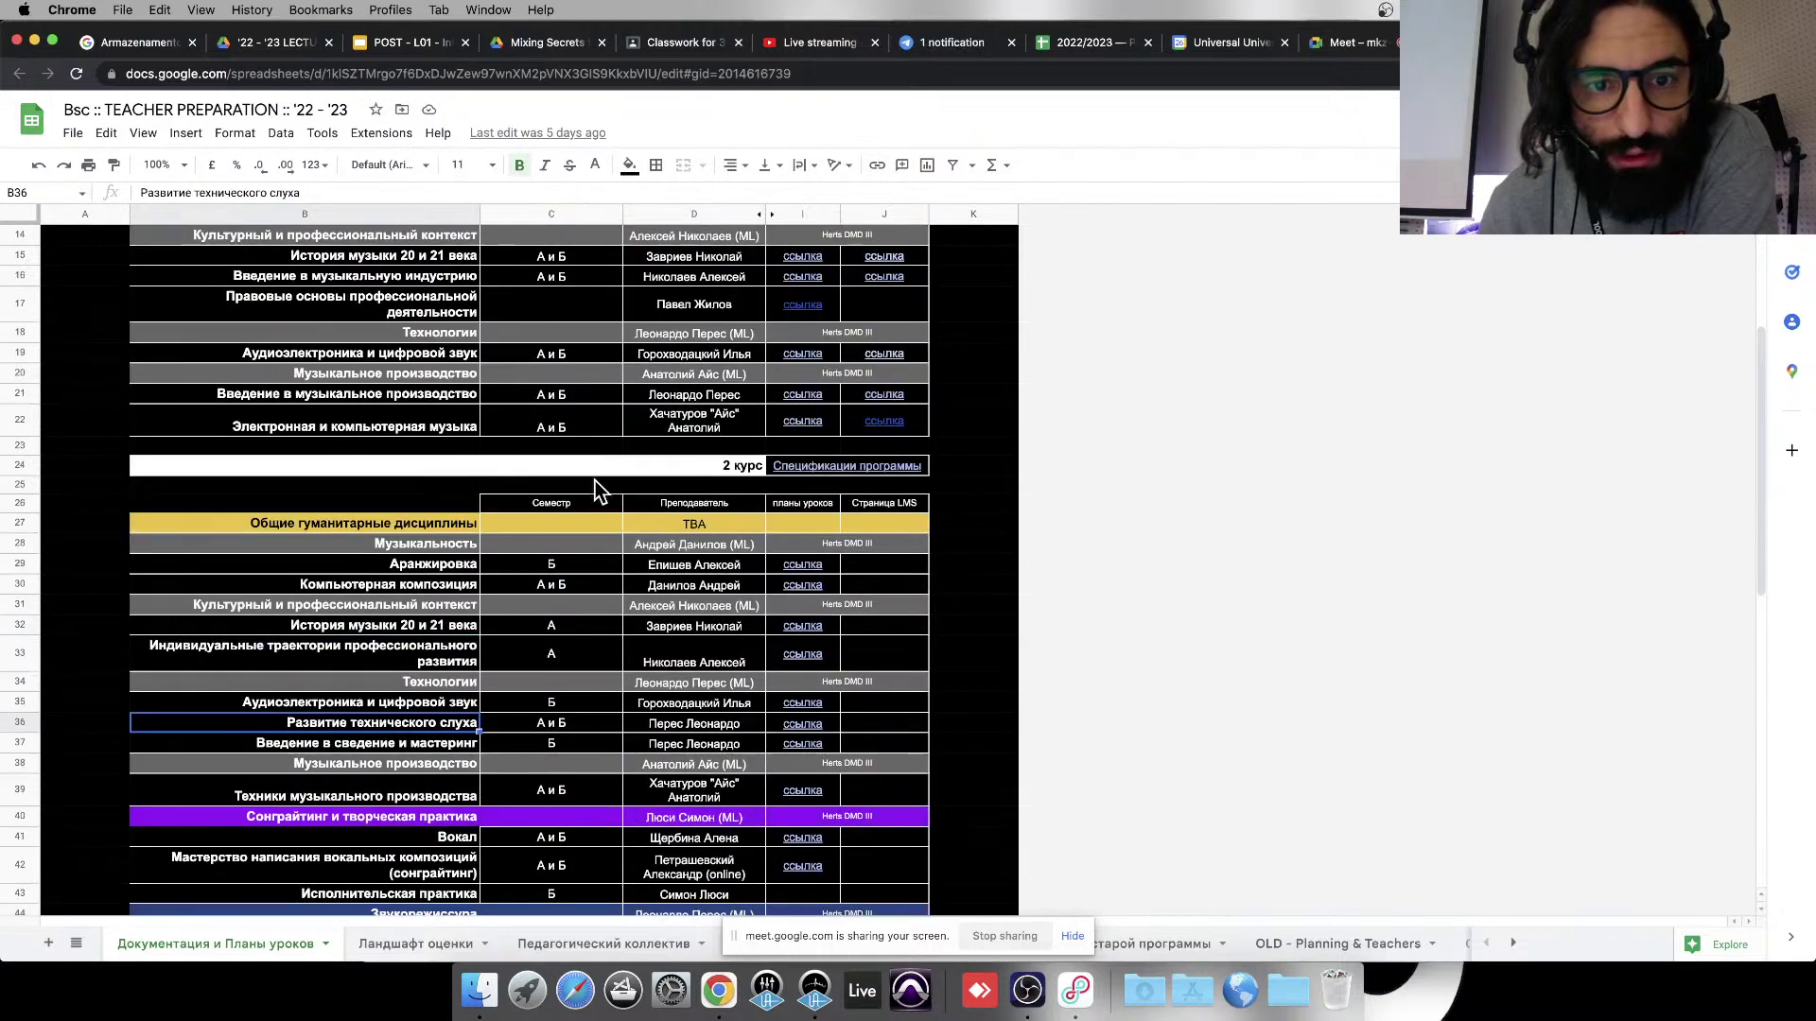
pyautogui.scroll(4, 470, 736)
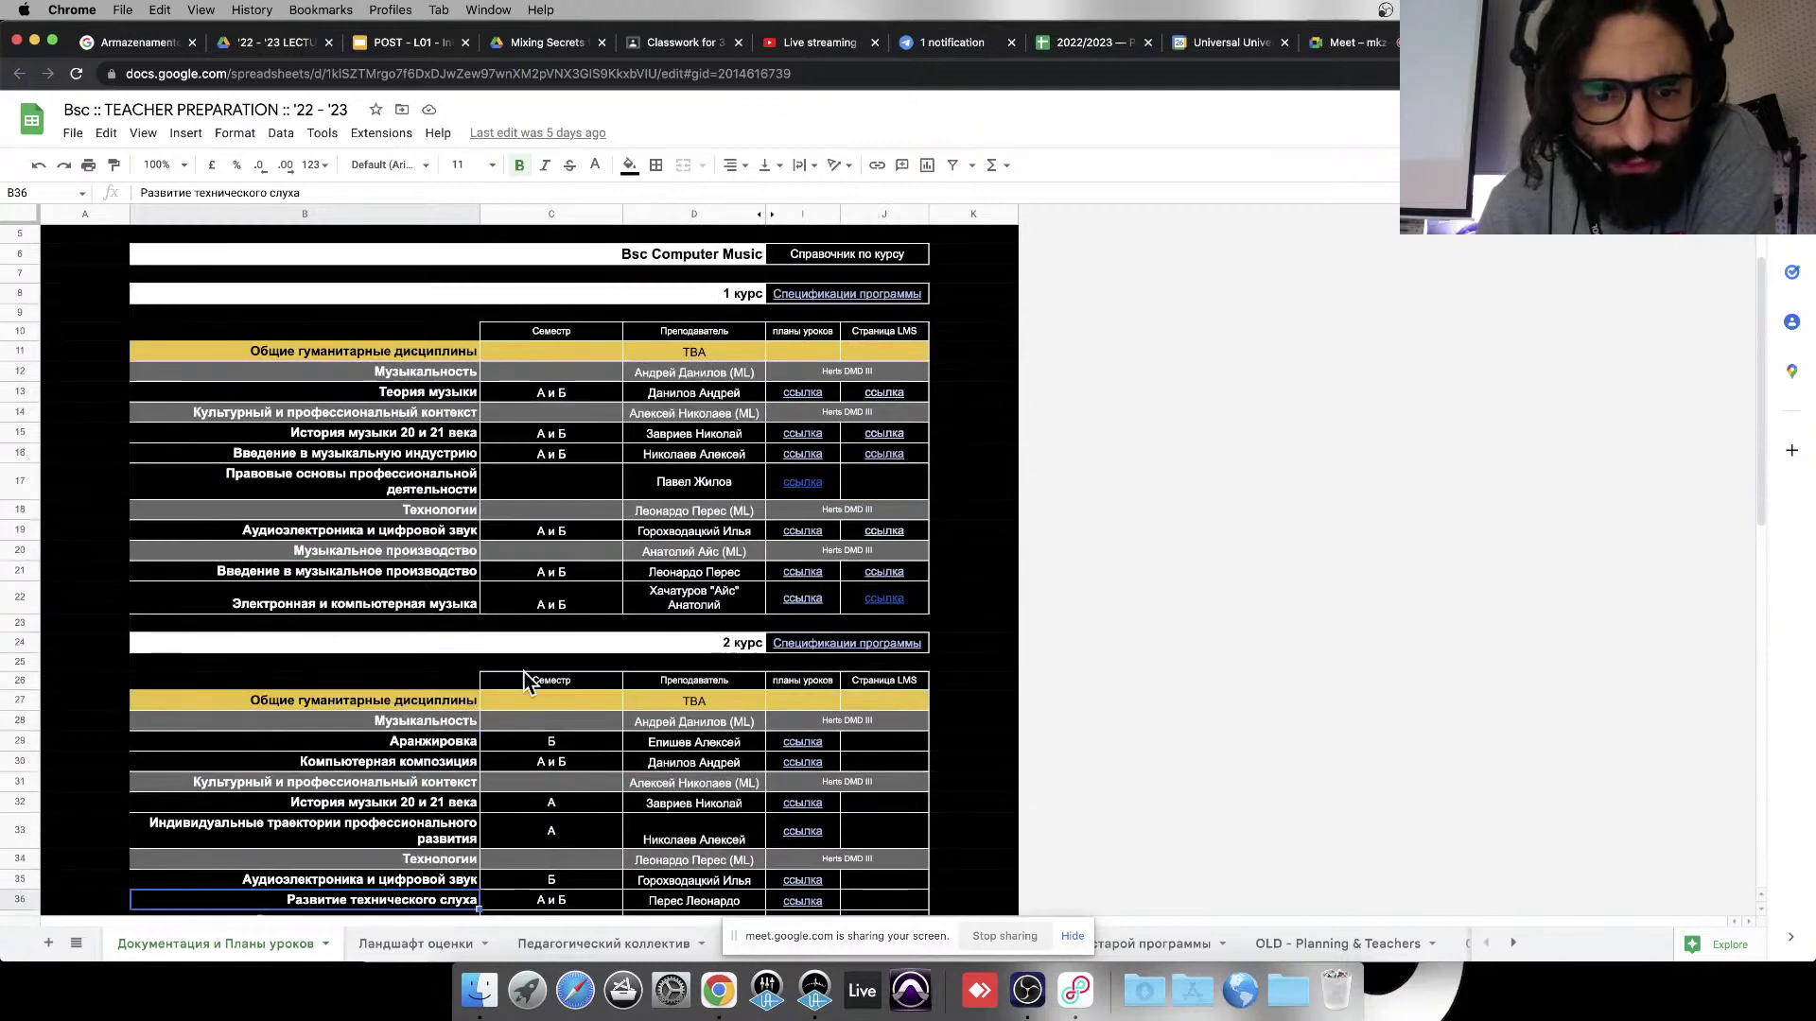
pyautogui.scroll(-4, 679, 652)
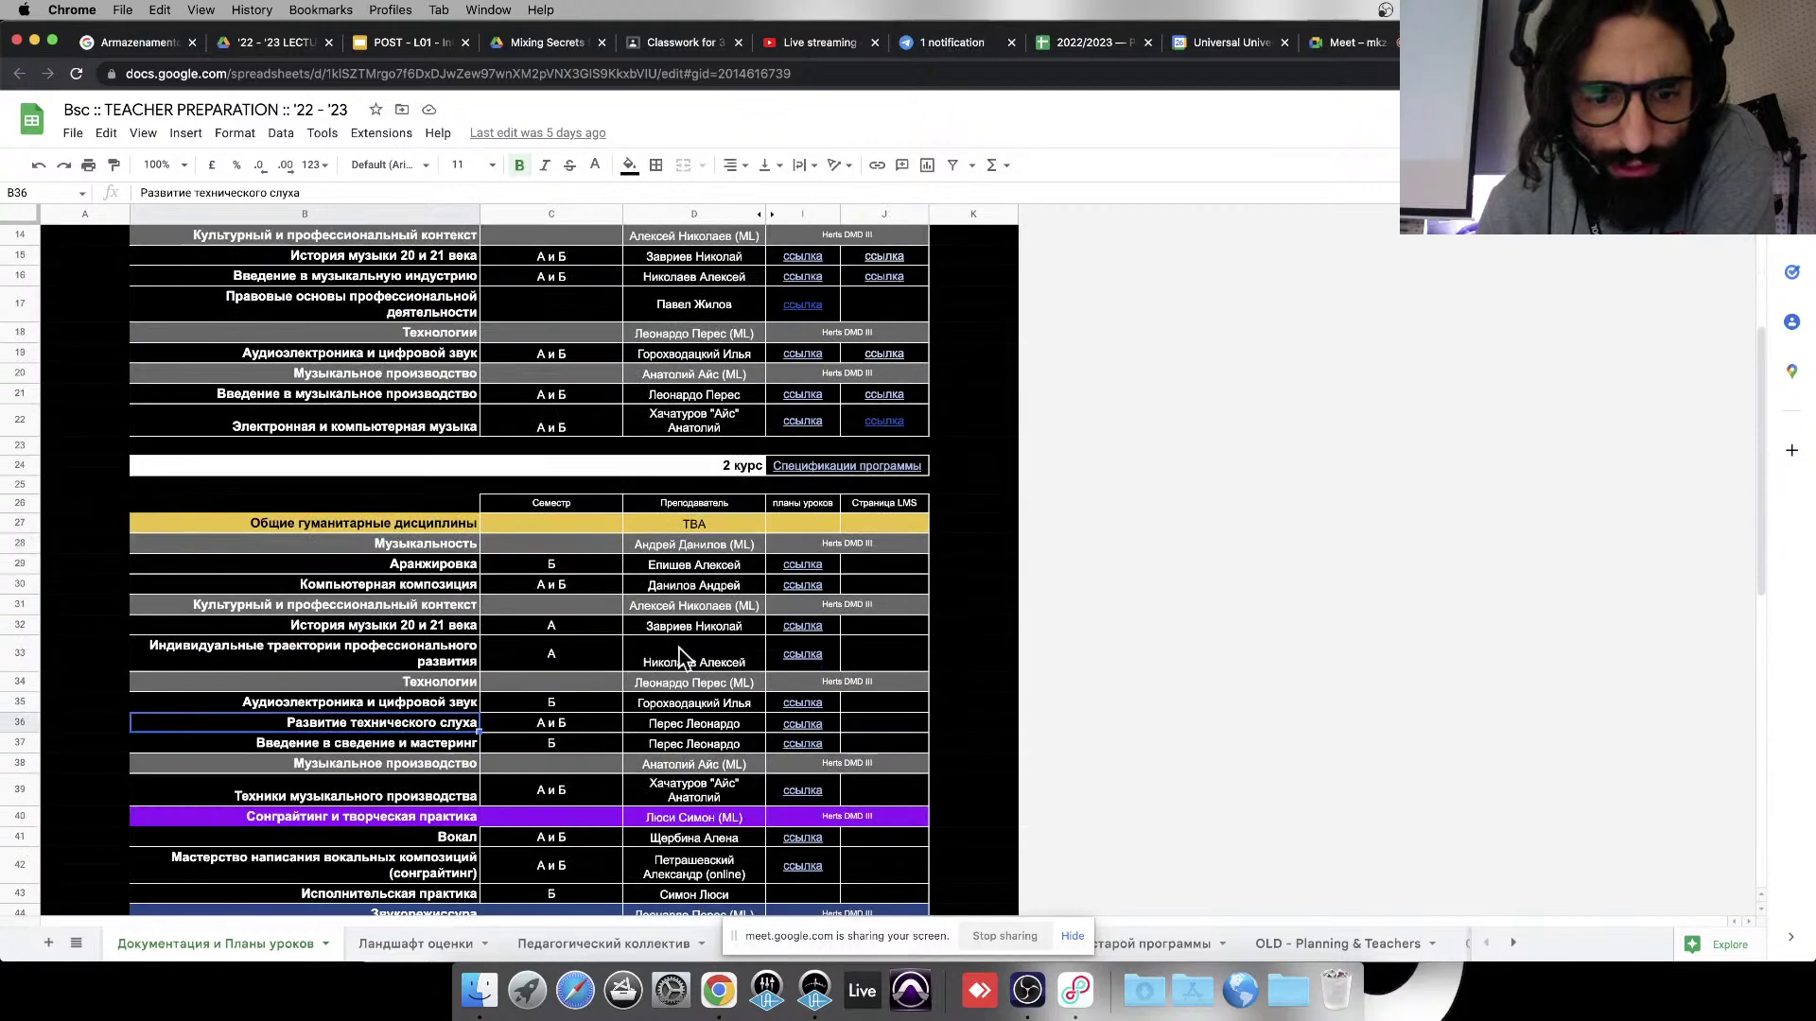
# Step: Examine the second-year courses Индивидуальные траектории профессионального развития and Аудиоэлектроника и цифровой звук
pyautogui.click(378, 629)
pyautogui.click(412, 643)
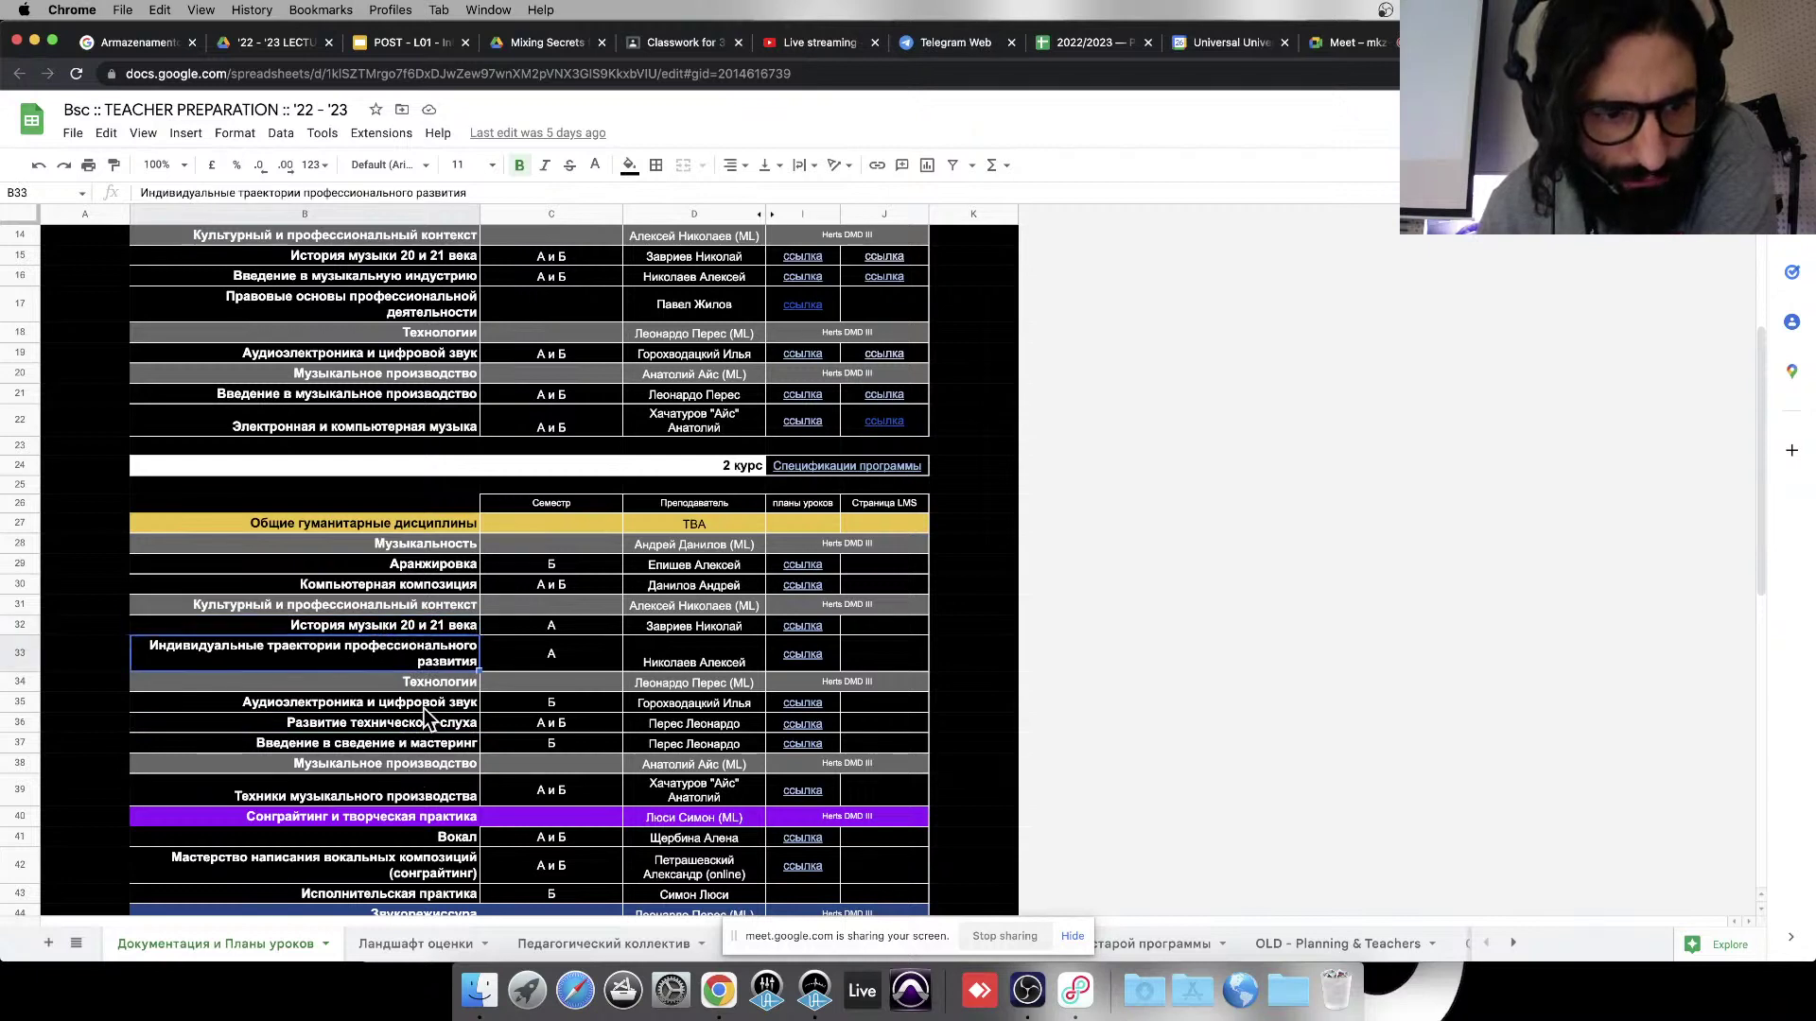
pyautogui.click(463, 624)
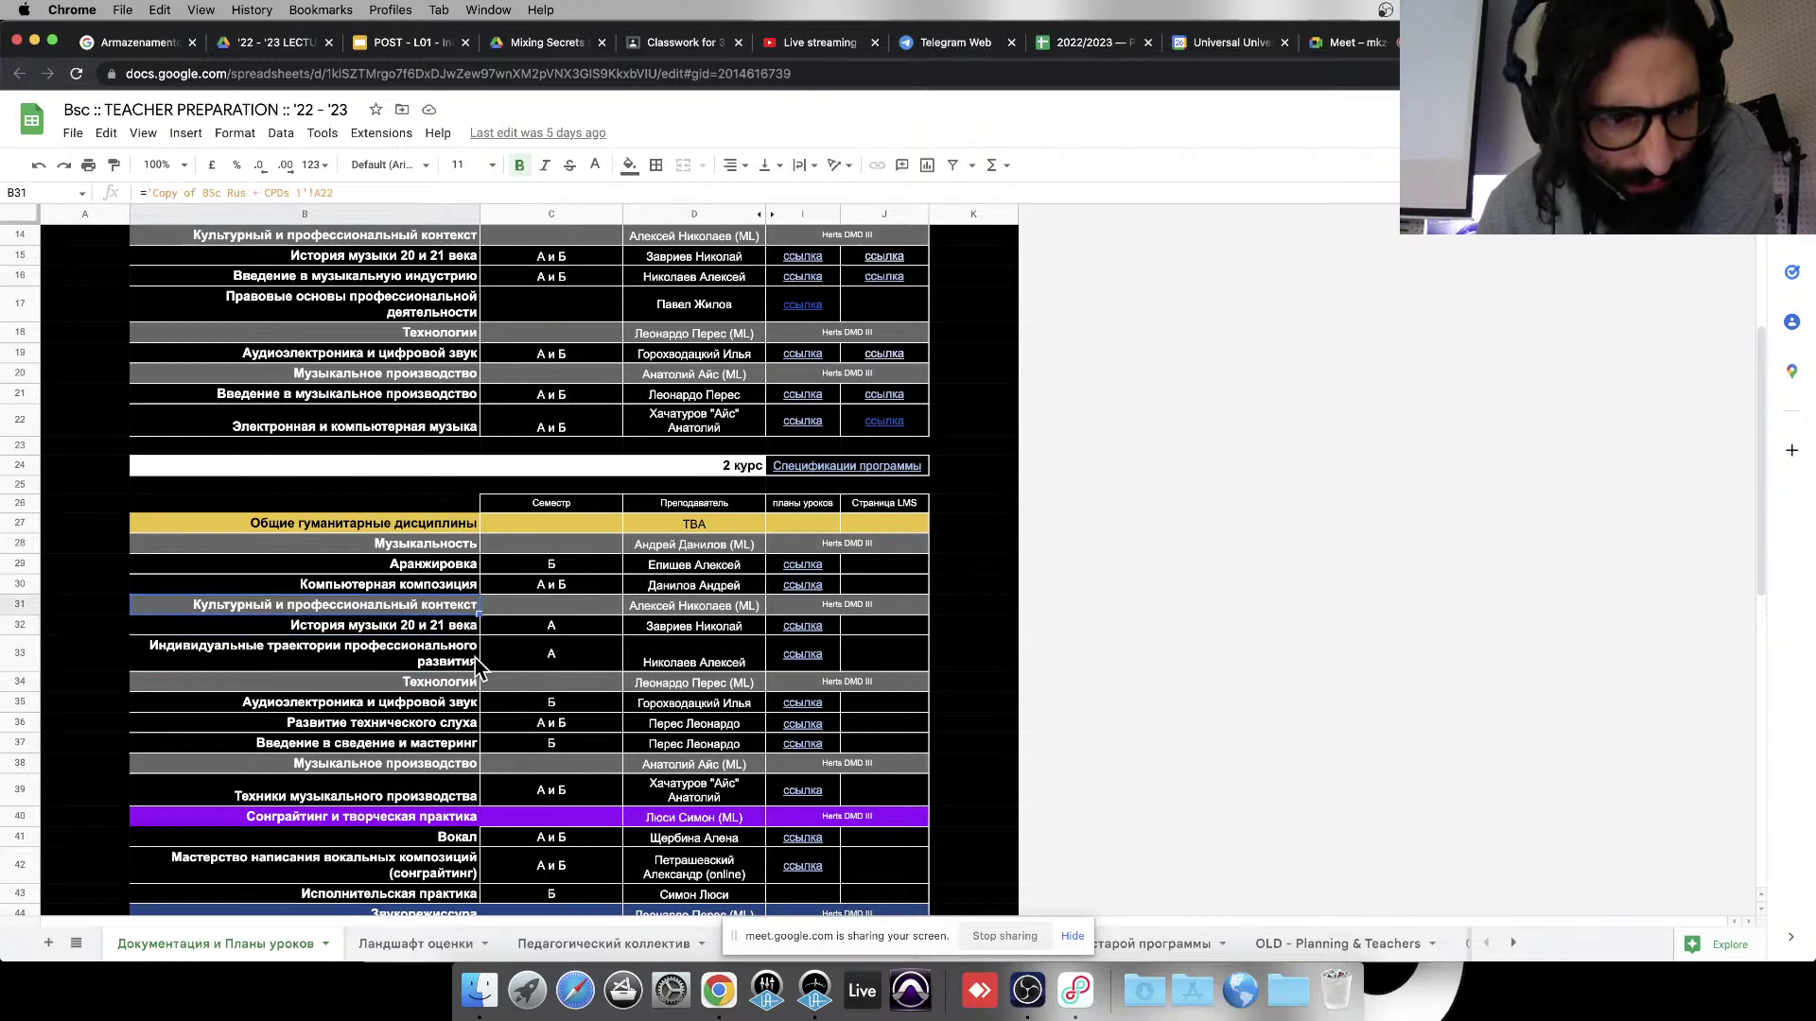
pyautogui.click(447, 662)
pyautogui.scroll(-1, 459, 643)
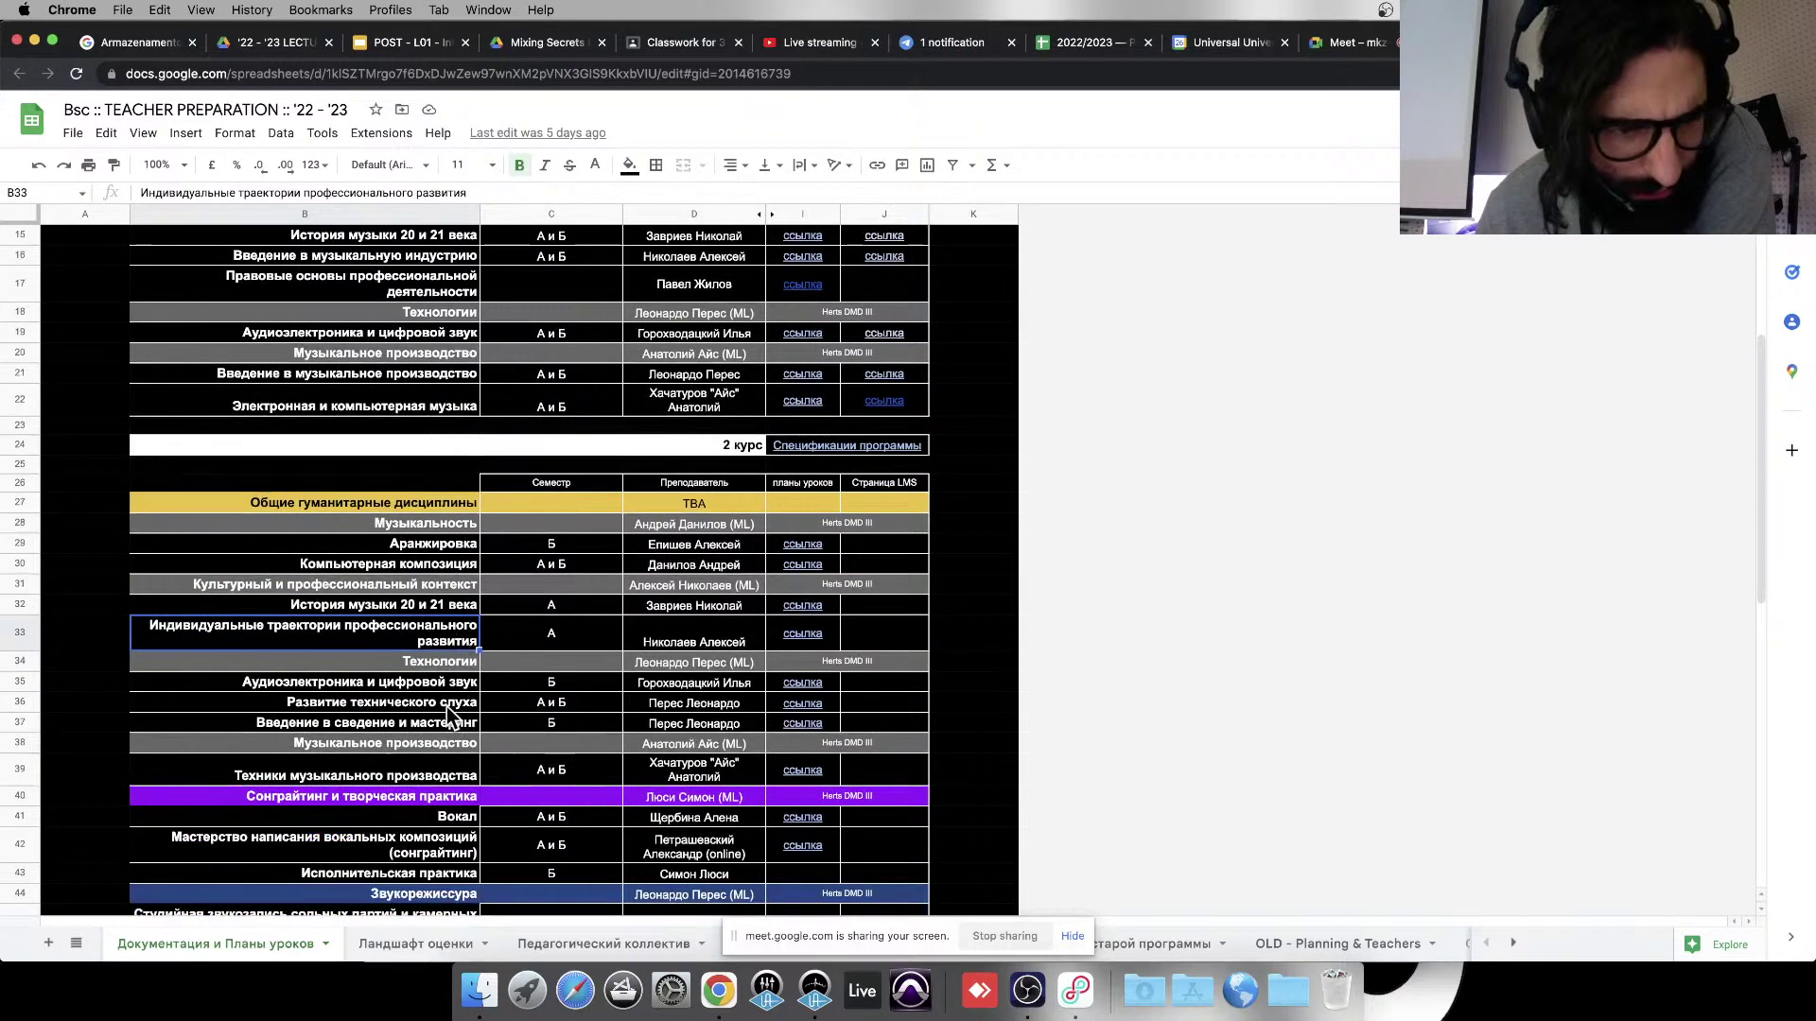
pyautogui.click(20, 681)
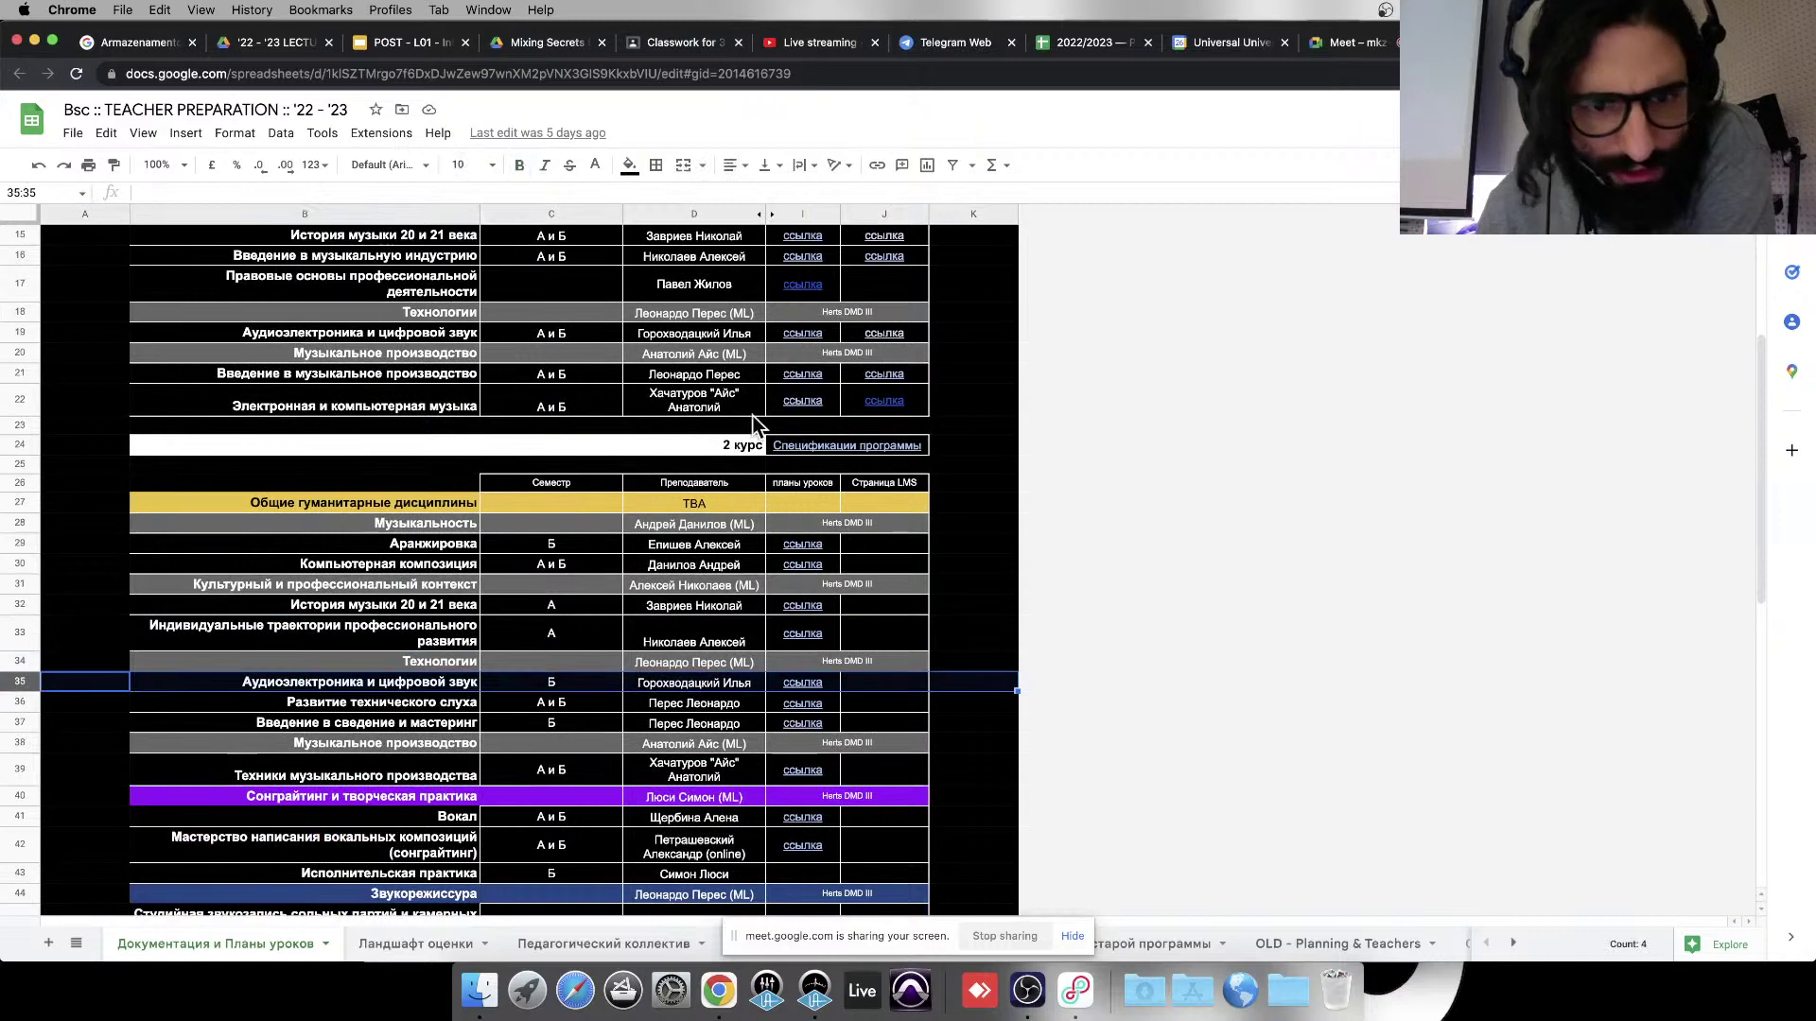
pyautogui.click(440, 681)
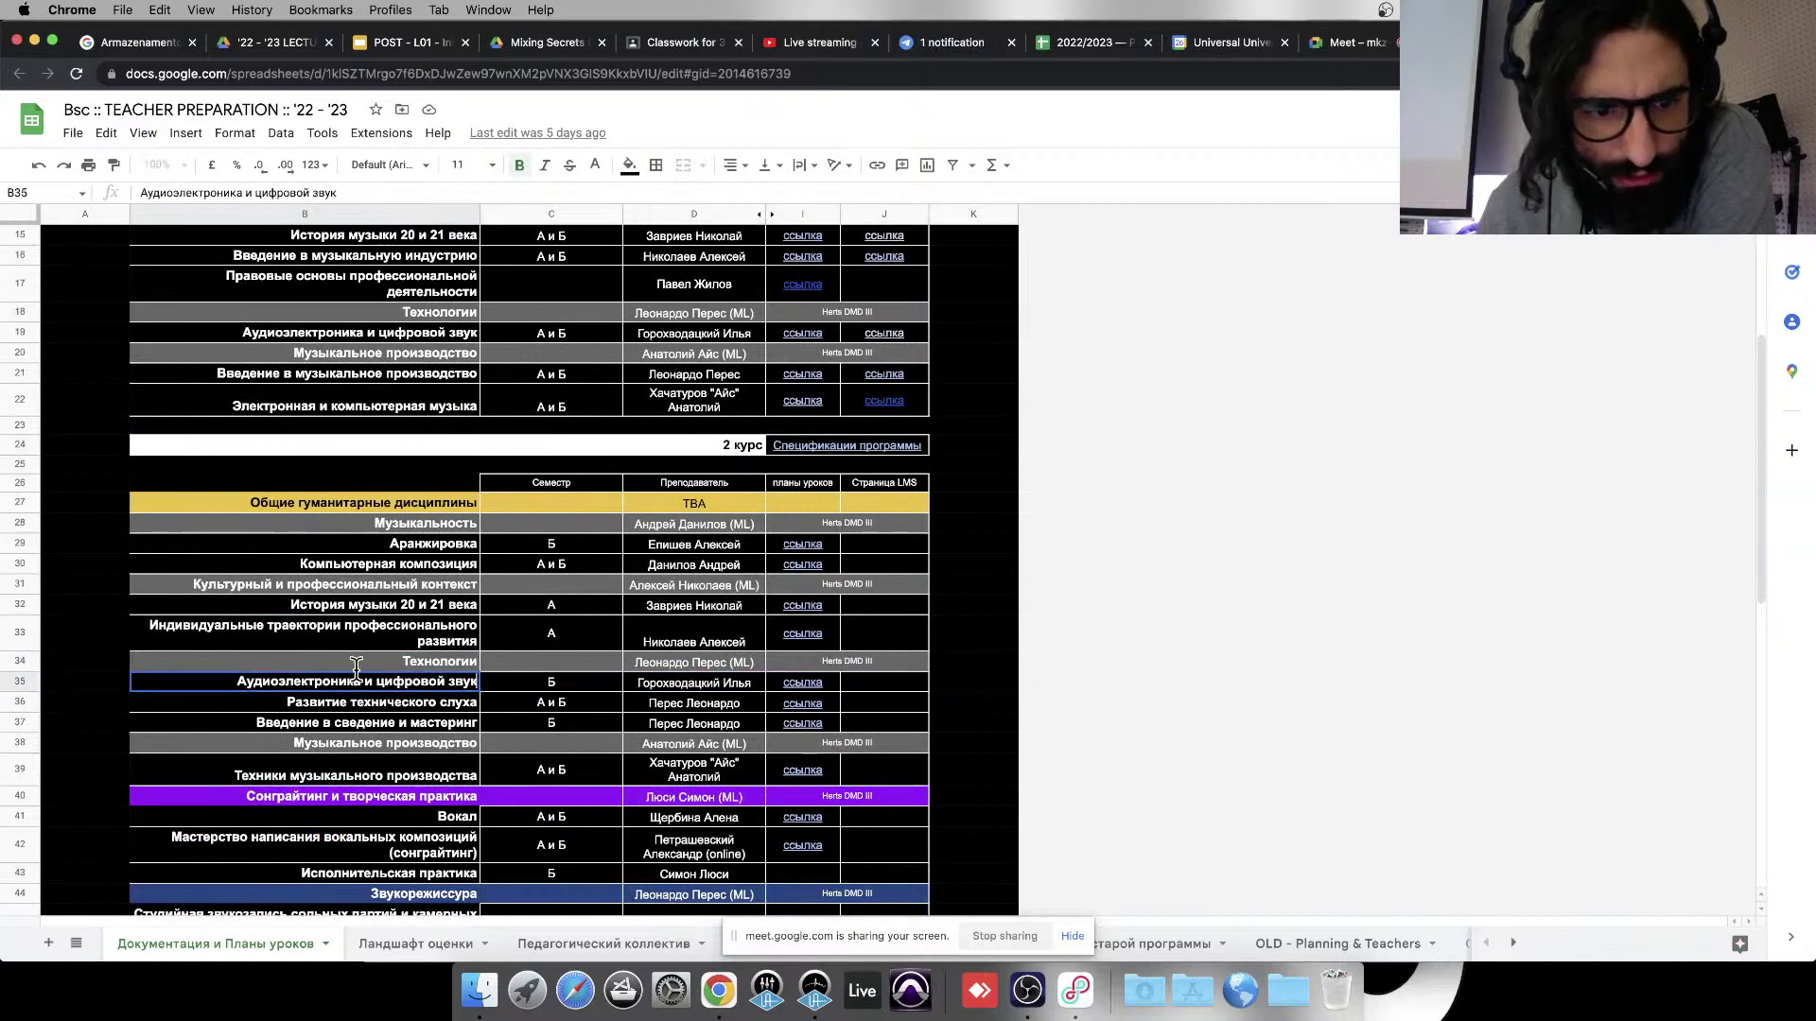
# Step: Examine История музыки 20 и 21 века and the Аудиоэлектроника и цифровой звук row in the first-year section
pyautogui.scroll(4, 448, 420)
pyautogui.click(452, 395)
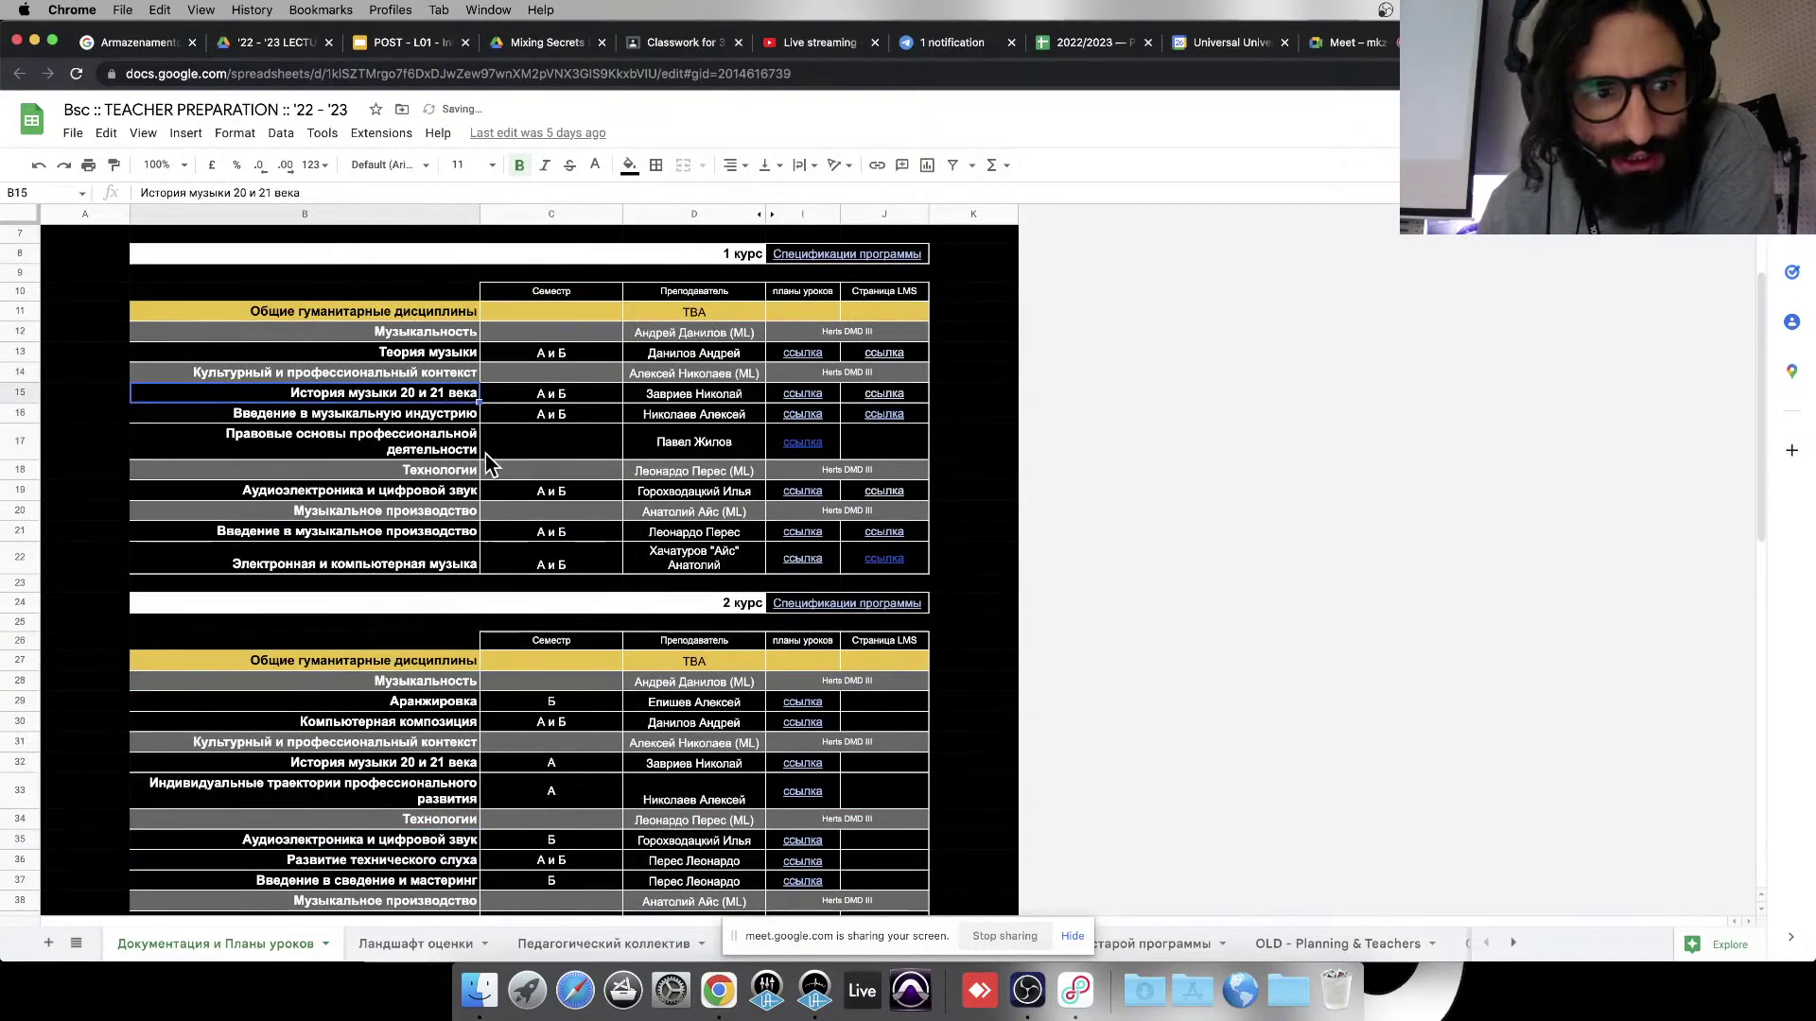
pyautogui.click(470, 490)
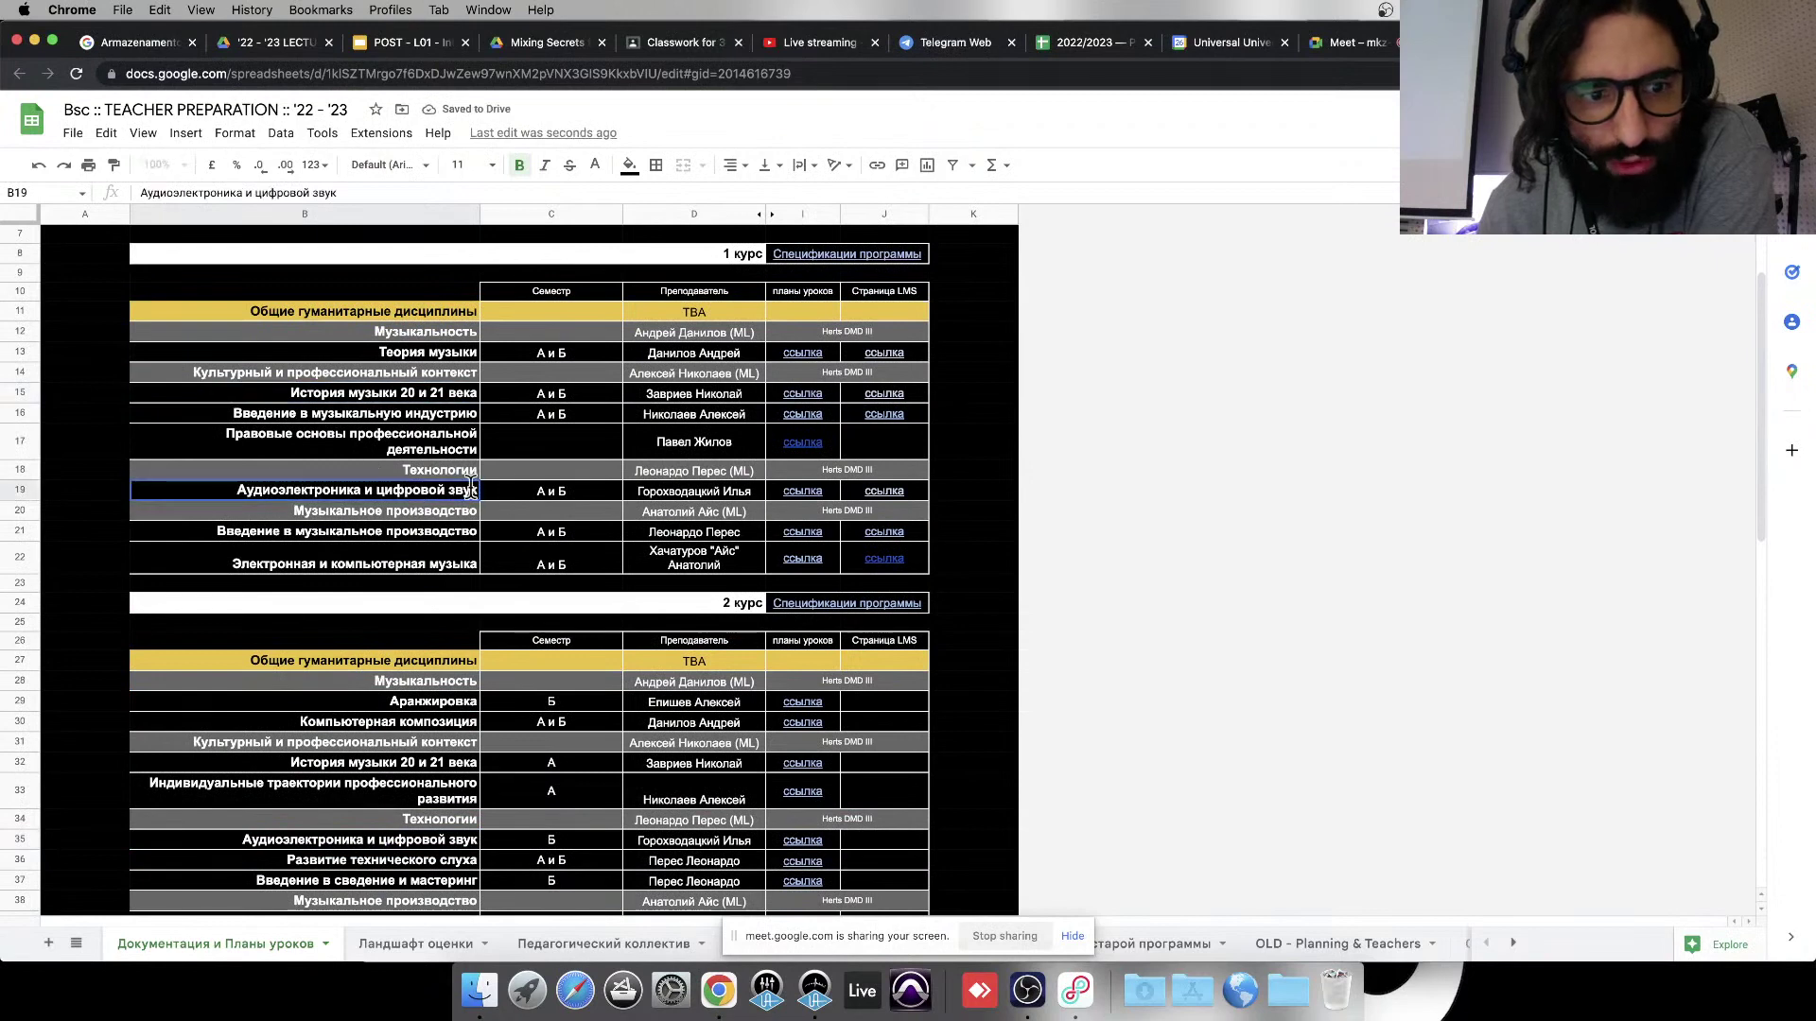
pyautogui.click(19, 490)
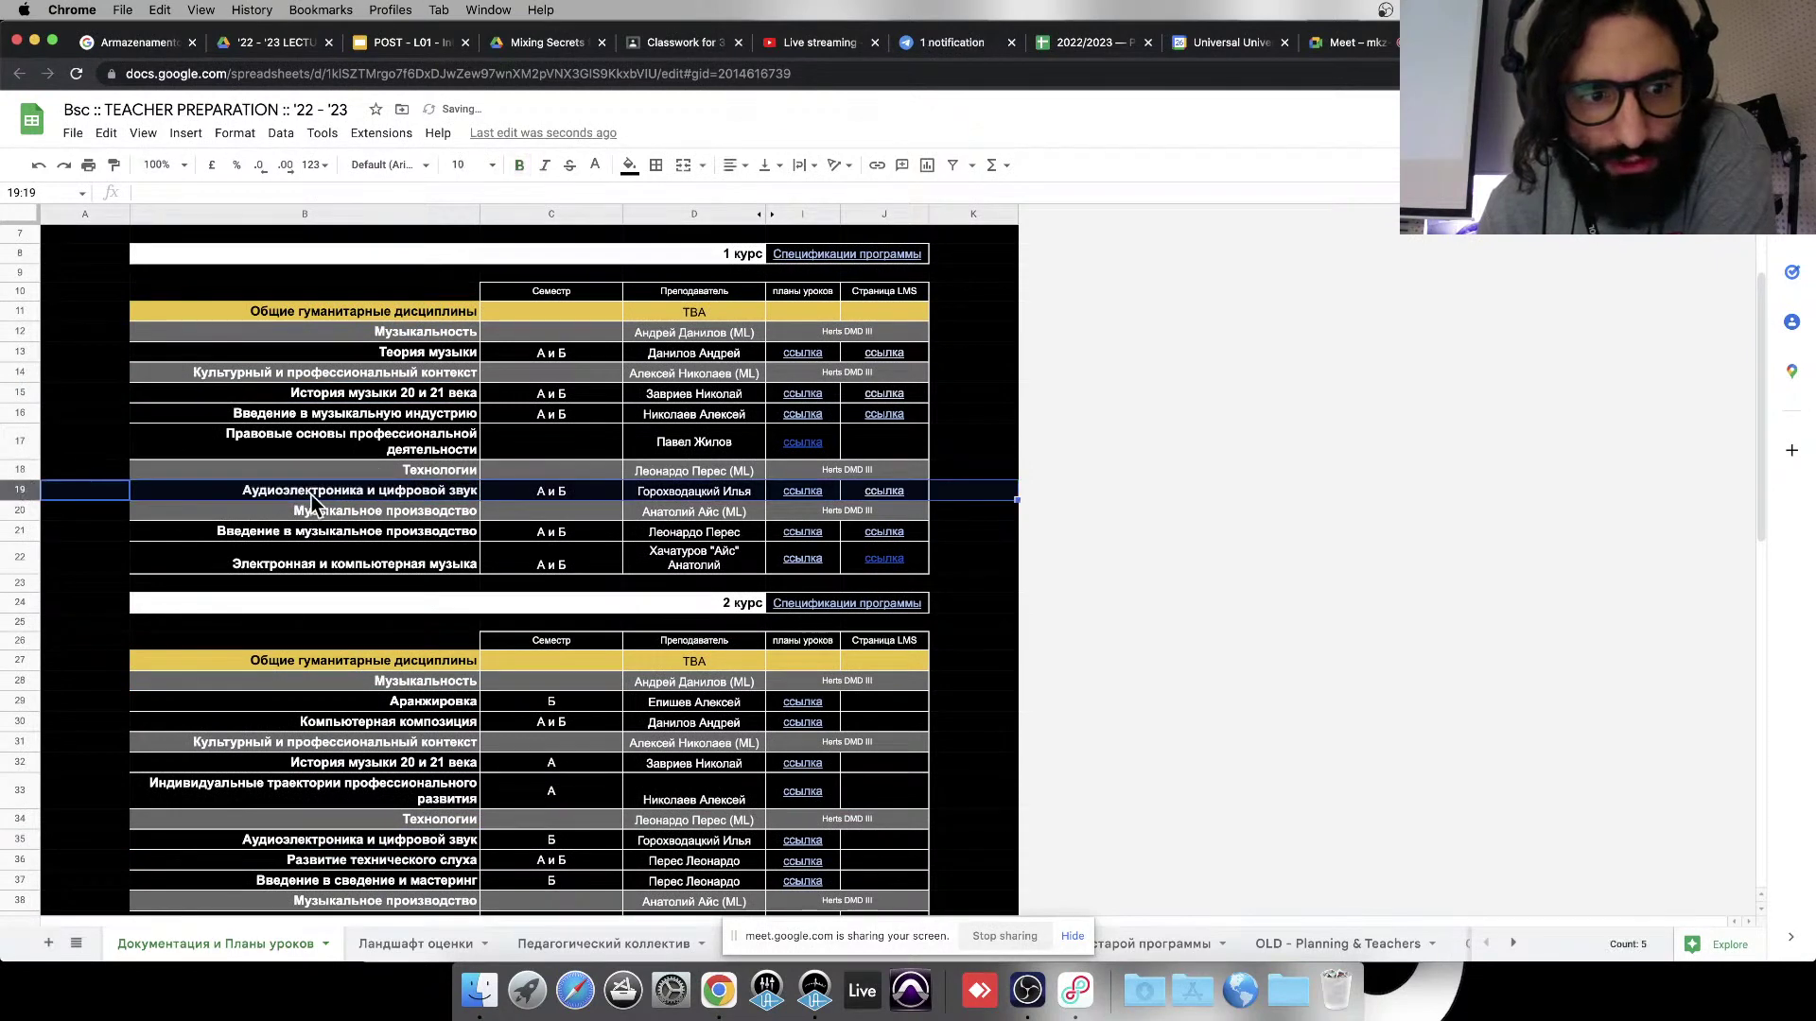
pyautogui.click(310, 491)
# Step: Examine the second-year Аудиоэлектроника и цифровой звук row and its teacher, alongside Развитие технического слуха
pyautogui.scroll(-3, 522, 531)
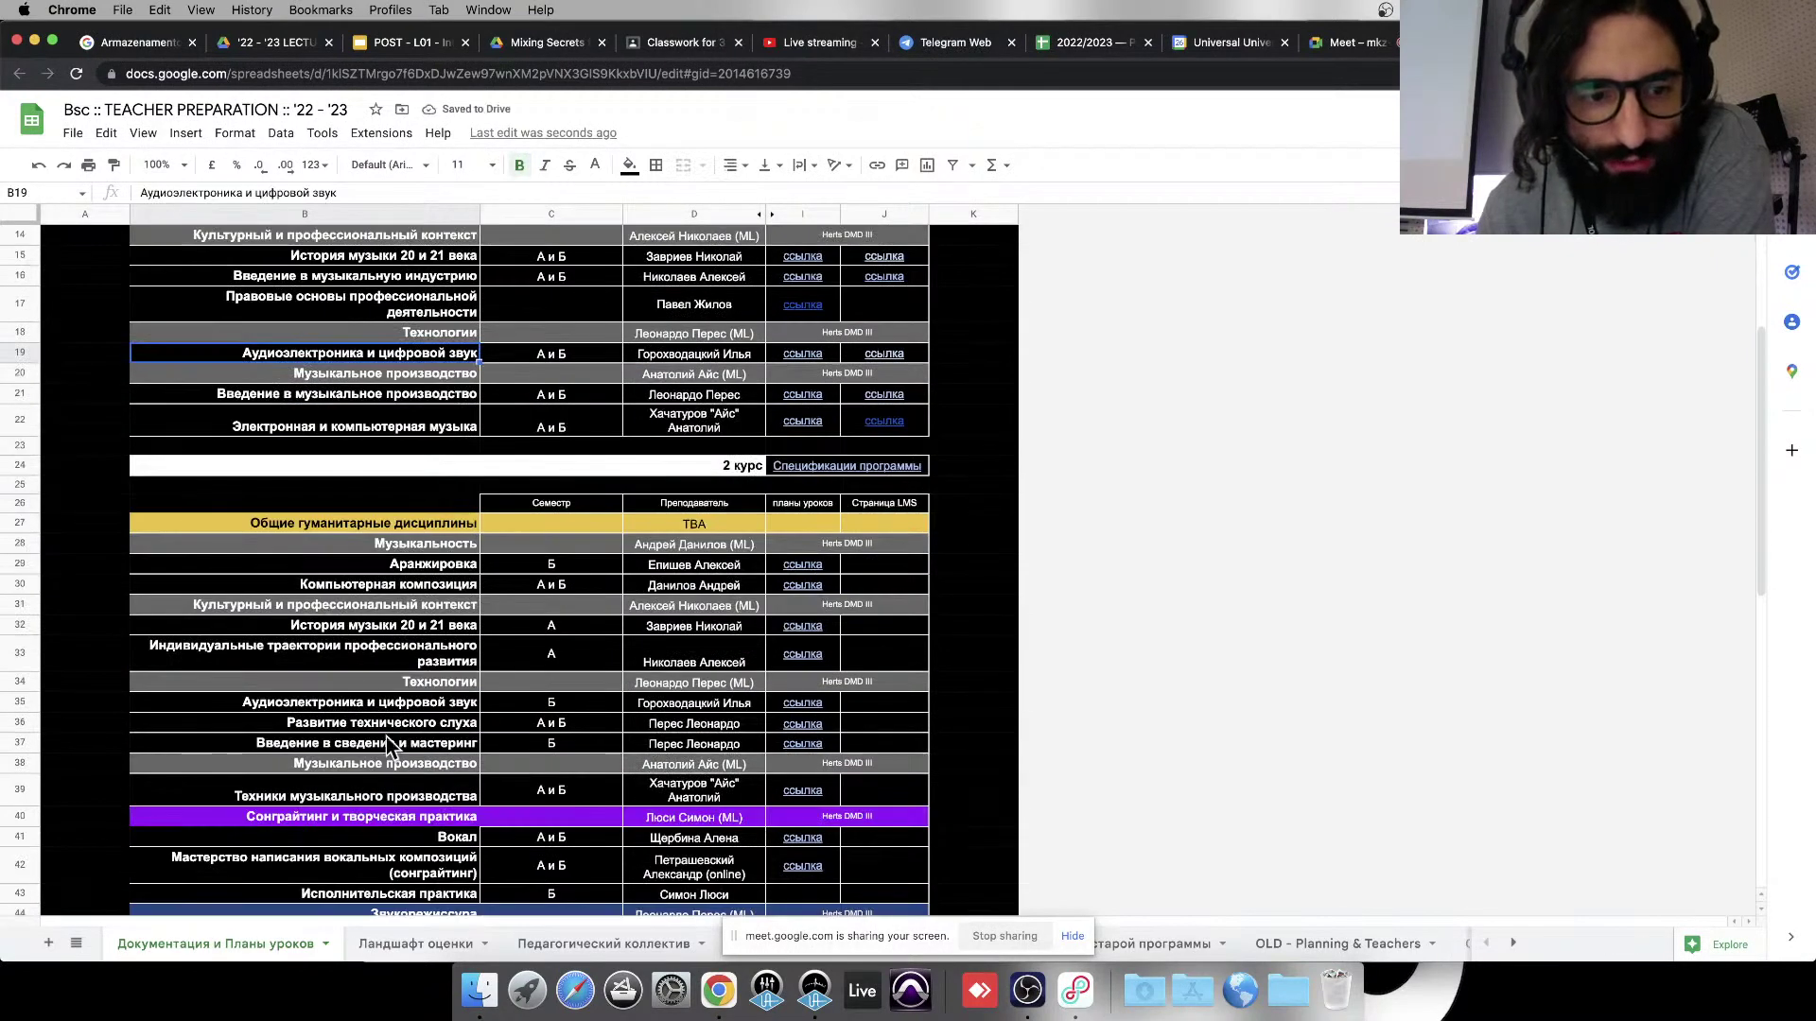
pyautogui.click(393, 708)
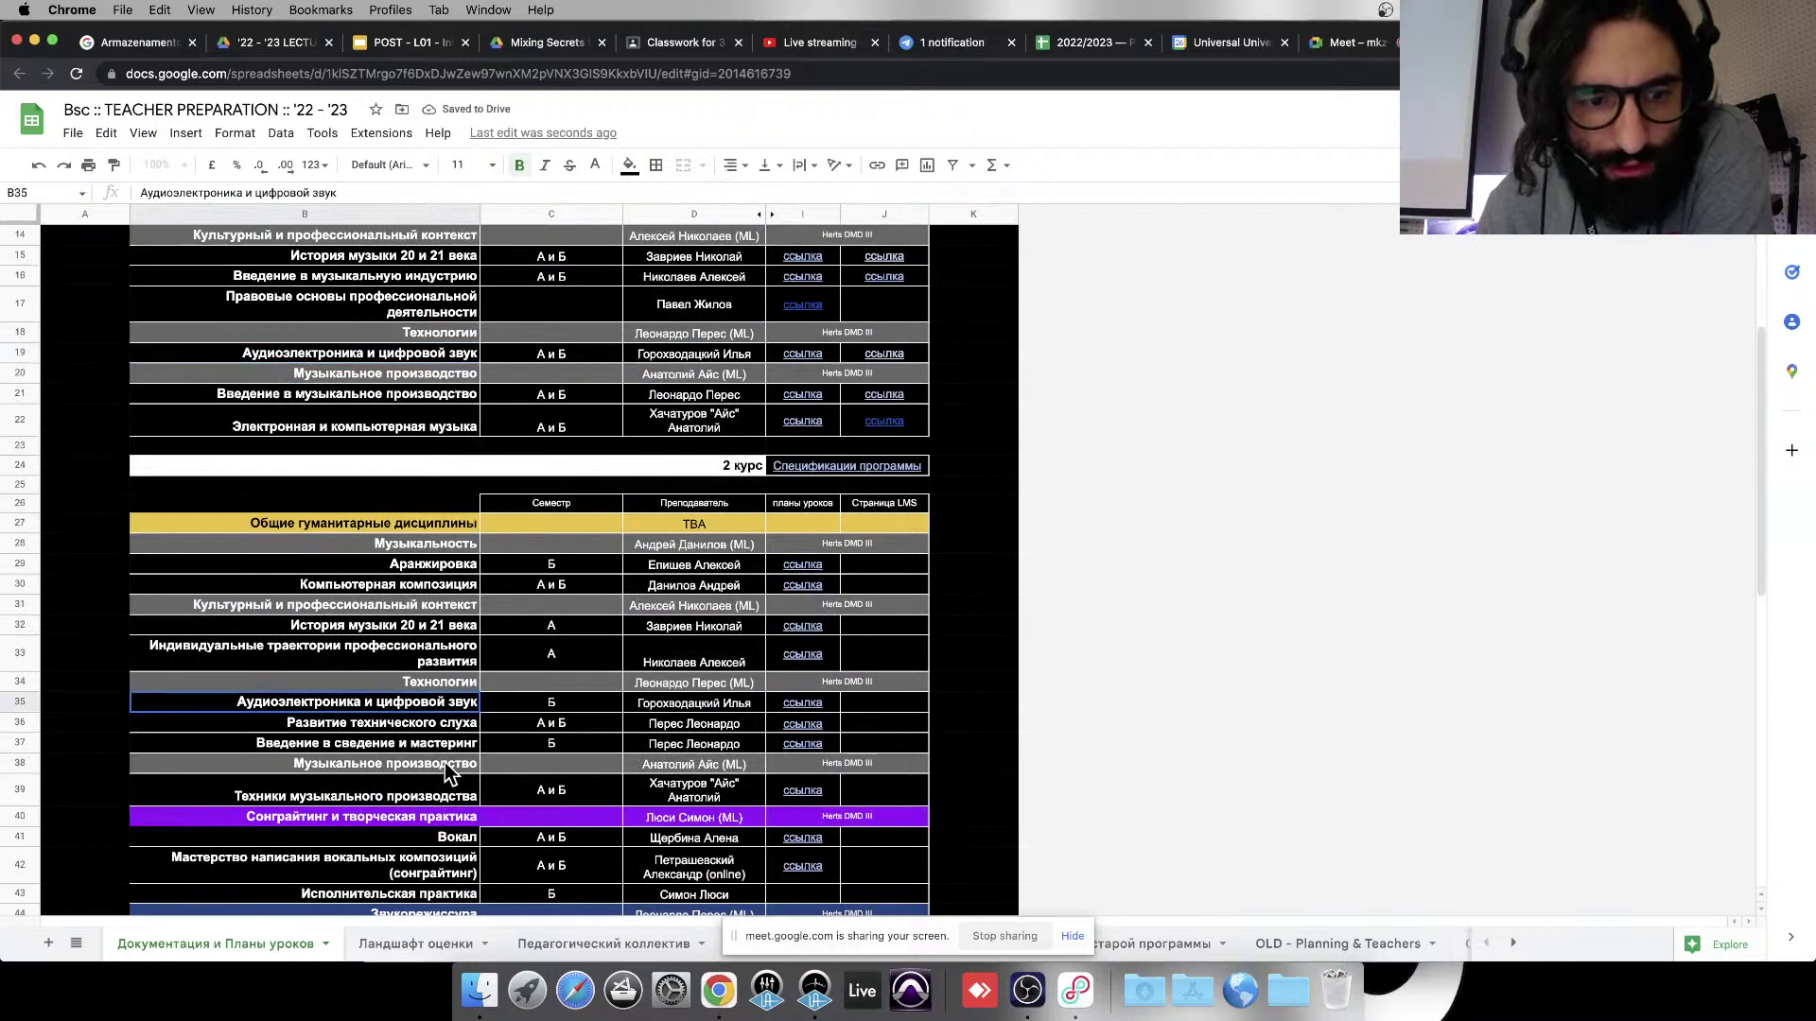
pyautogui.click(441, 724)
pyautogui.doubleClick(236, 702)
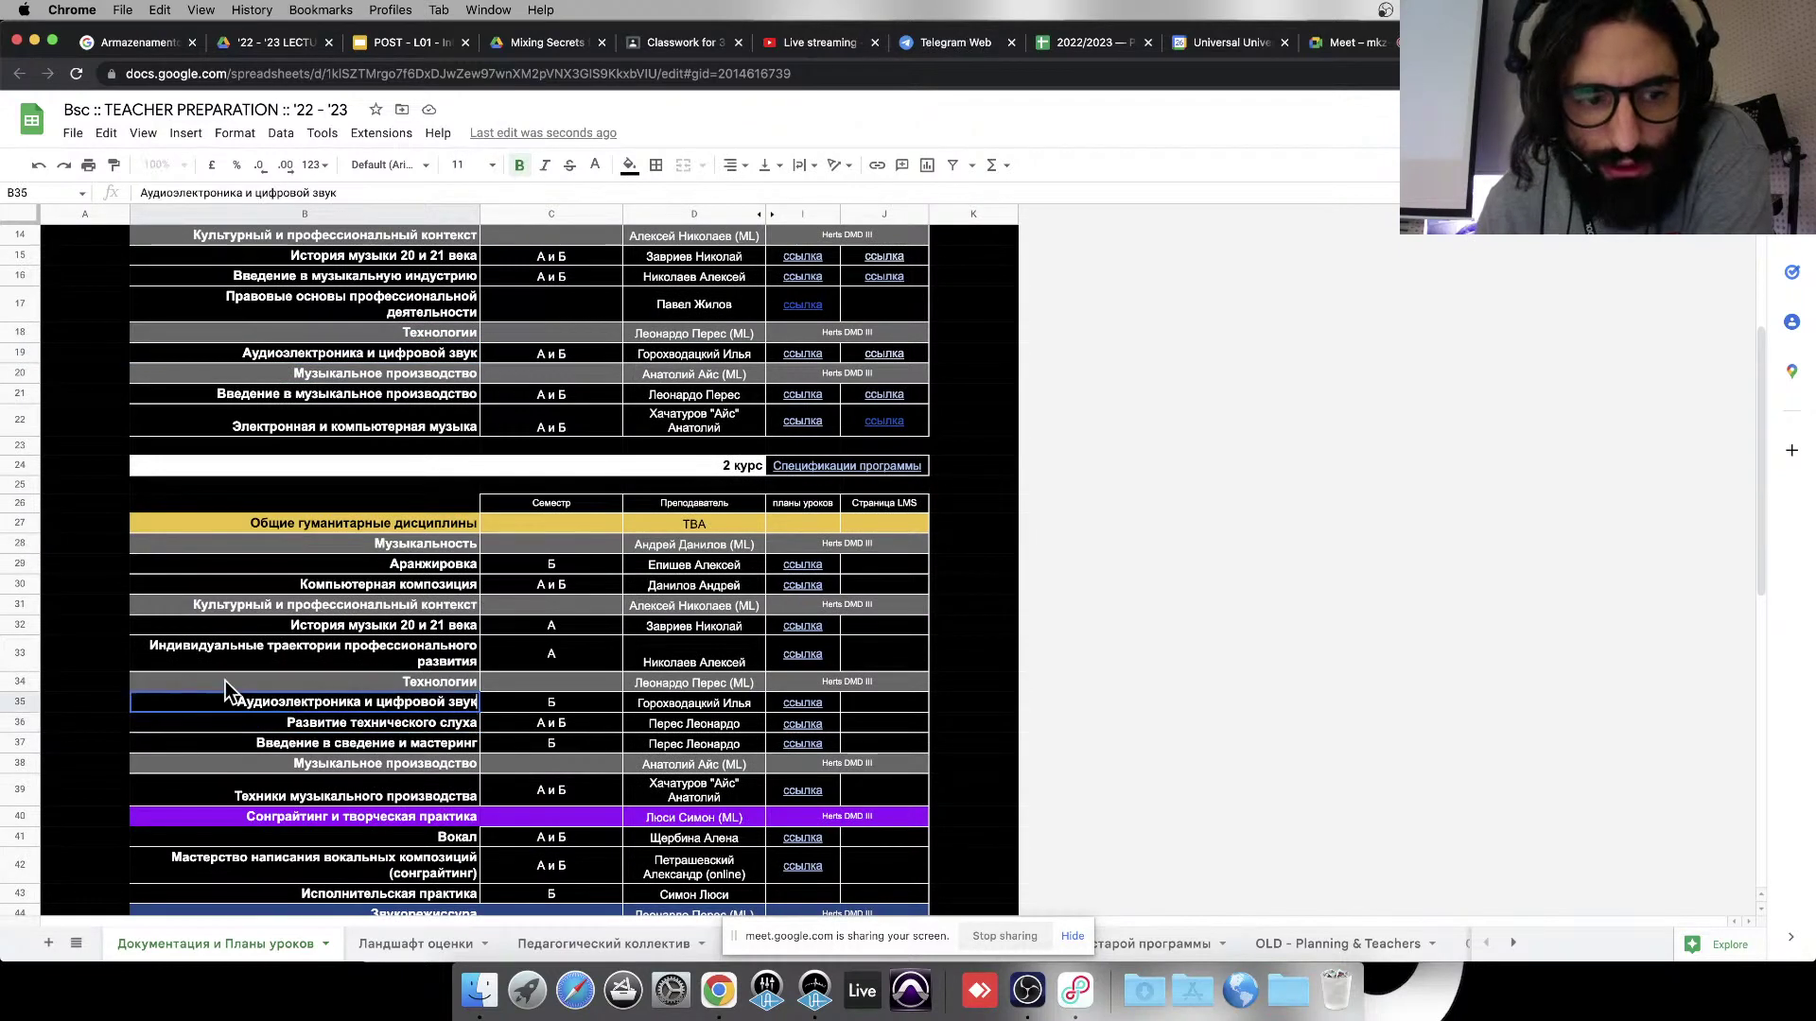
pyautogui.click(26, 702)
pyautogui.click(315, 705)
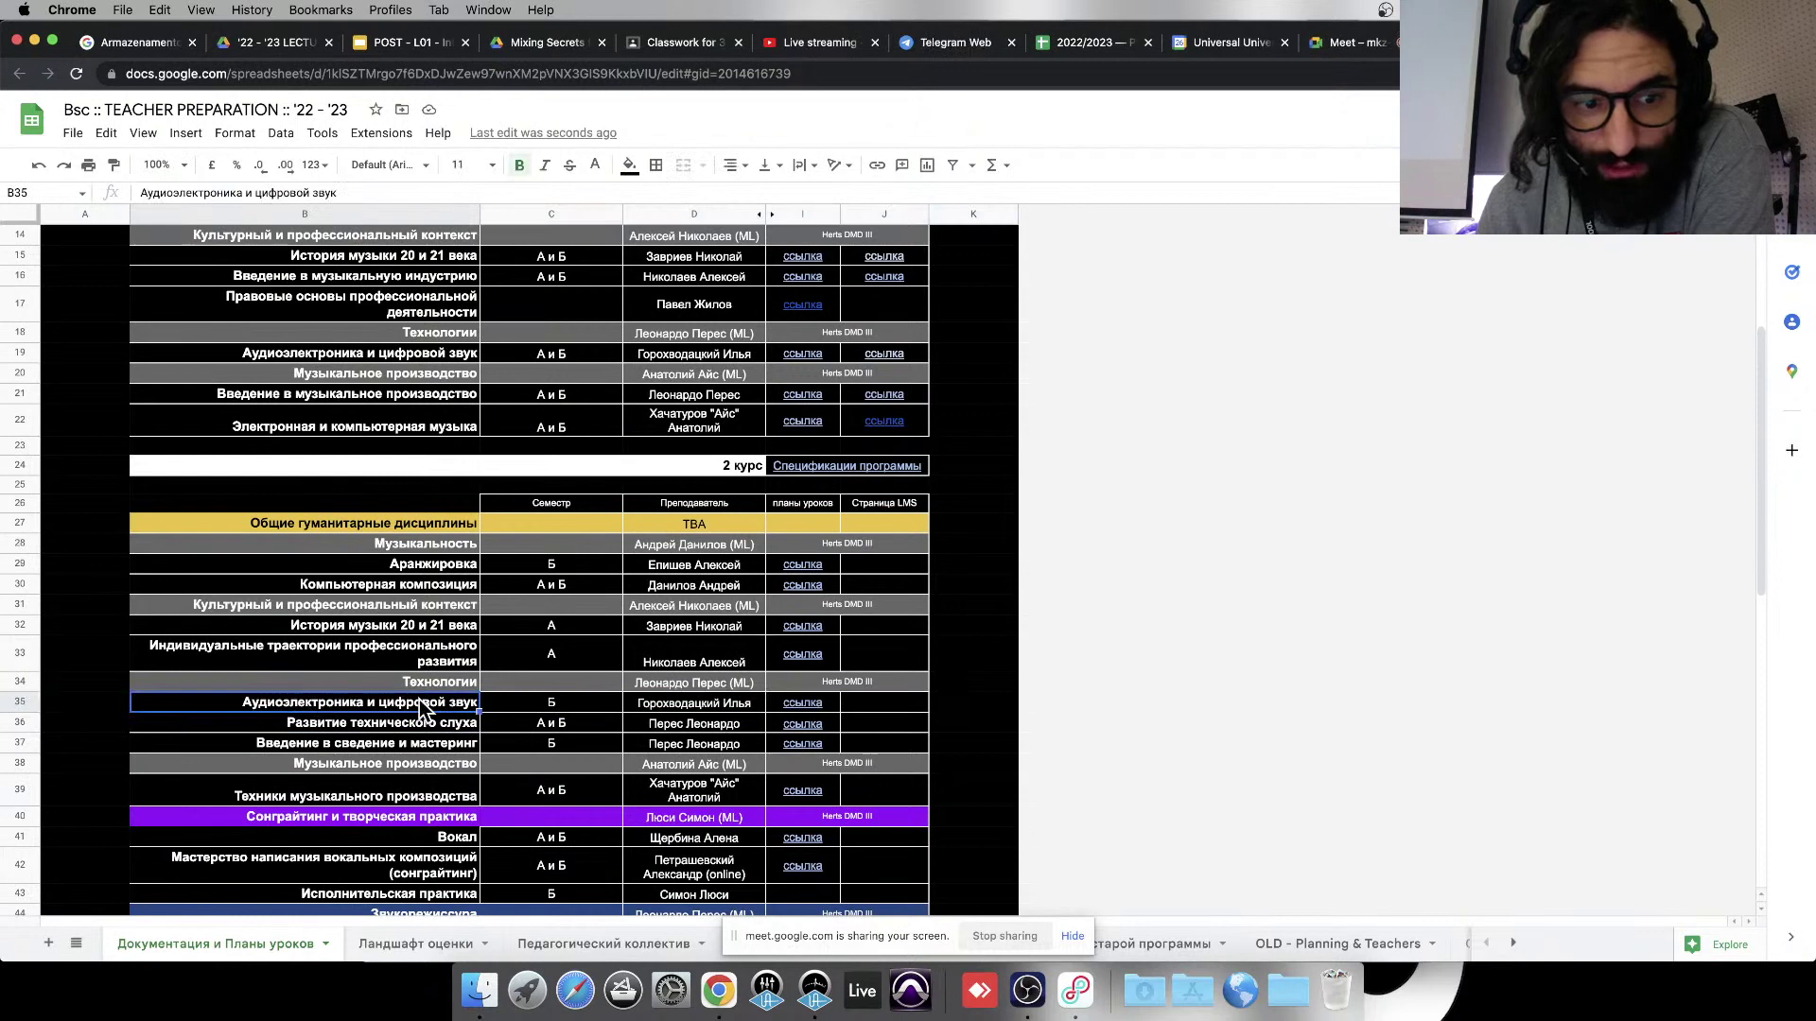
pyautogui.doubleClick(309, 709)
pyautogui.tripleClick(302, 702)
pyautogui.click(449, 722)
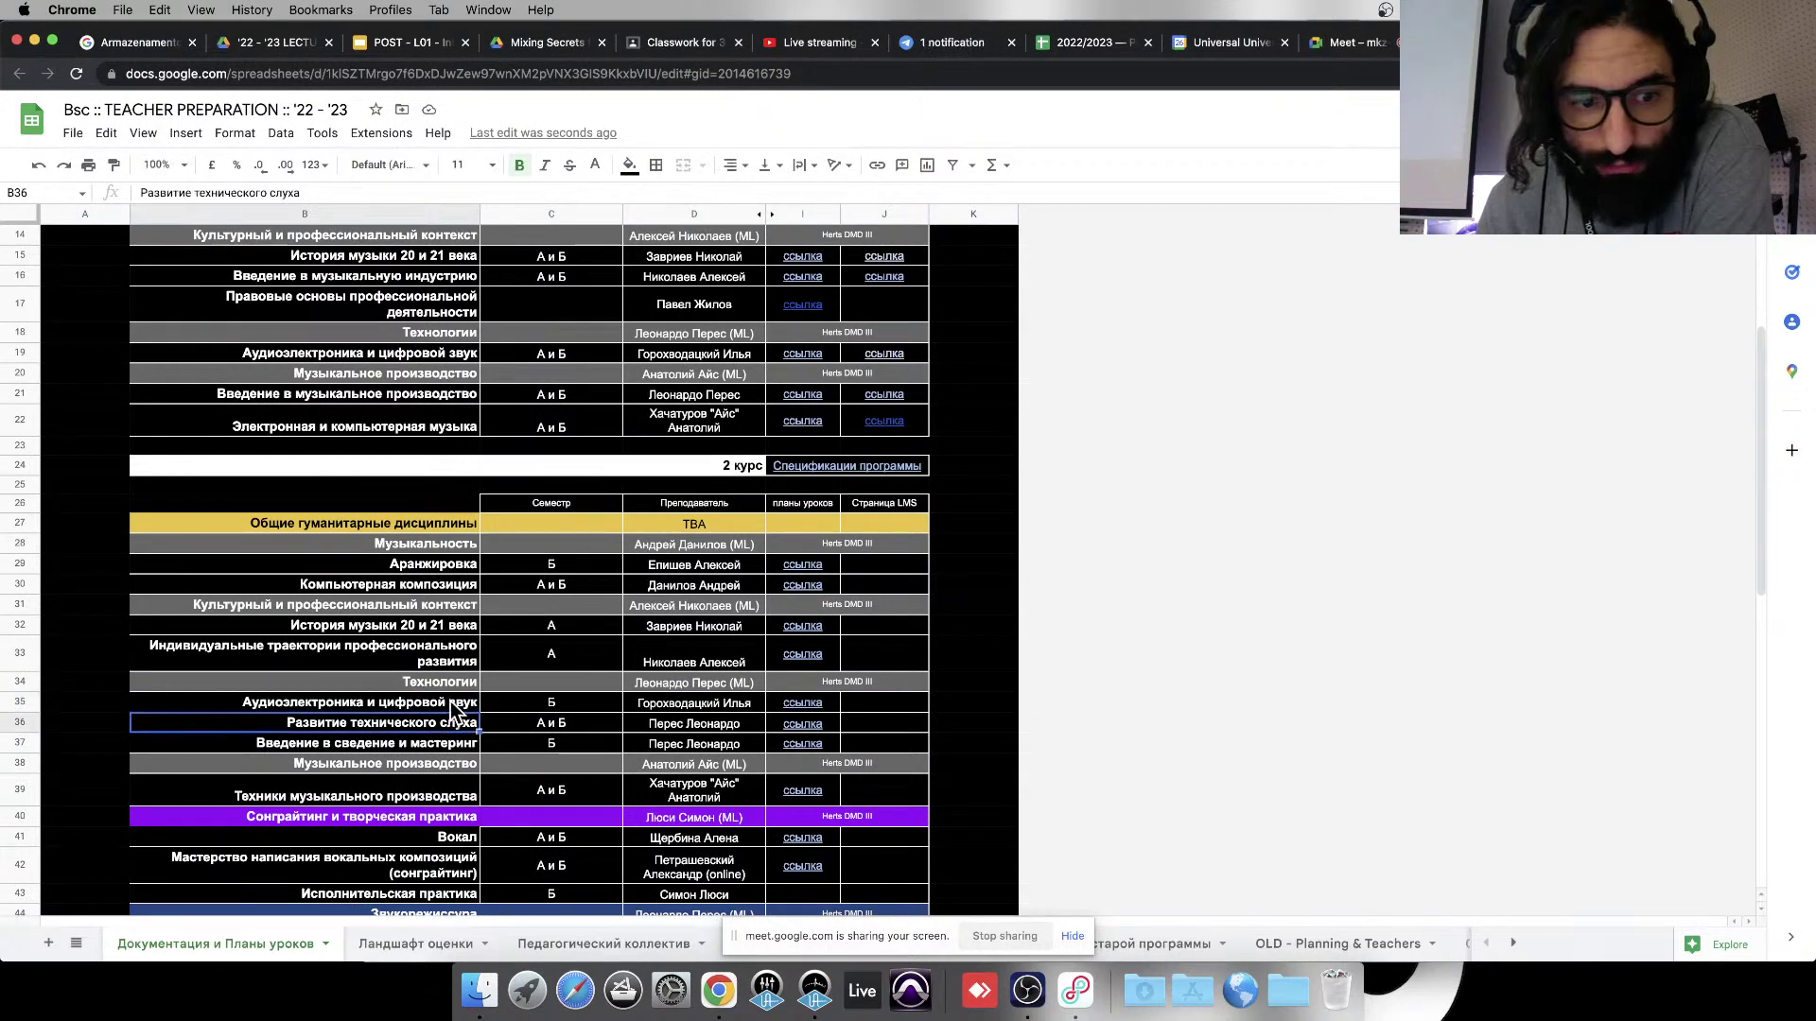
pyautogui.tripleClick(449, 702)
pyautogui.doubleClick(716, 702)
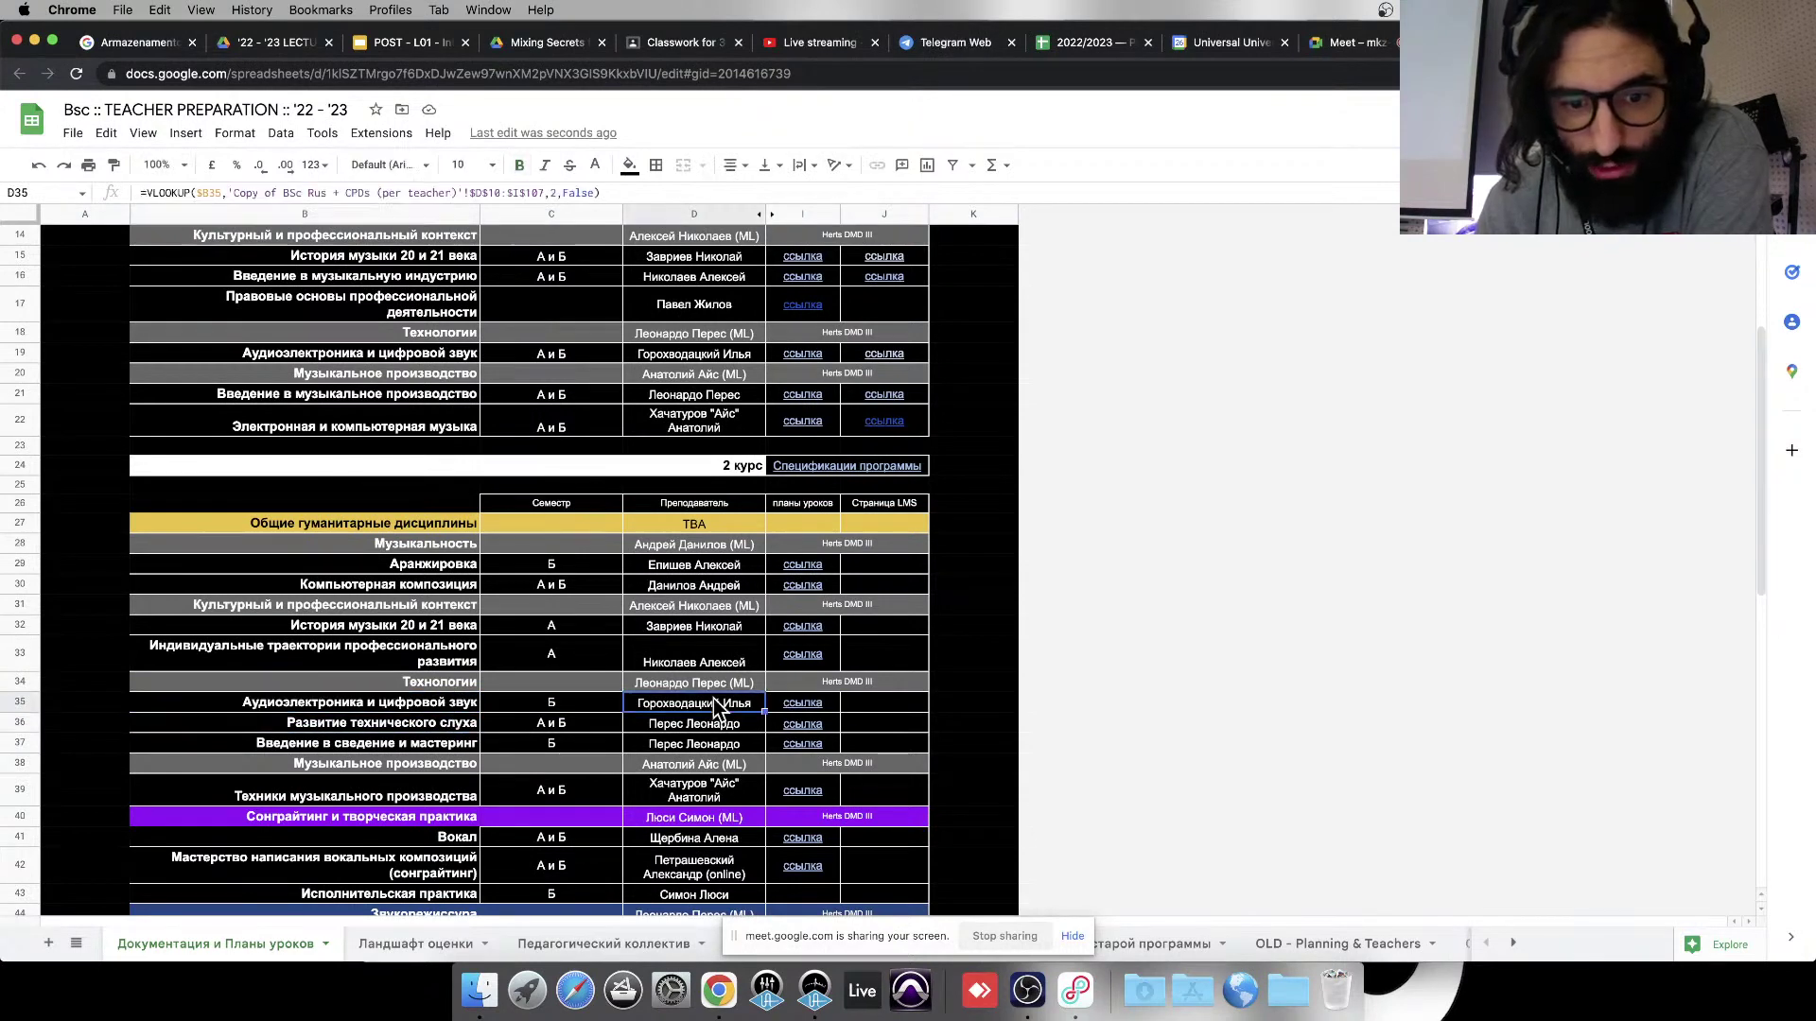
pyautogui.click(696, 721)
pyautogui.click(689, 704)
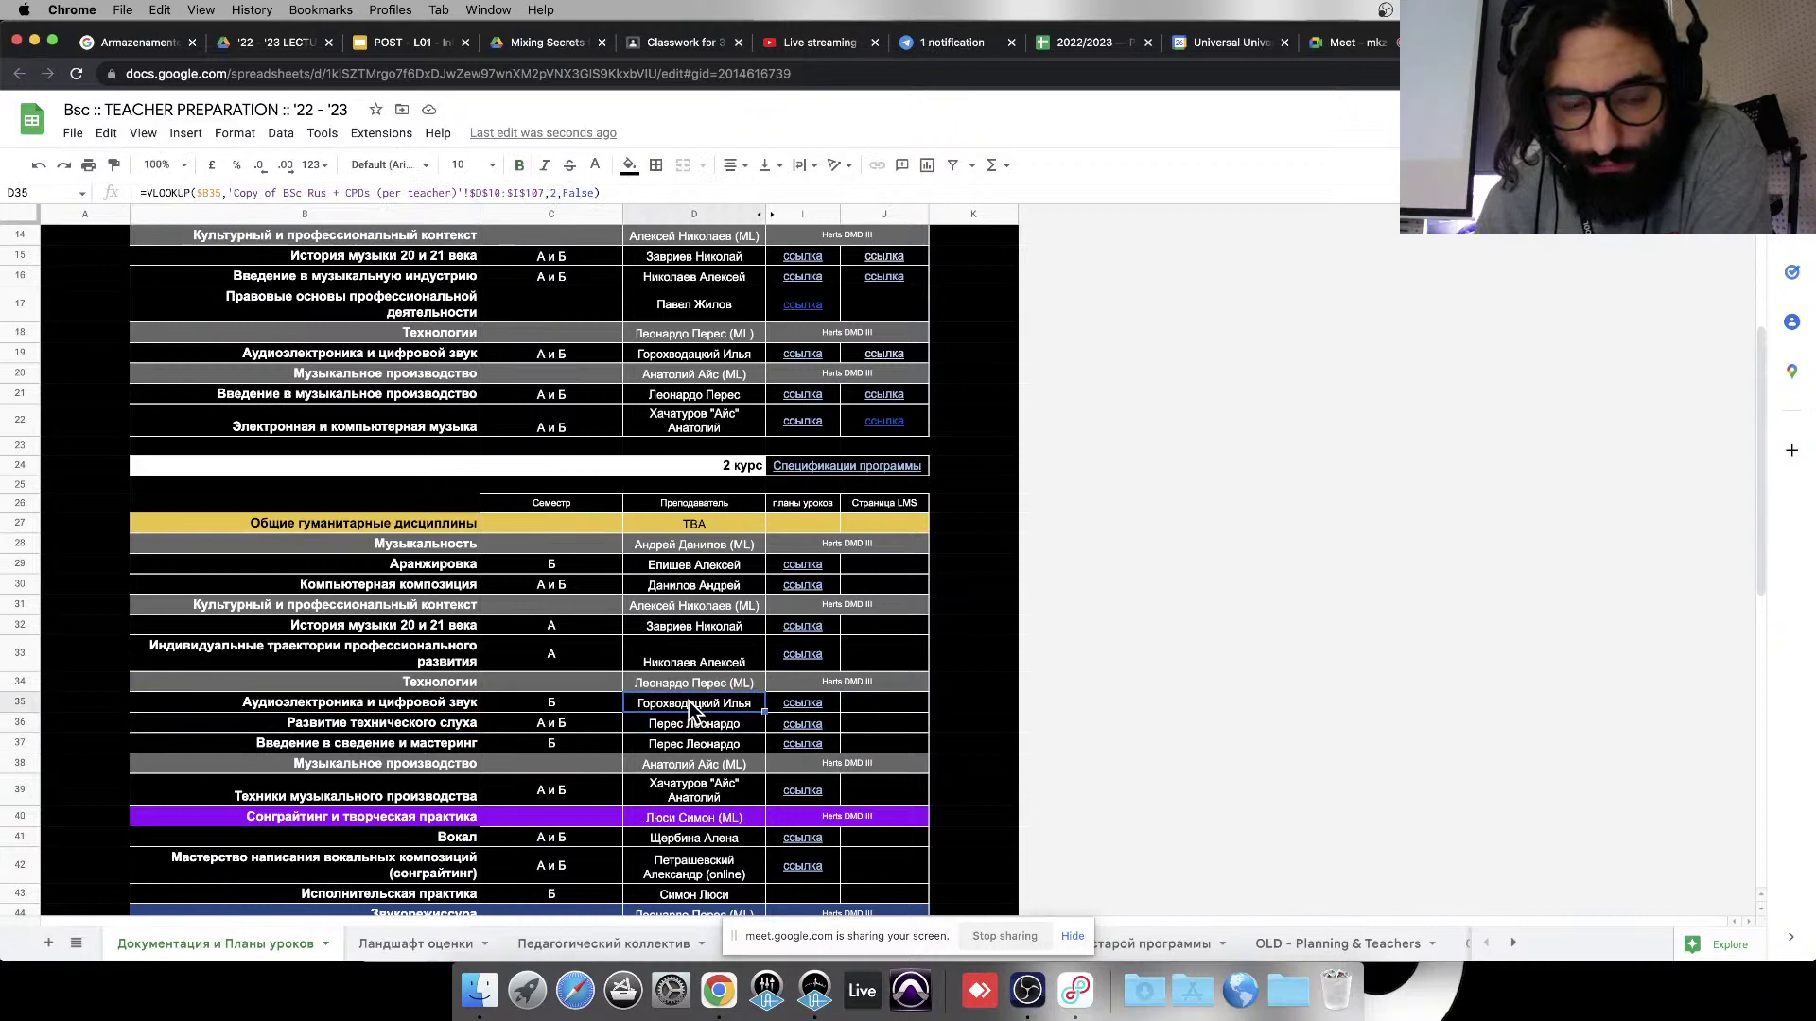
pyautogui.click(326, 723)
pyautogui.click(324, 705)
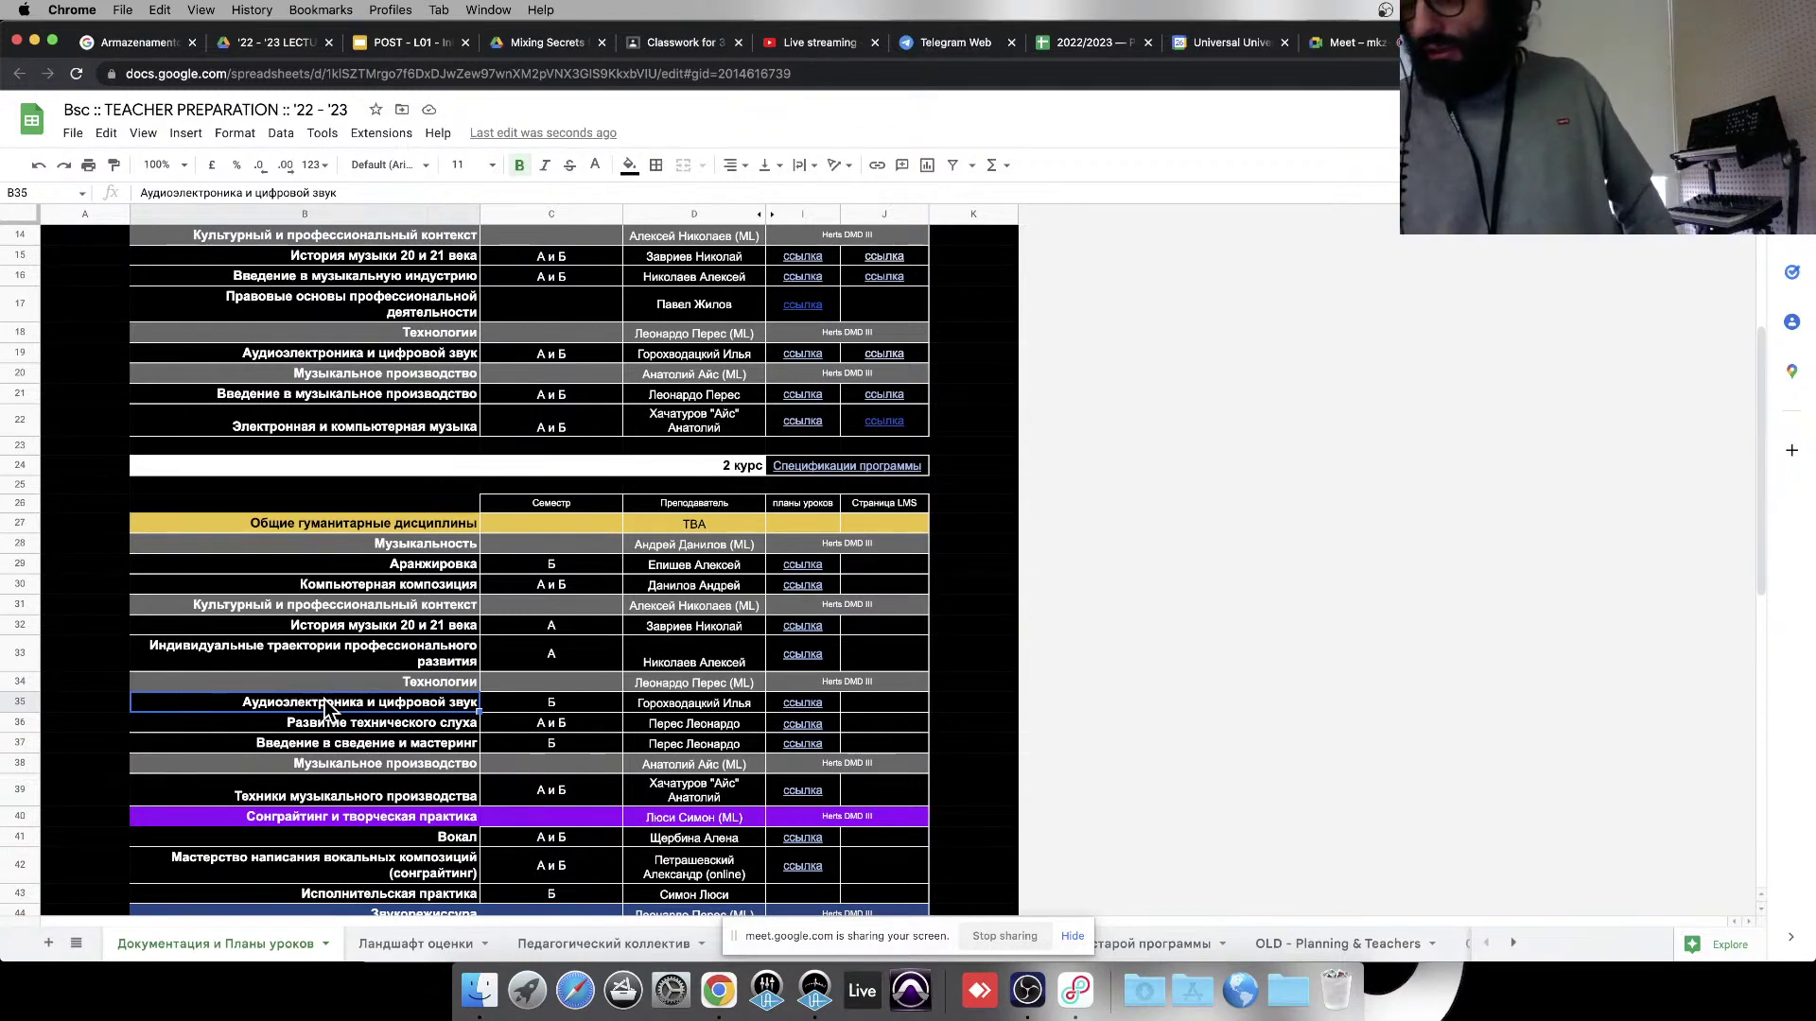
# Step: Return to the third-year section, check the teacher of Постпродакшн and select its entire row
pyautogui.scroll(-5, 719, 541)
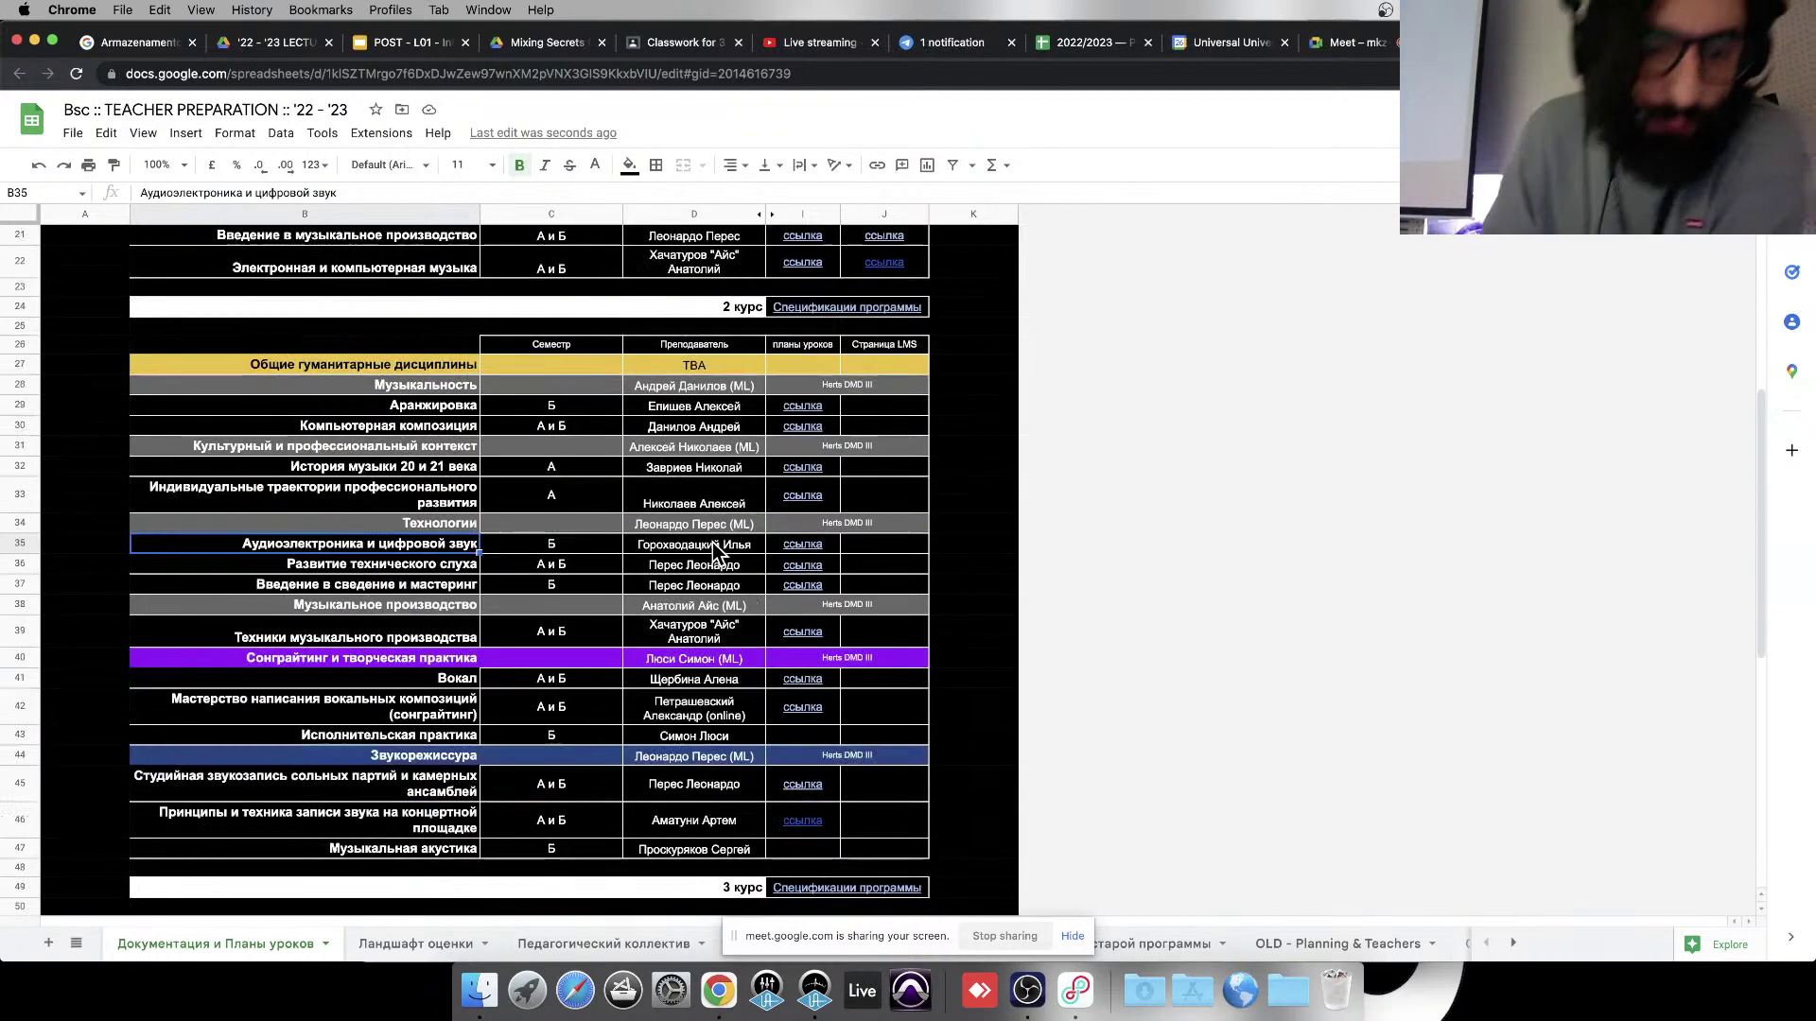
pyautogui.scroll(-12, 712, 542)
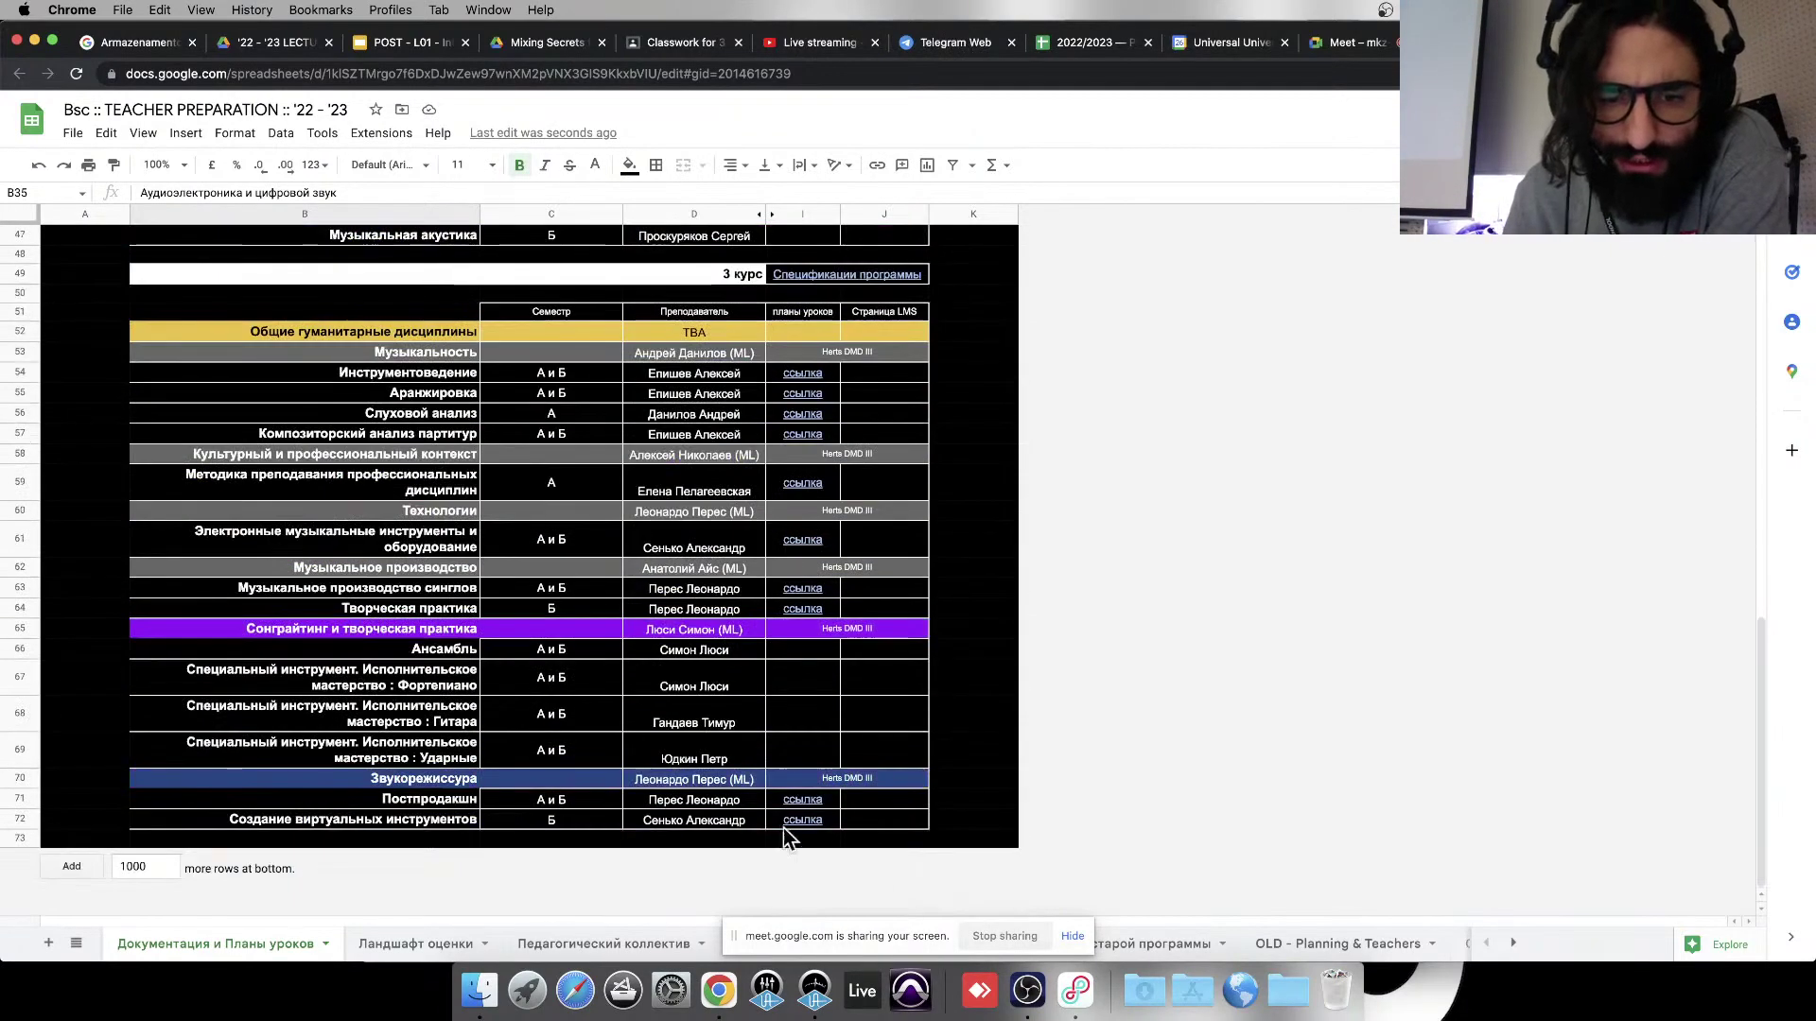
pyautogui.click(702, 800)
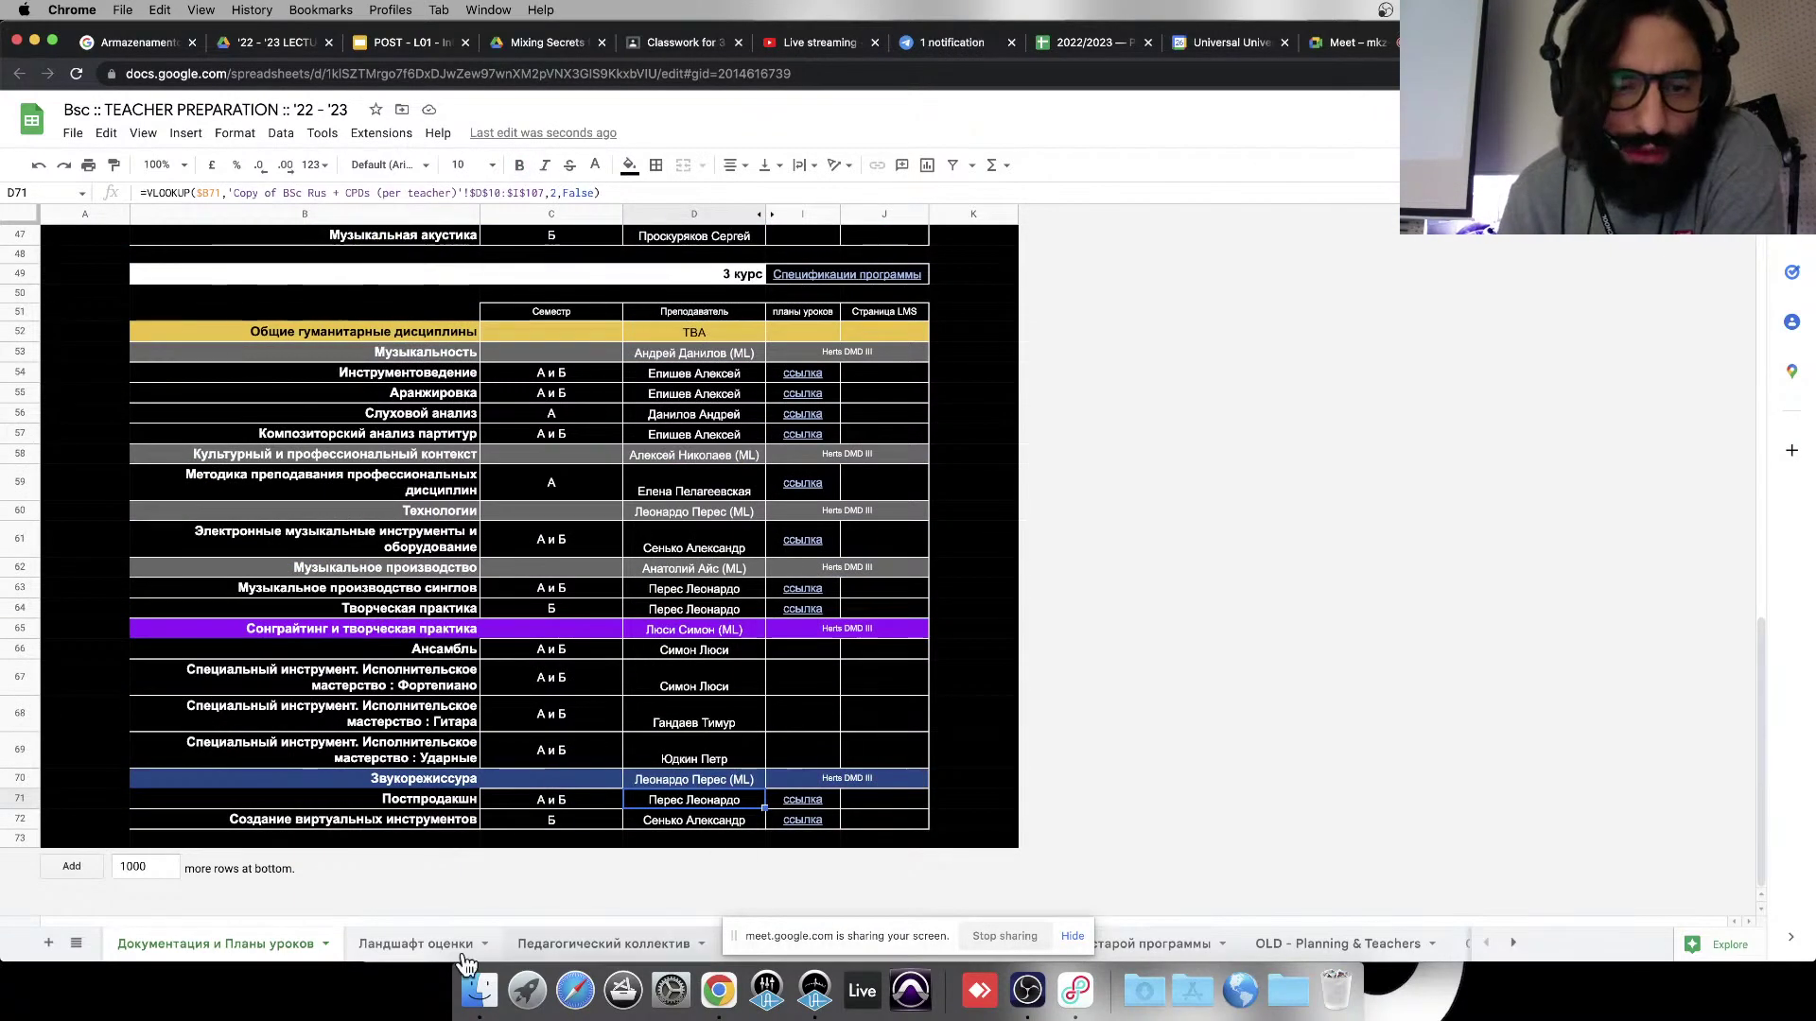
pyautogui.click(20, 800)
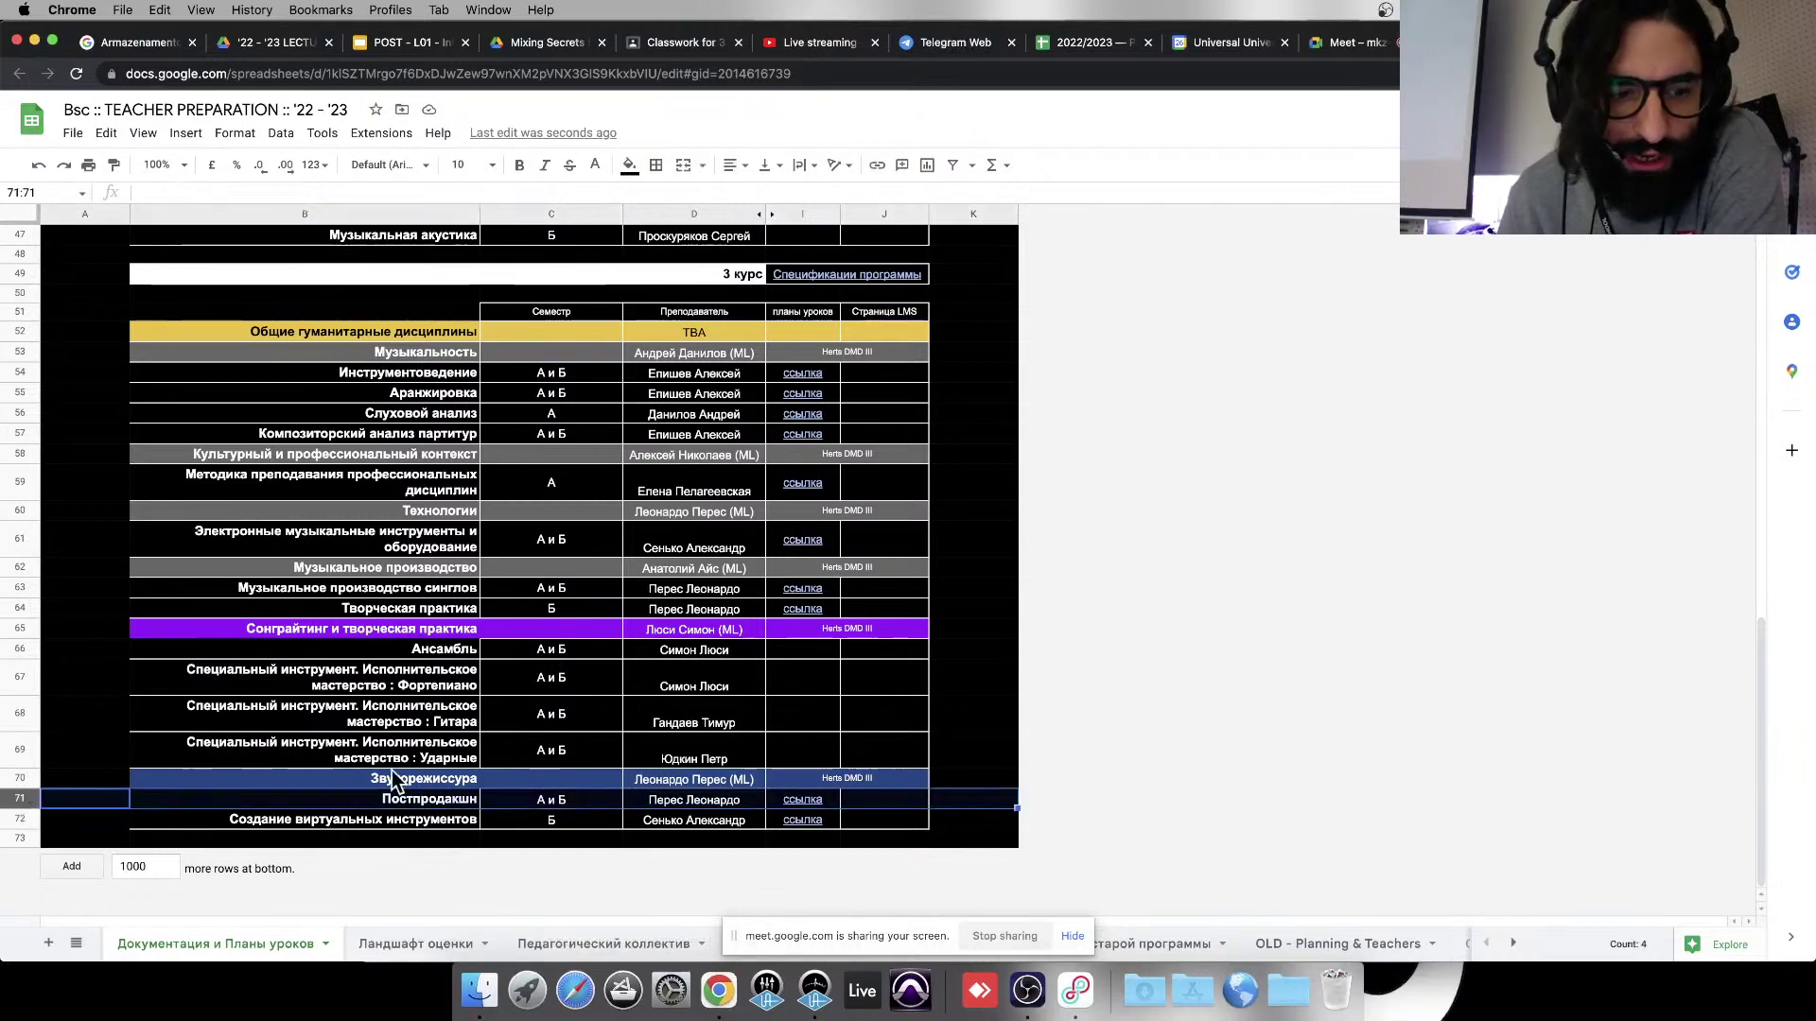
# Step: Examine the third-year Постпродакшн course and its semesters, alongside Создание виртуальных инструментов
pyautogui.click(450, 806)
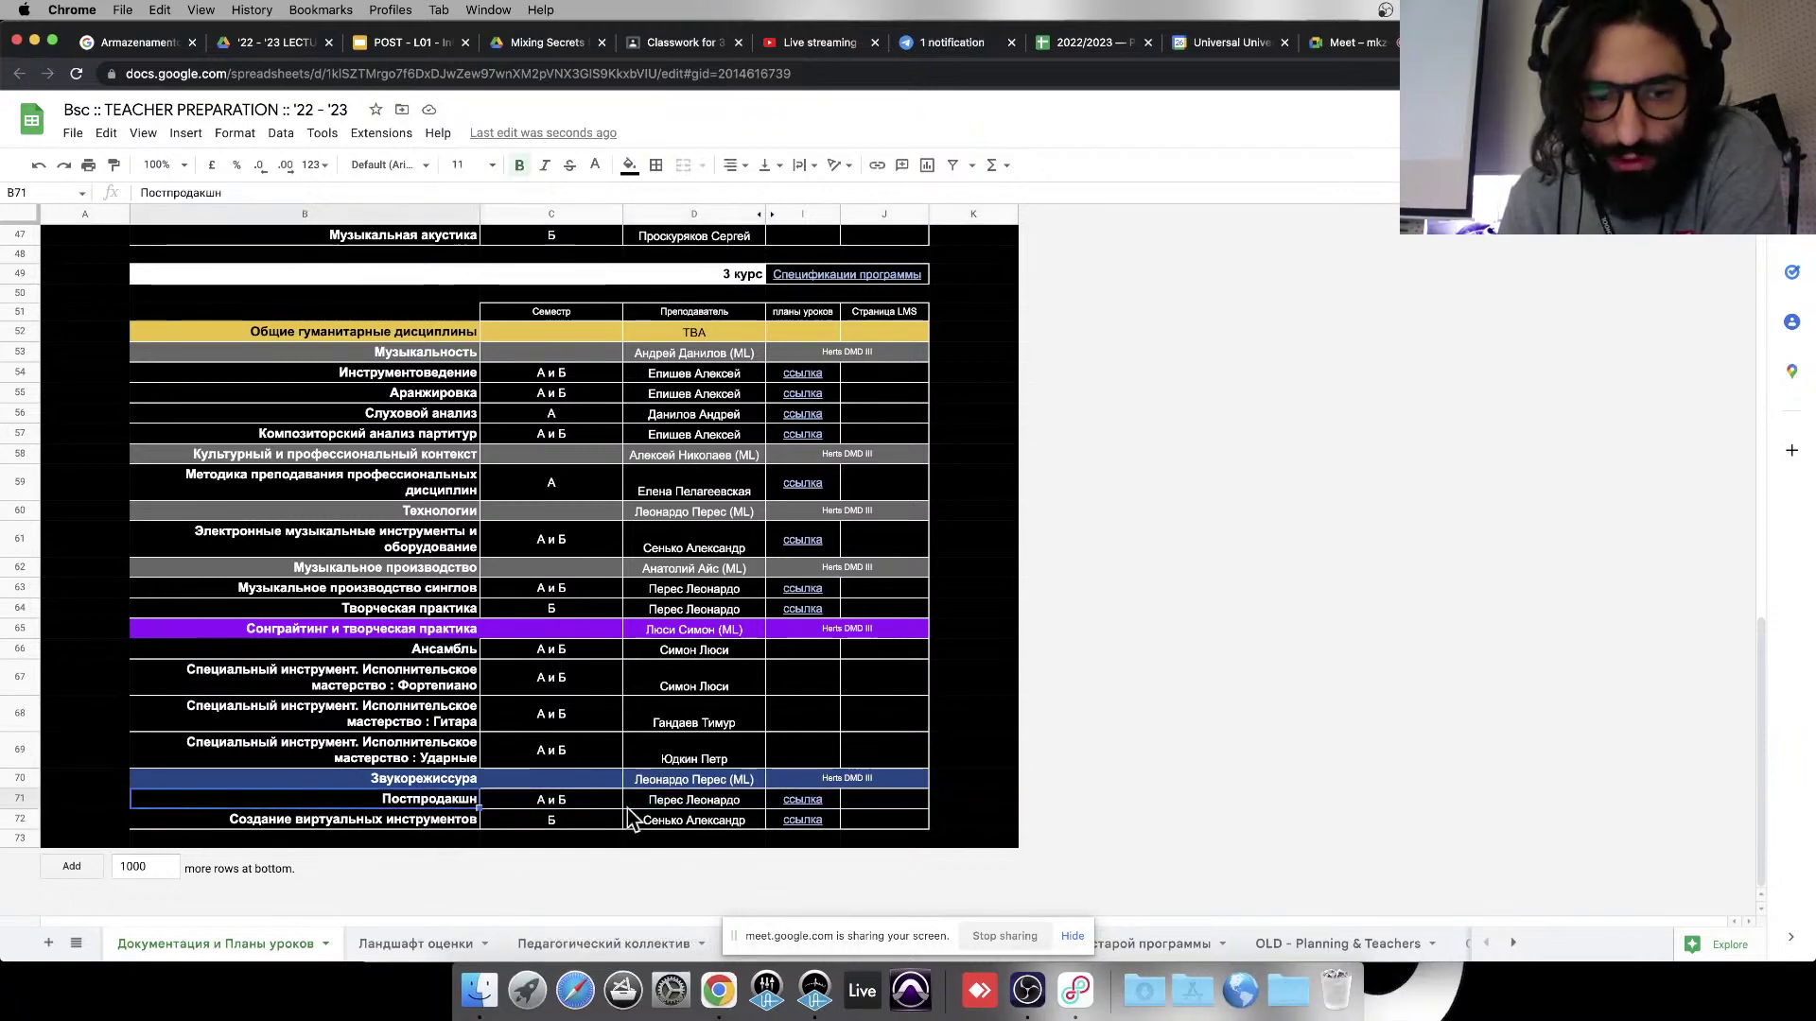
pyautogui.click(577, 800)
pyautogui.click(443, 803)
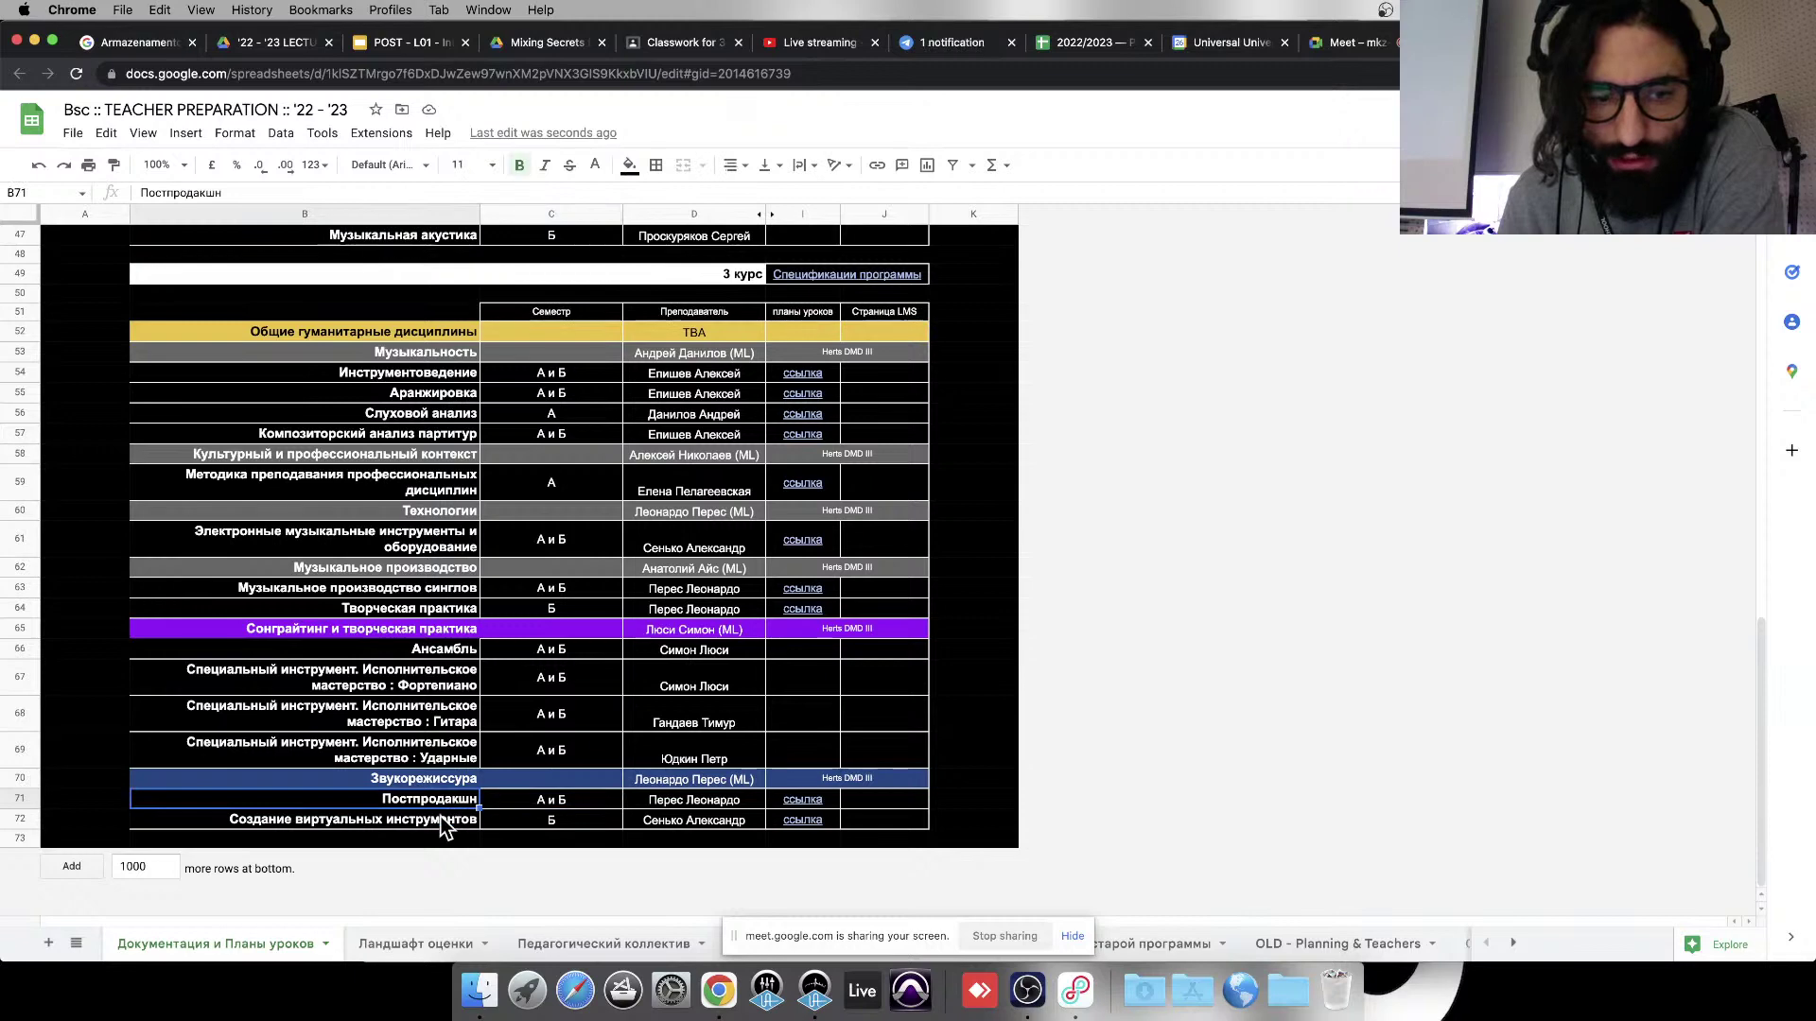
pyautogui.moveTo(438, 820); pyautogui.dragTo(441, 805)
pyautogui.click(409, 820)
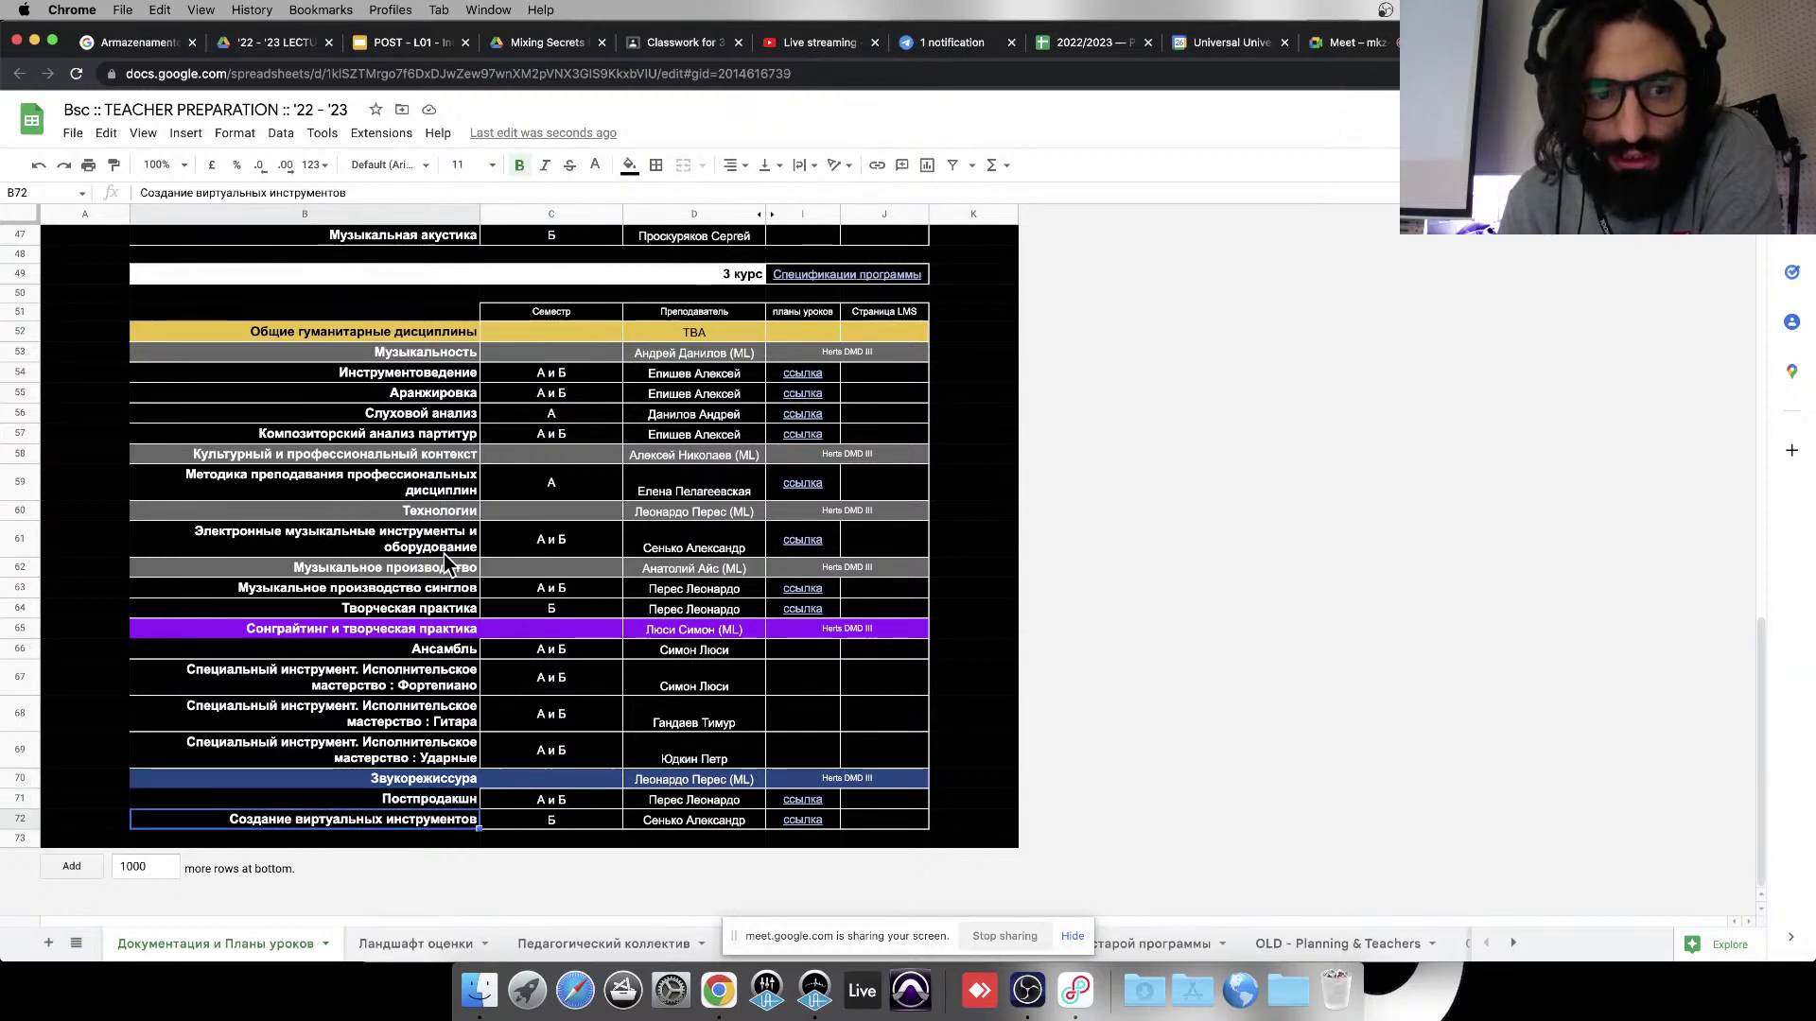
# Step: Select the entire Музыкальное производство синглов row and examine the course's name cell
pyautogui.click(9, 588)
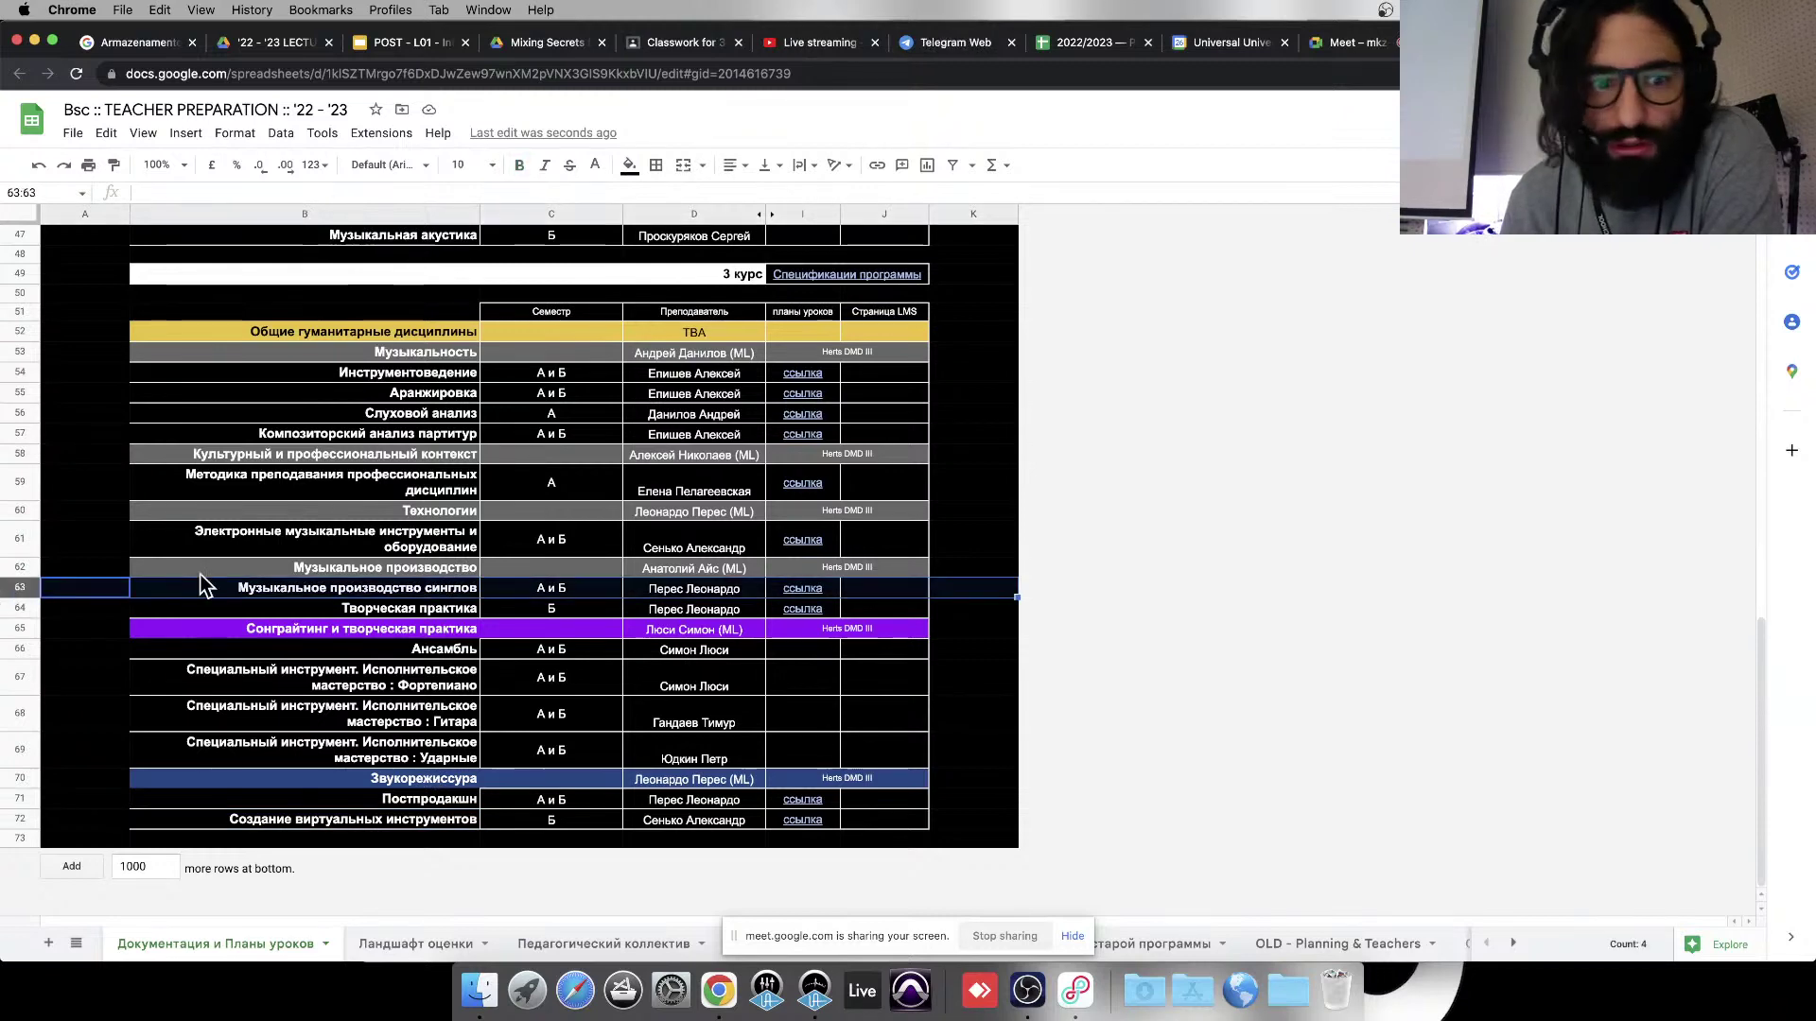
pyautogui.click(396, 587)
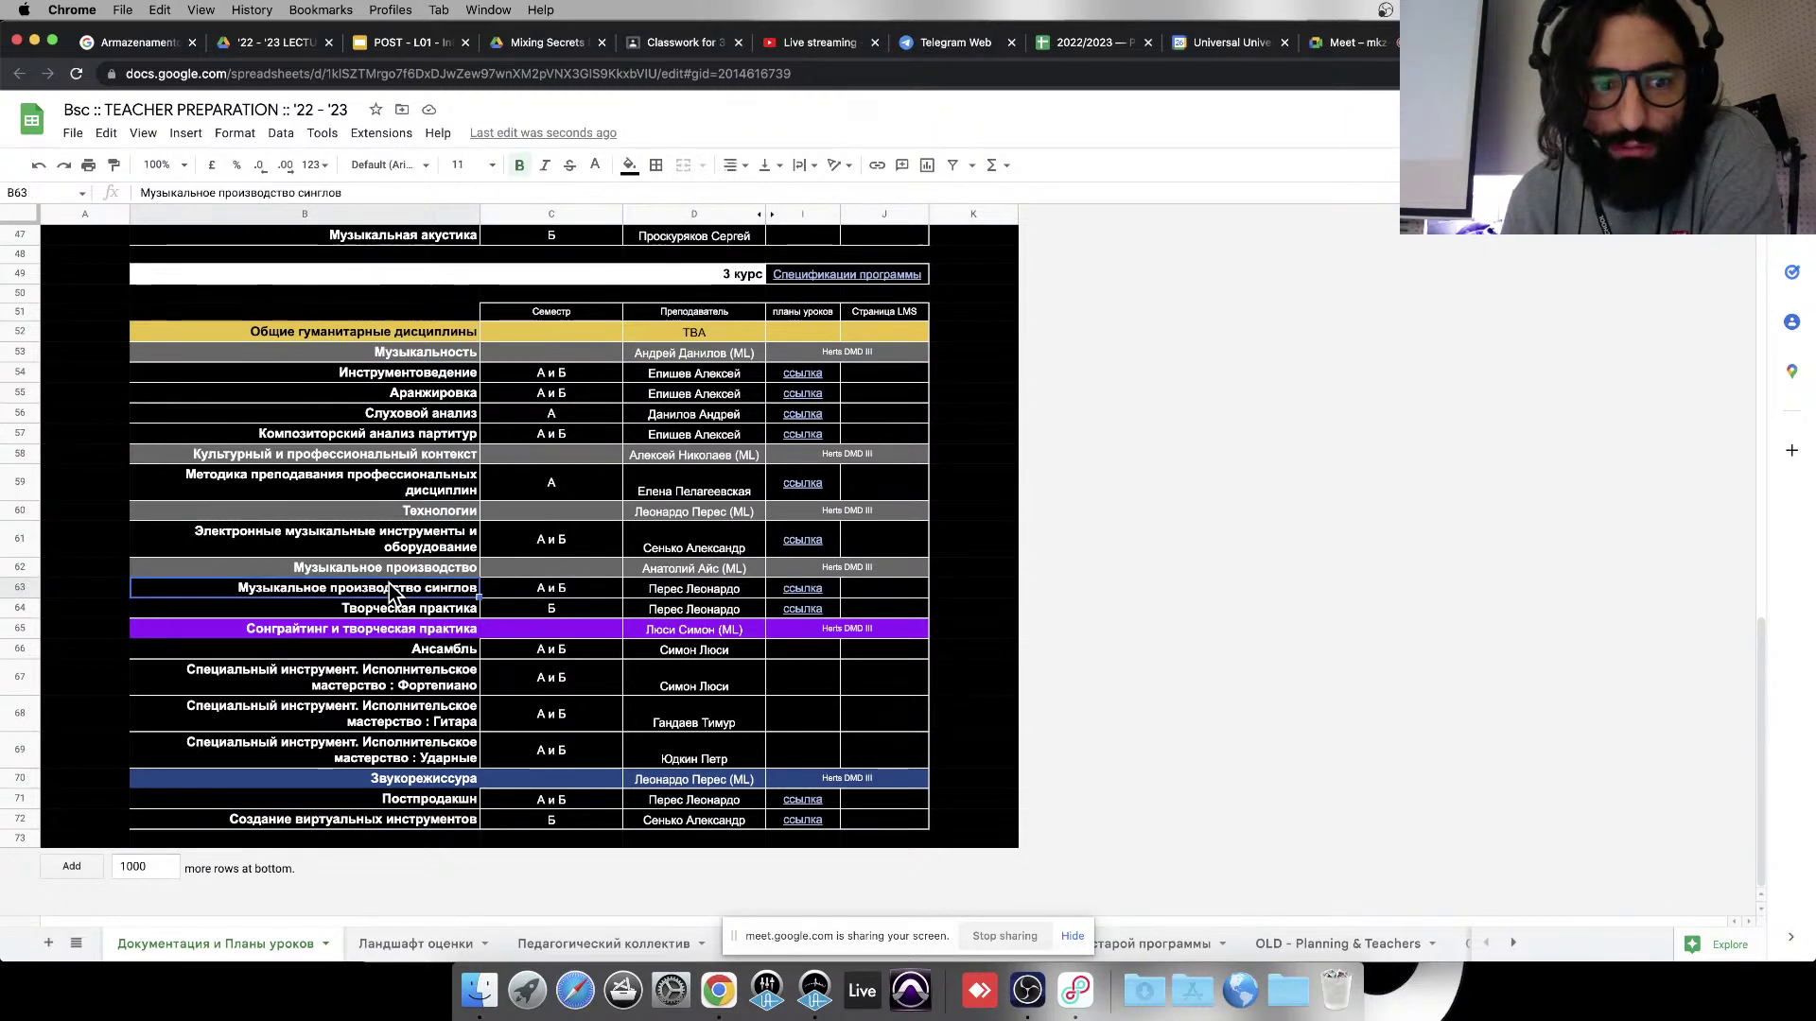
pyautogui.click(19, 587)
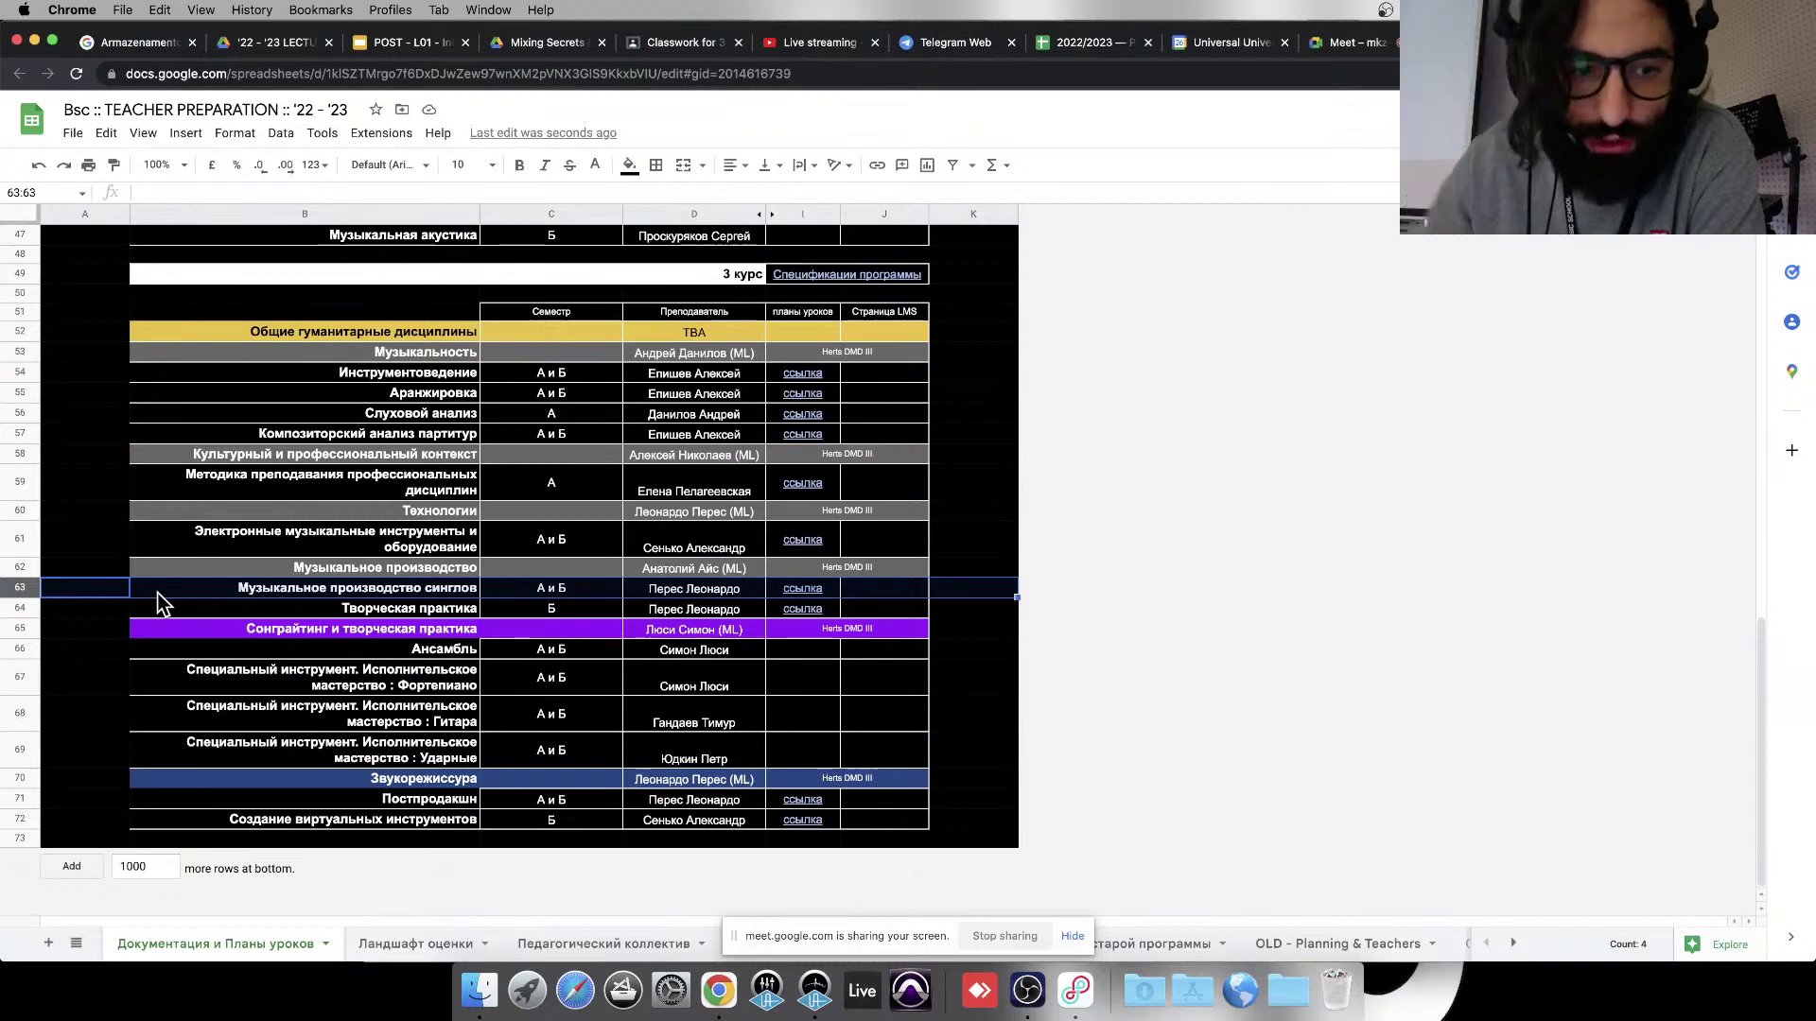
pyautogui.click(378, 588)
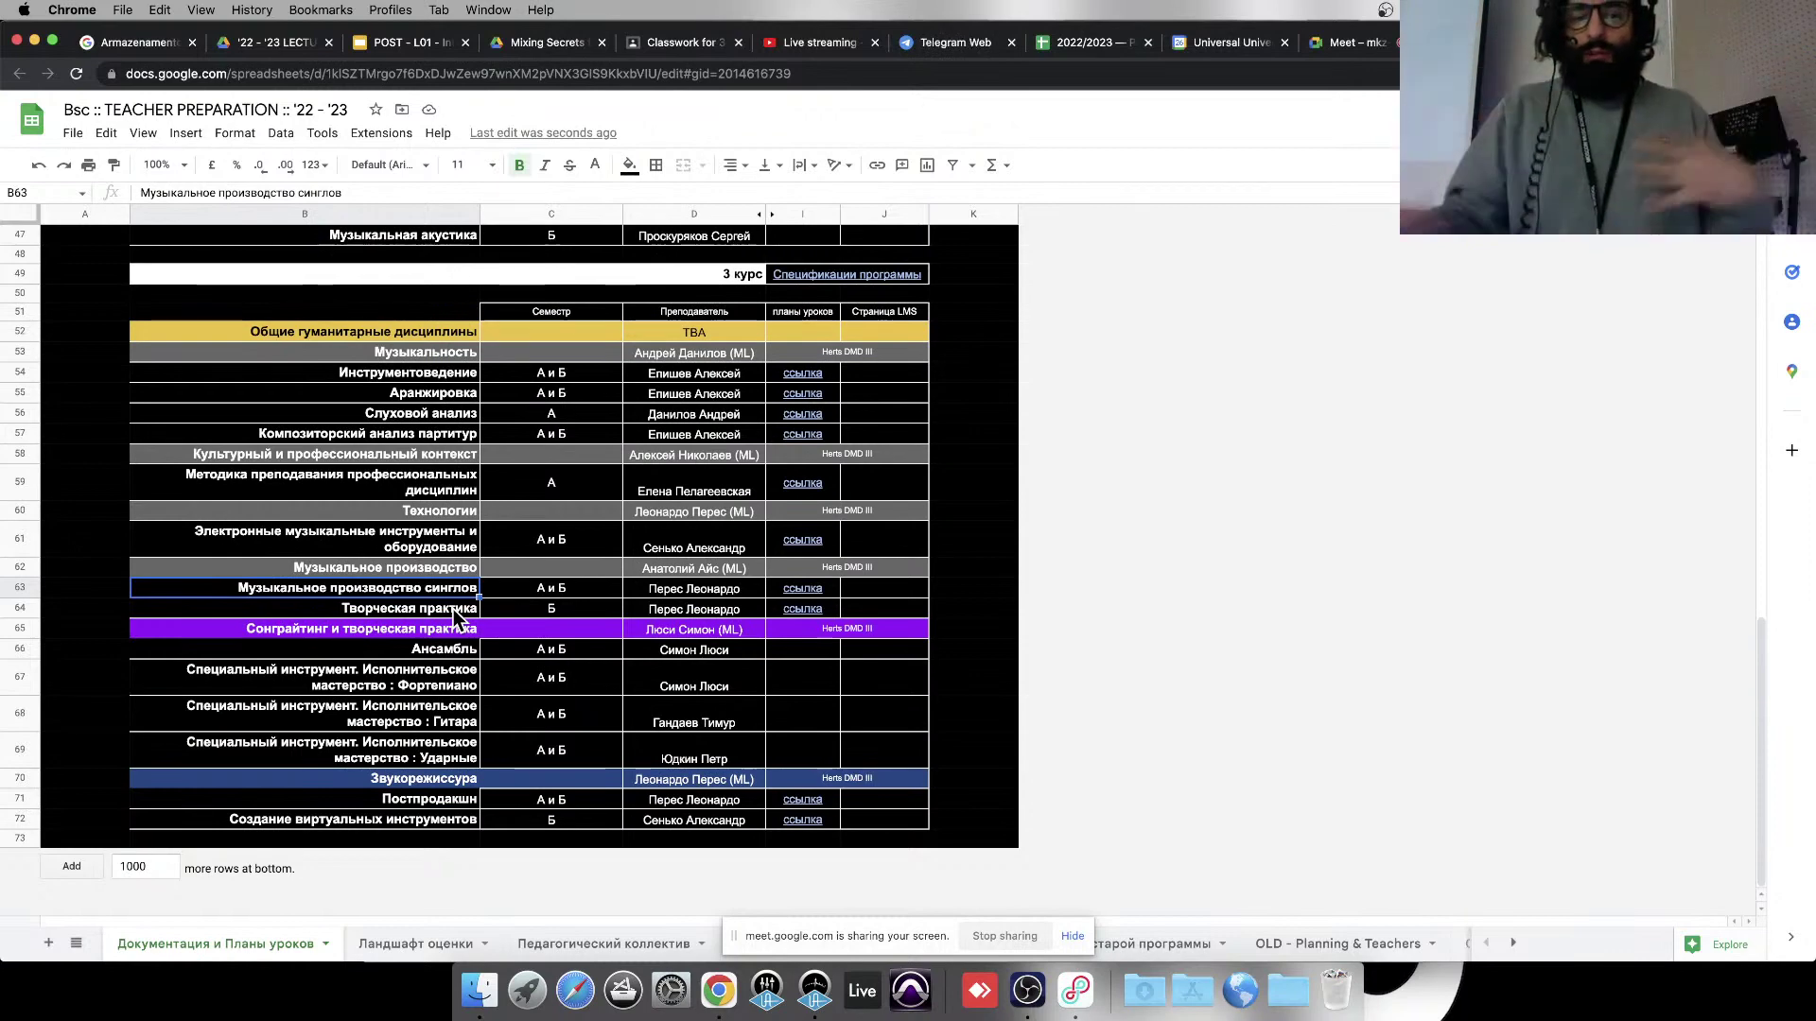
# Step: Select together the empty column A cells beside Постпродакшн and Музыкальное производство синглов to point out both courses
pyautogui.click(17, 582)
pyautogui.click(171, 586)
pyautogui.moveTo(104, 591); pyautogui.dragTo(106, 797)
pyautogui.click(106, 798)
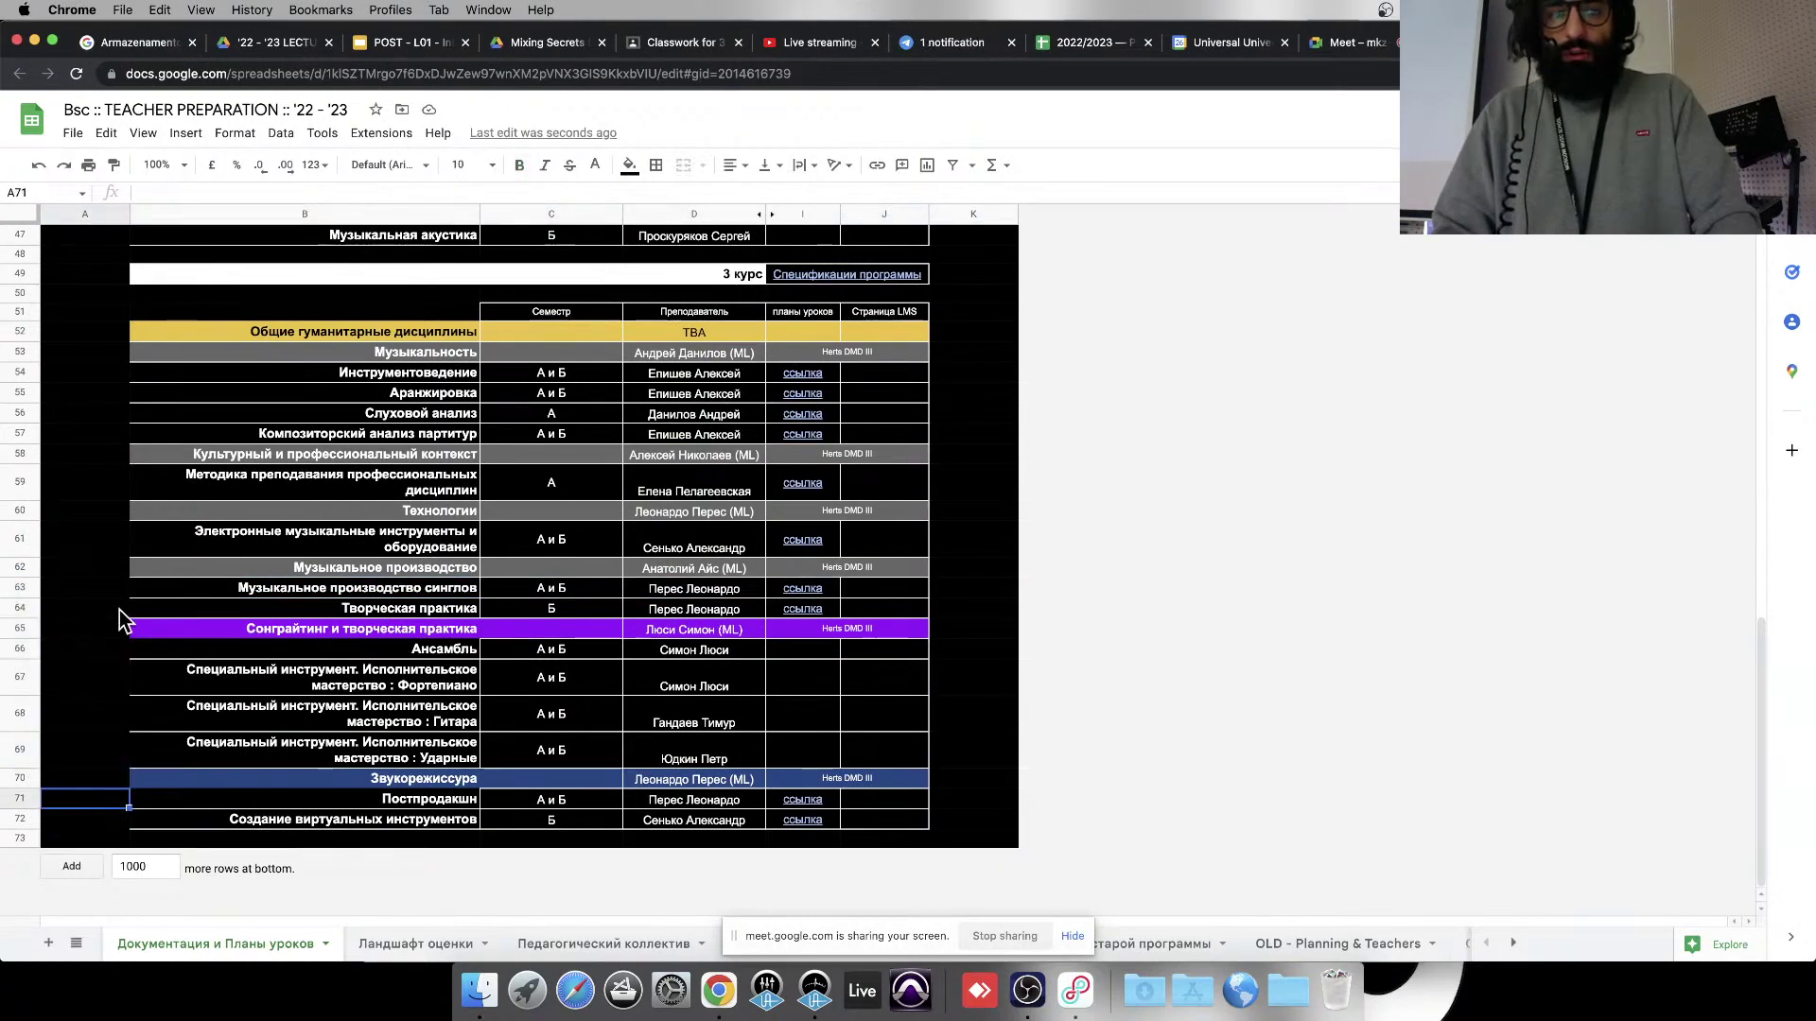
pyautogui.click(123, 594)
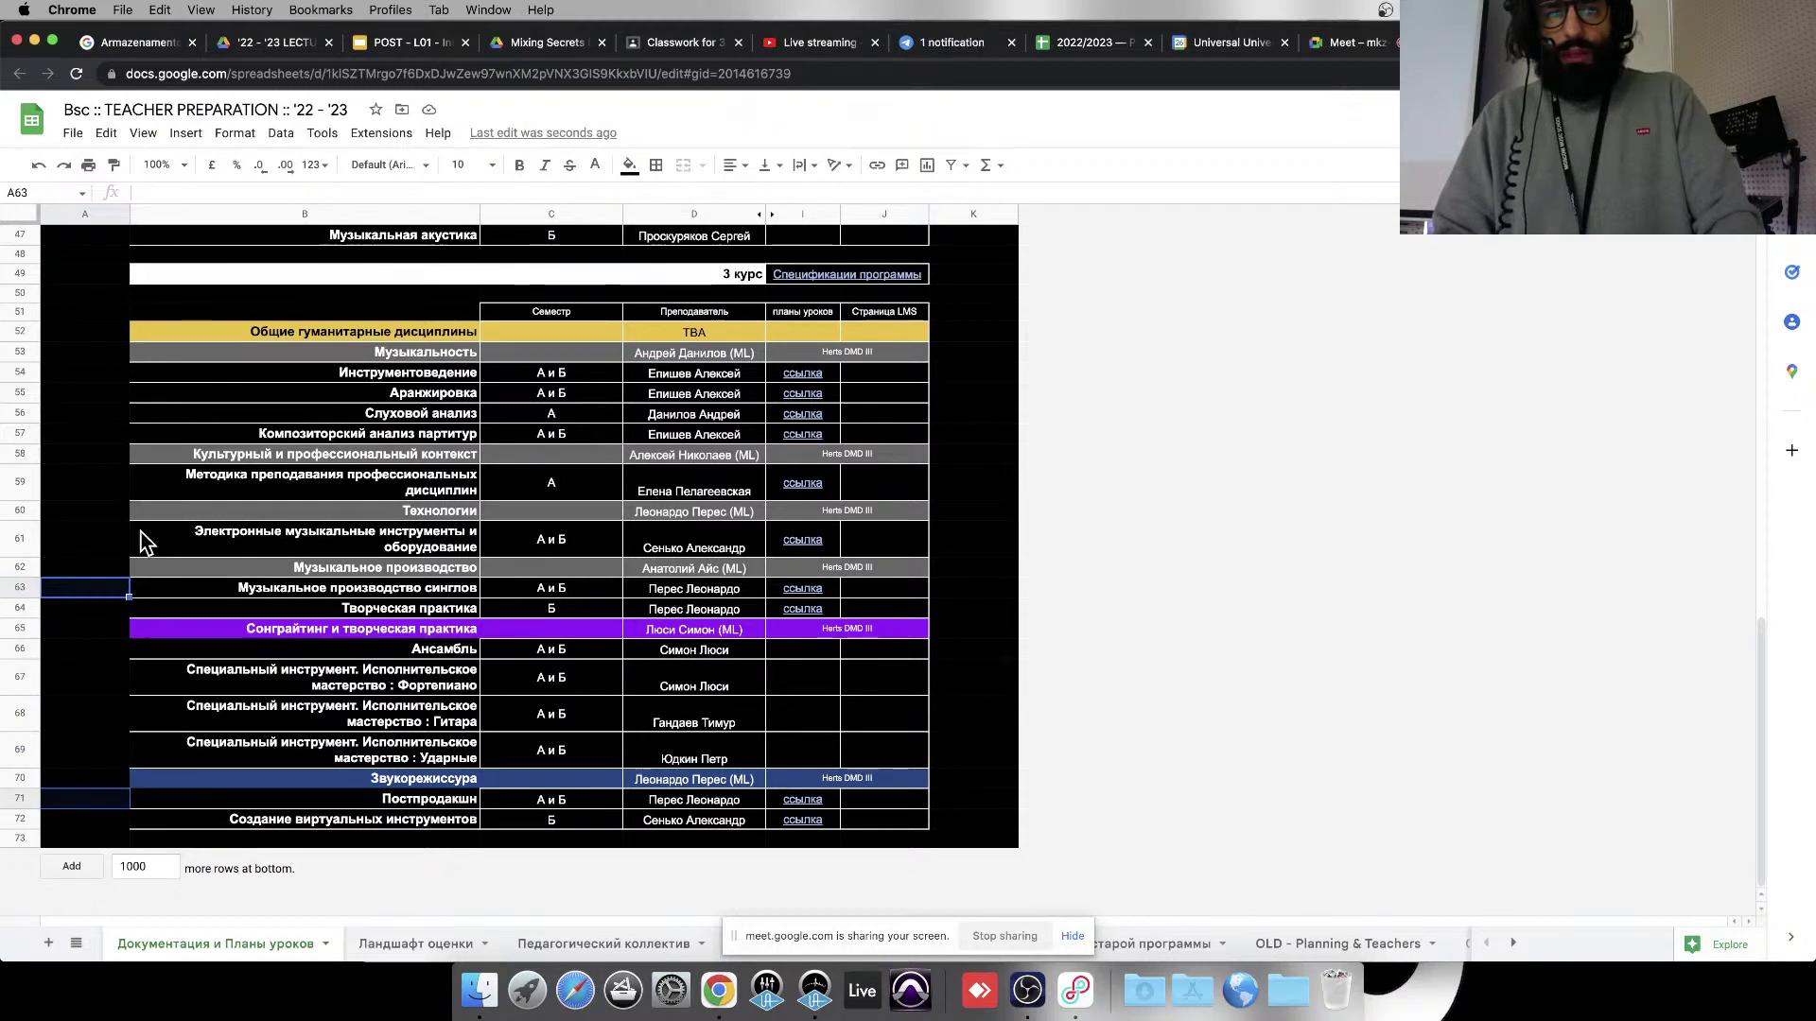
# Step: Add the column A cell beside the second-year Аудиоэлектроника и цифровой звук to the selection and compare the second-year and third-year courses
pyautogui.scroll(10, 132, 496)
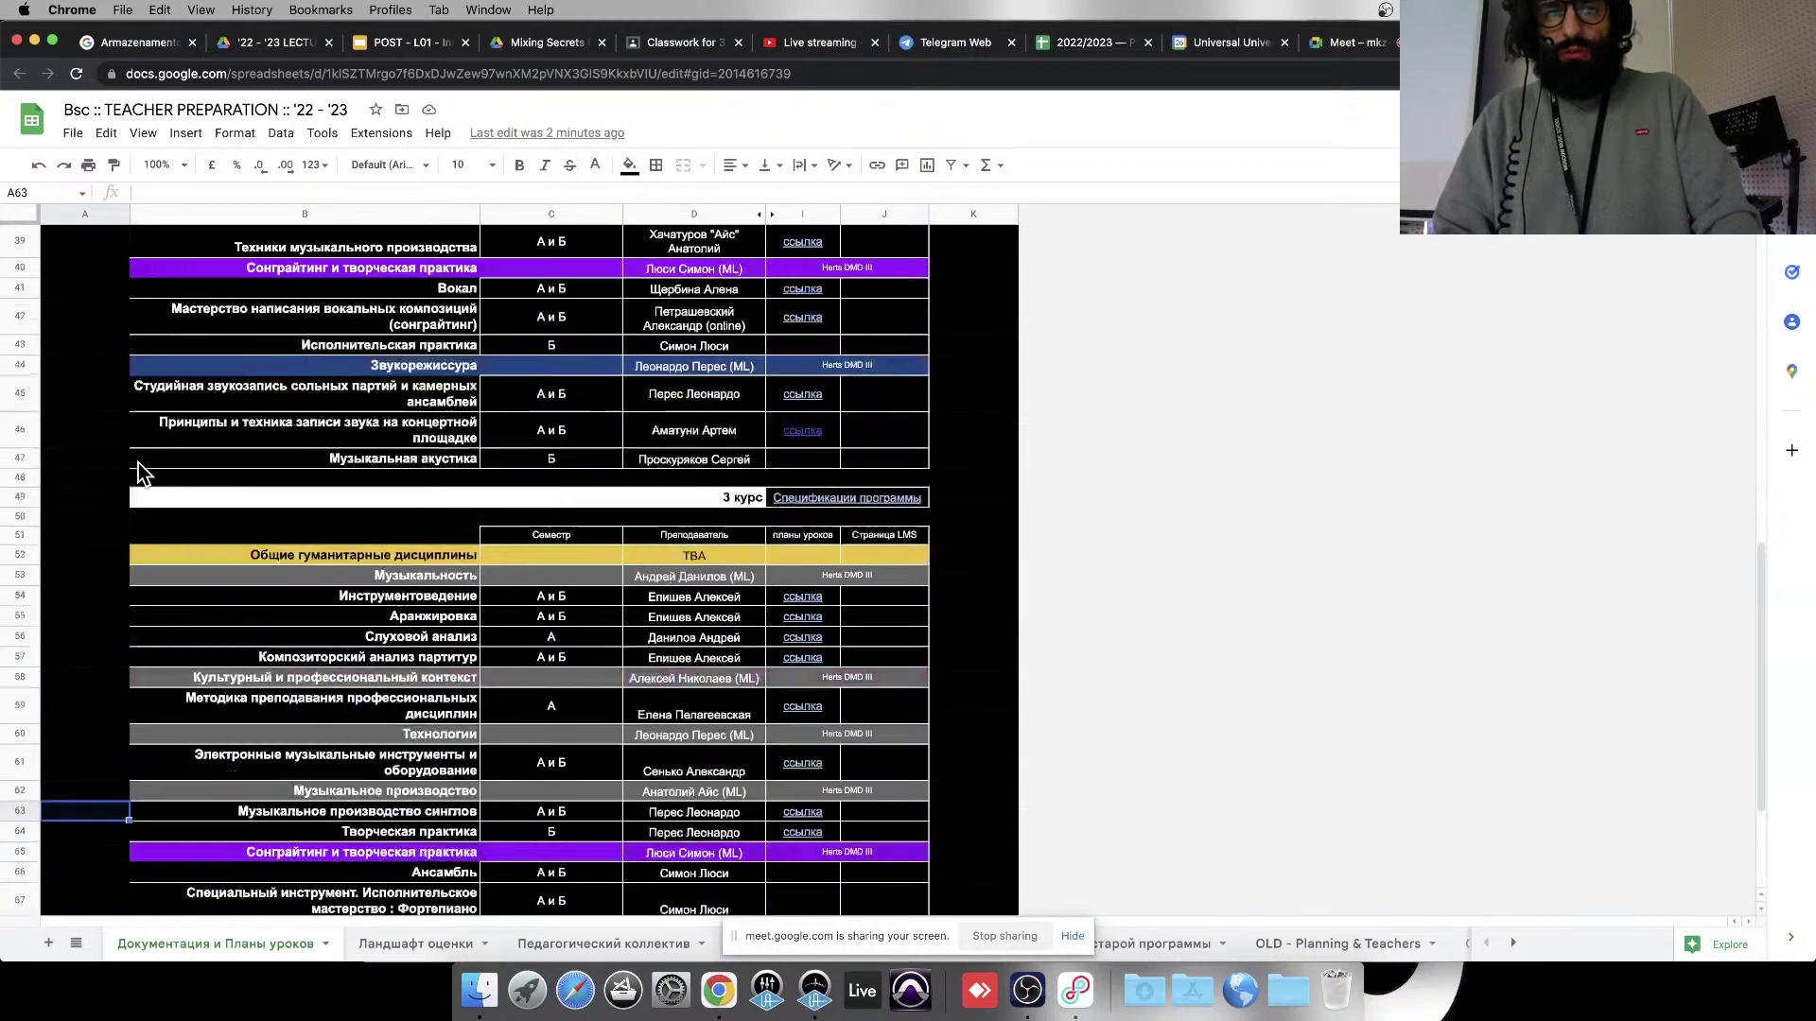
pyautogui.click(91, 587)
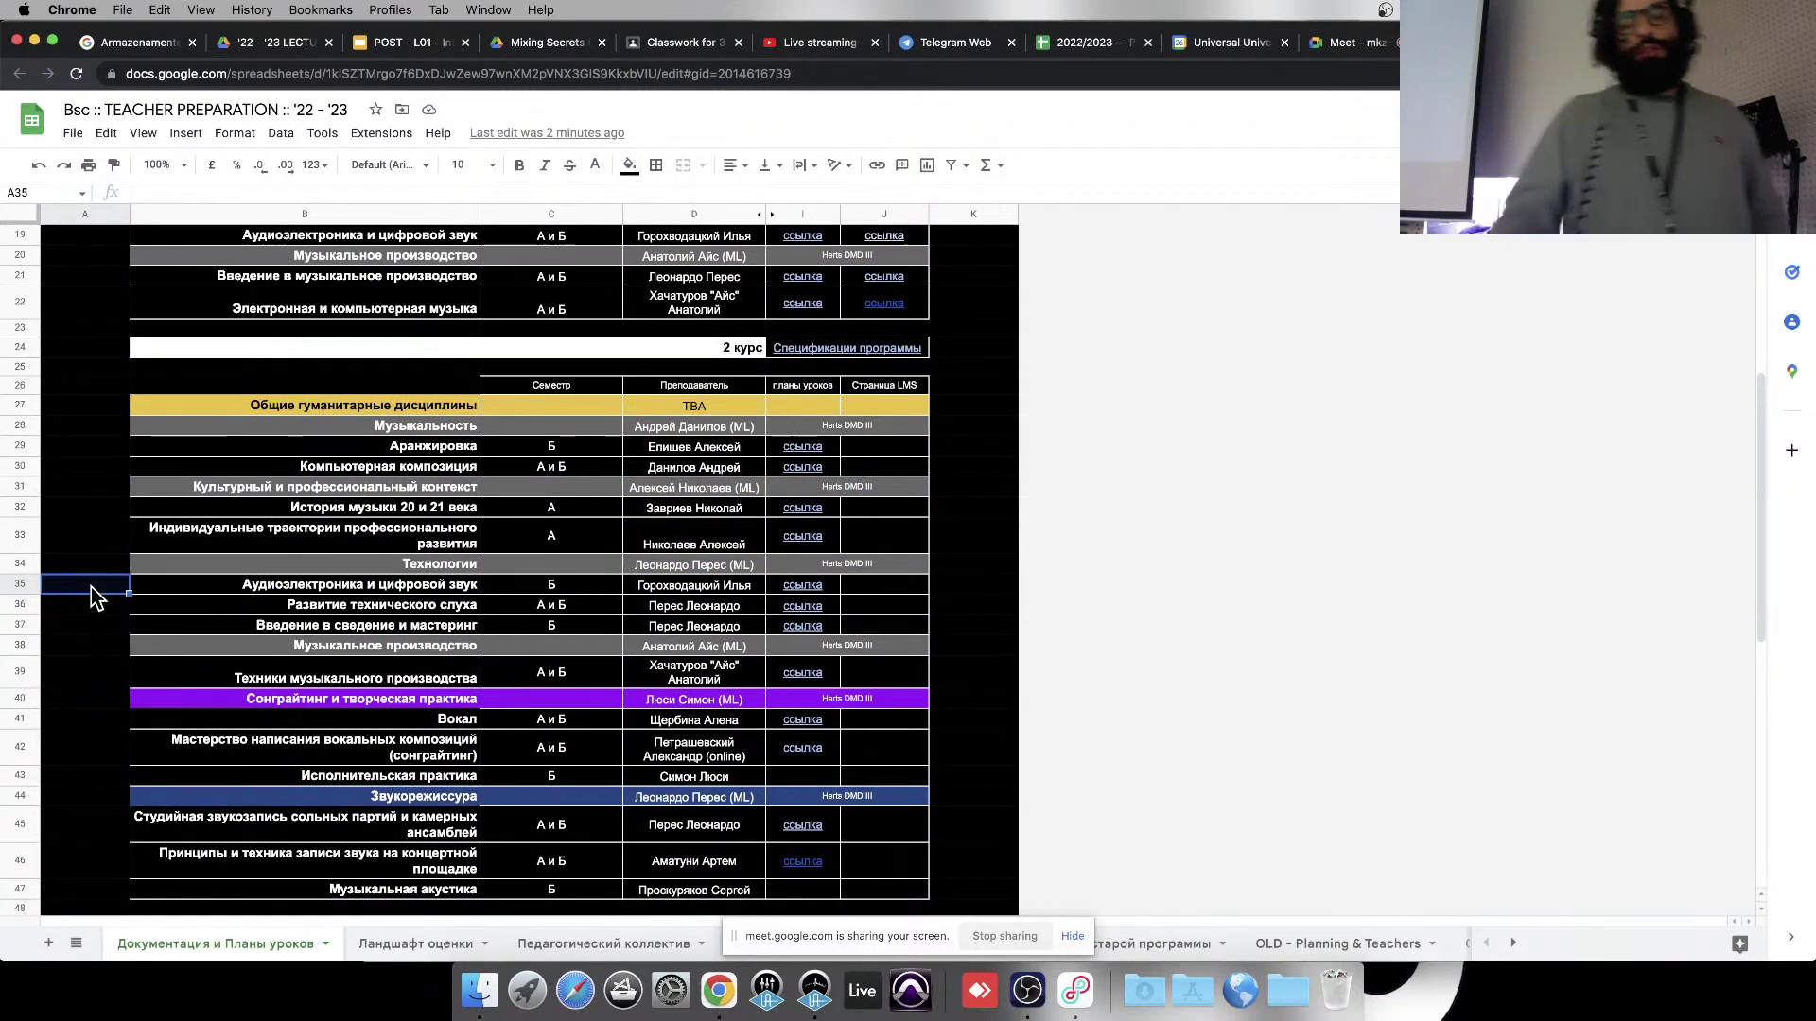
pyautogui.scroll(-10, 91, 586)
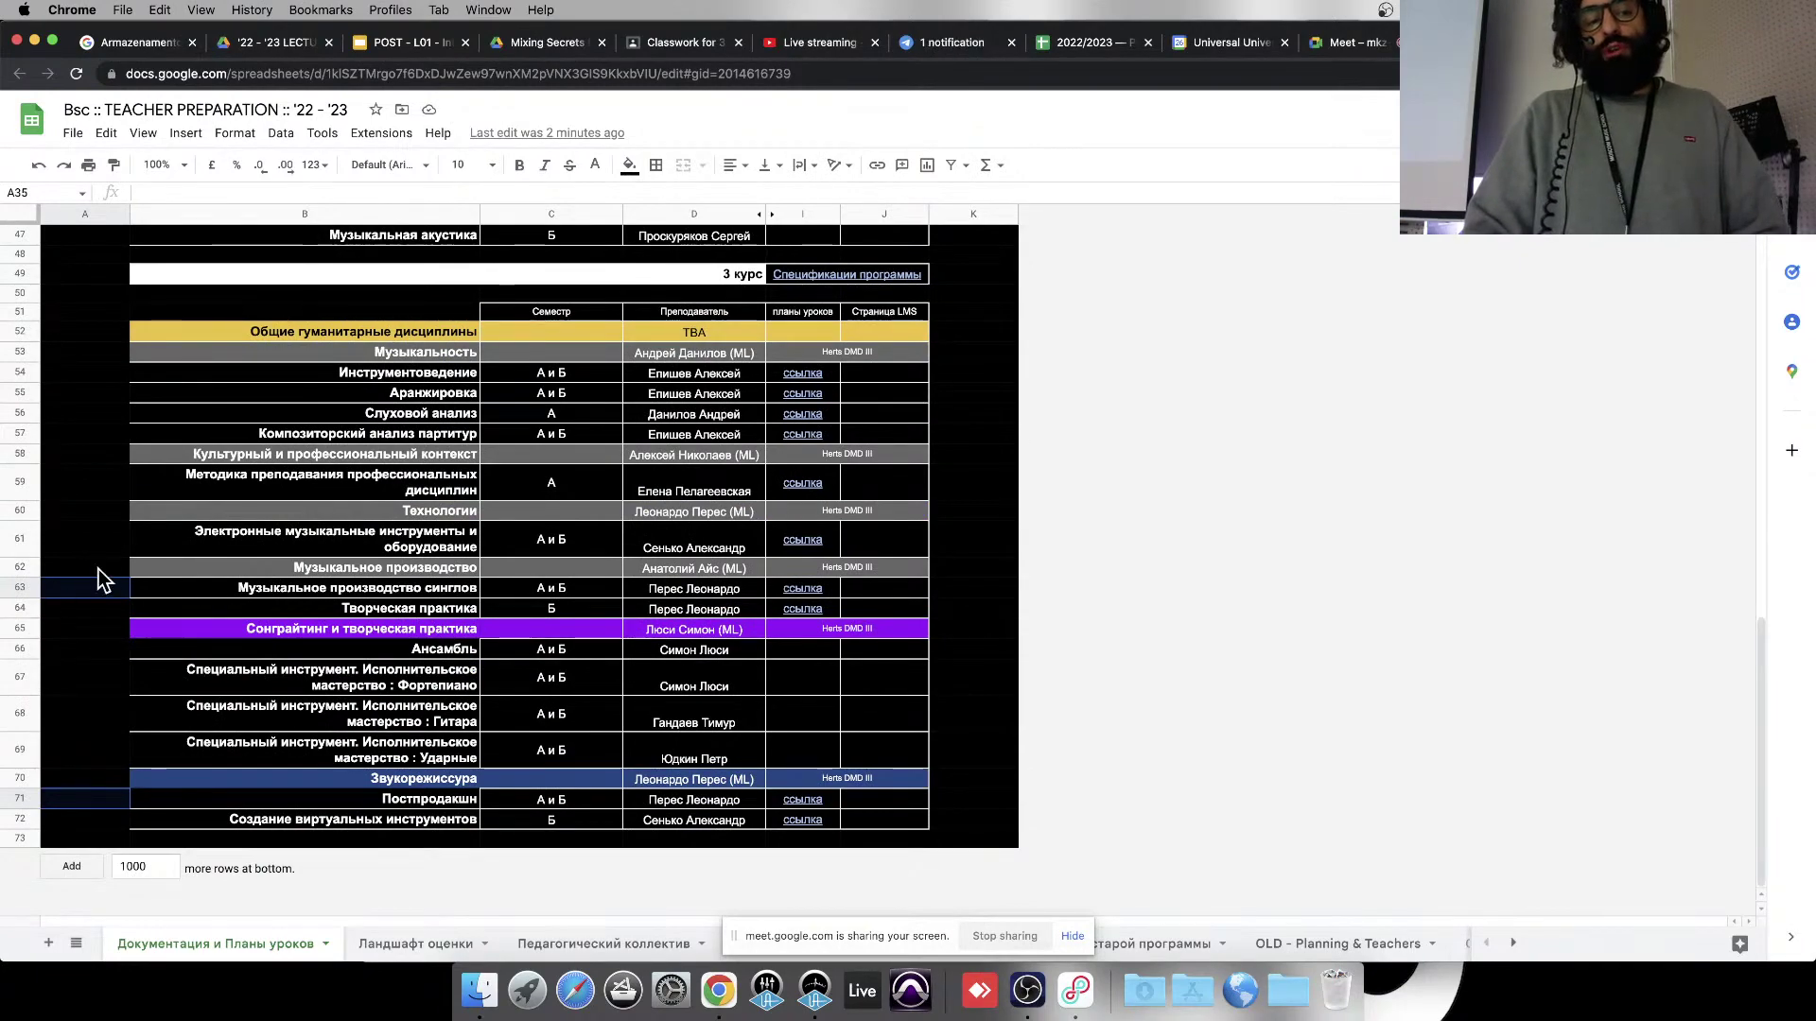
pyautogui.scroll(10, 142, 568)
pyautogui.scroll(-10, 137, 602)
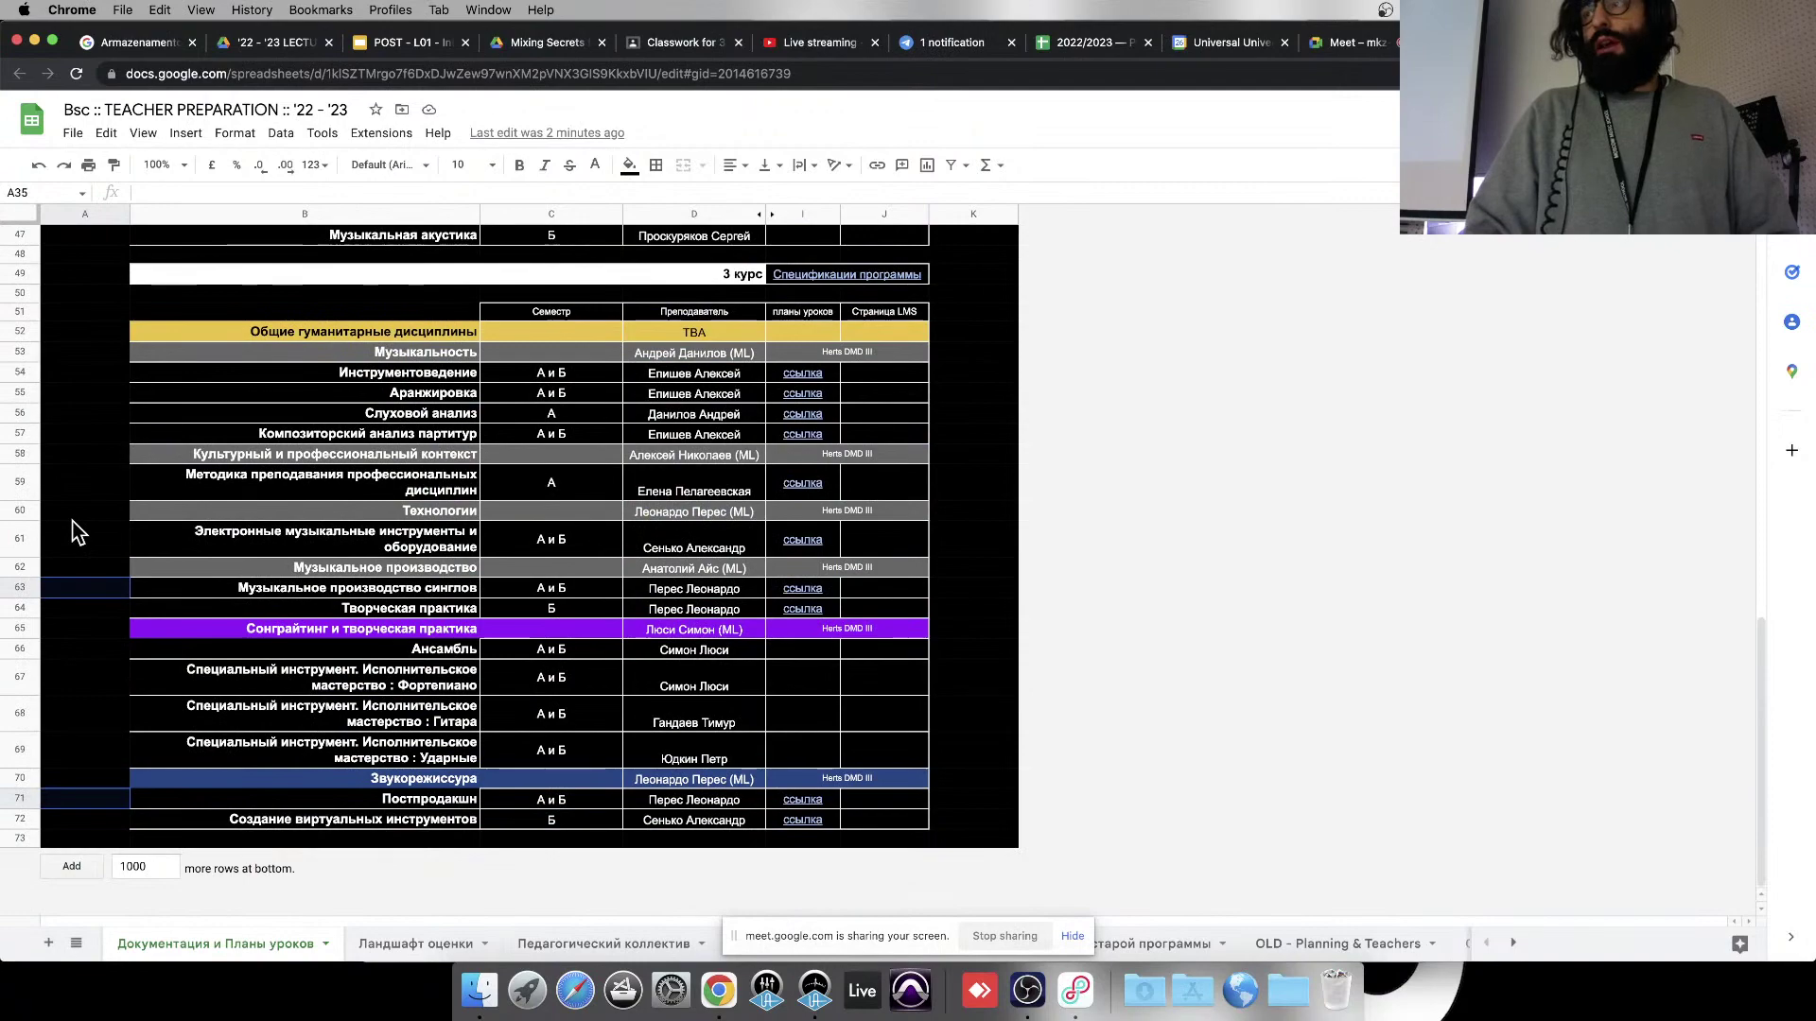
pyautogui.scroll(9, 137, 667)
pyautogui.scroll(-9, 312, 587)
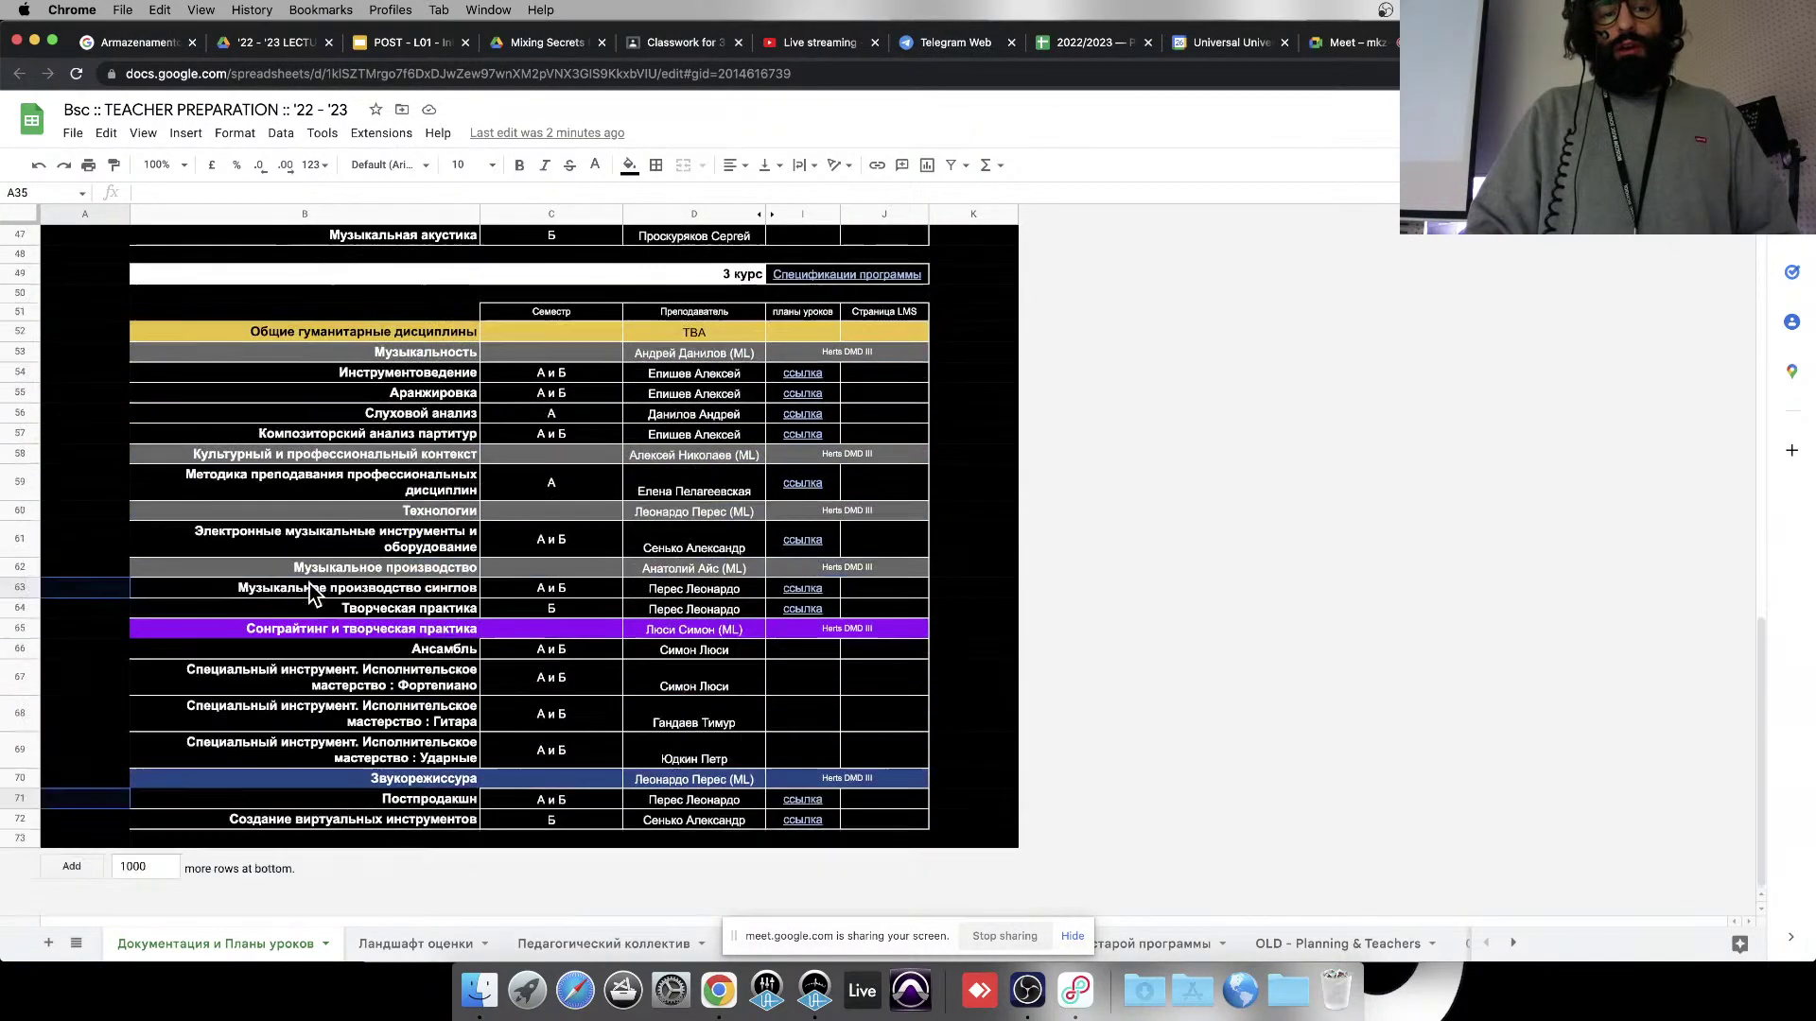
# Step: Point out Музыкальное производство синглов again by selecting its whole row, its column A cell and its name cell
pyautogui.click(7, 588)
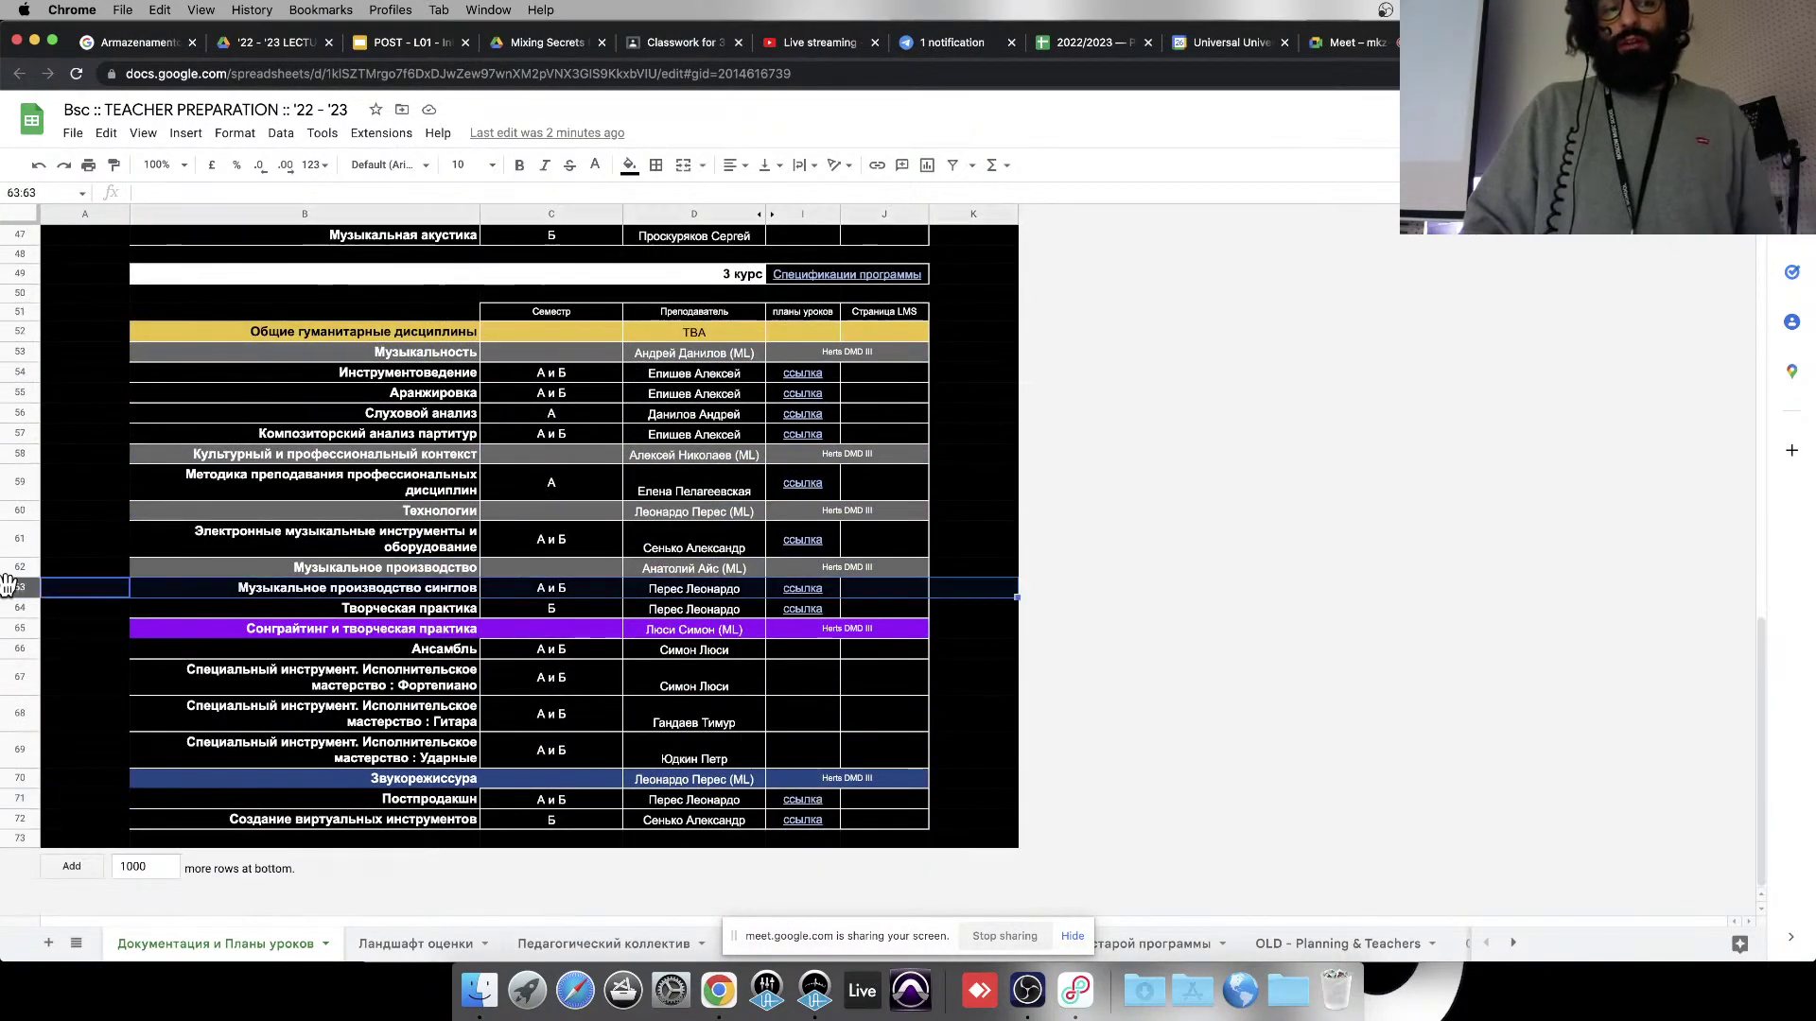
pyautogui.click(88, 588)
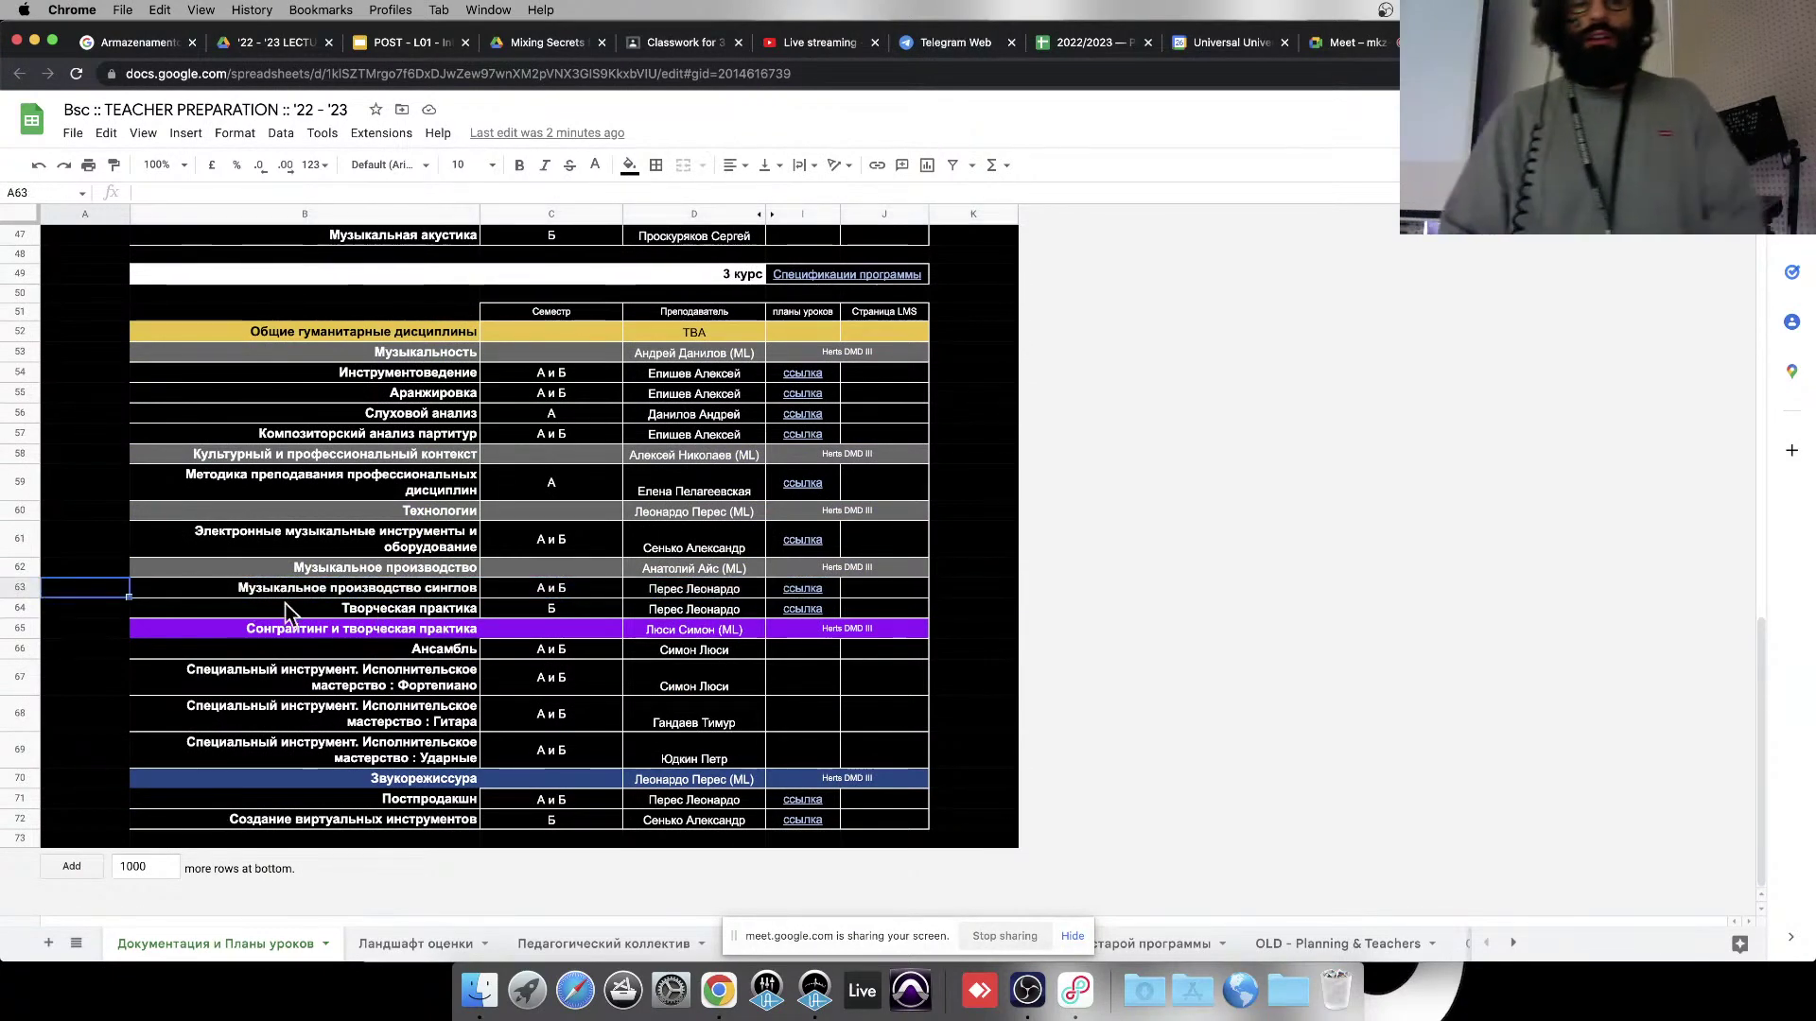
pyautogui.click(288, 591)
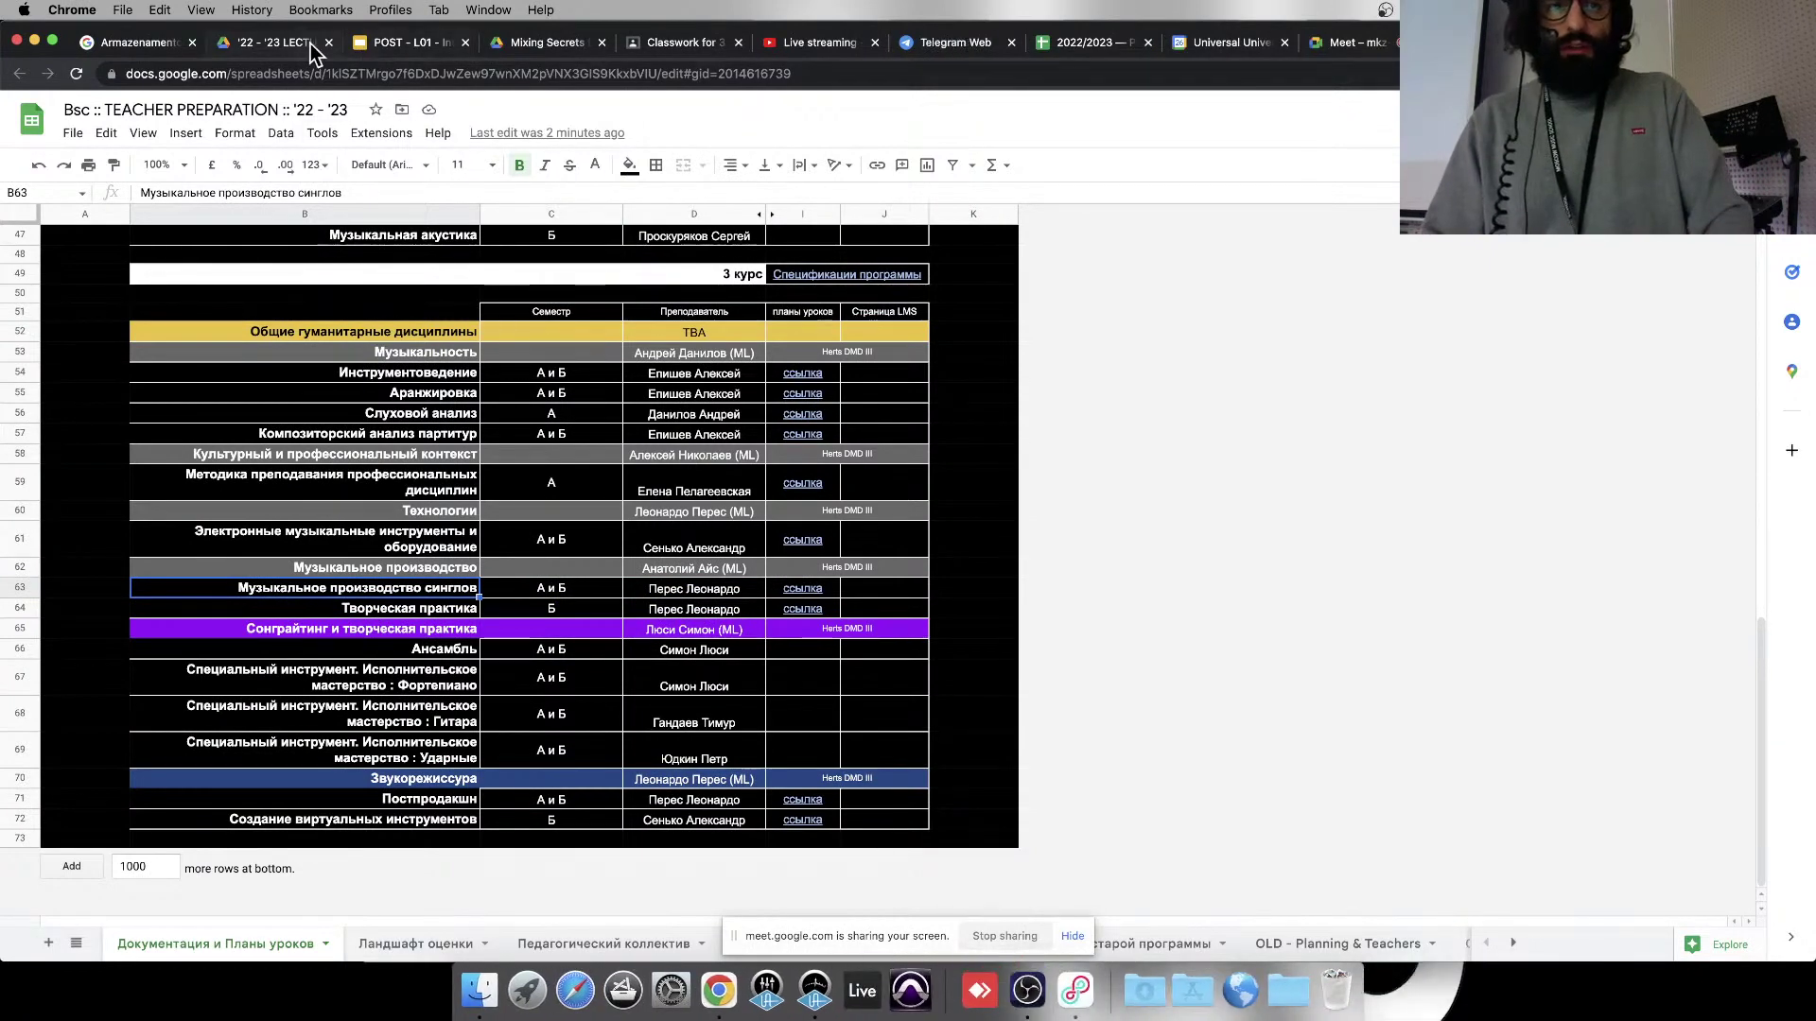
# Step: Switch to the POST - L01 - Introduction presentation in Google Slides and try presenting it full screen
pyautogui.click(421, 44)
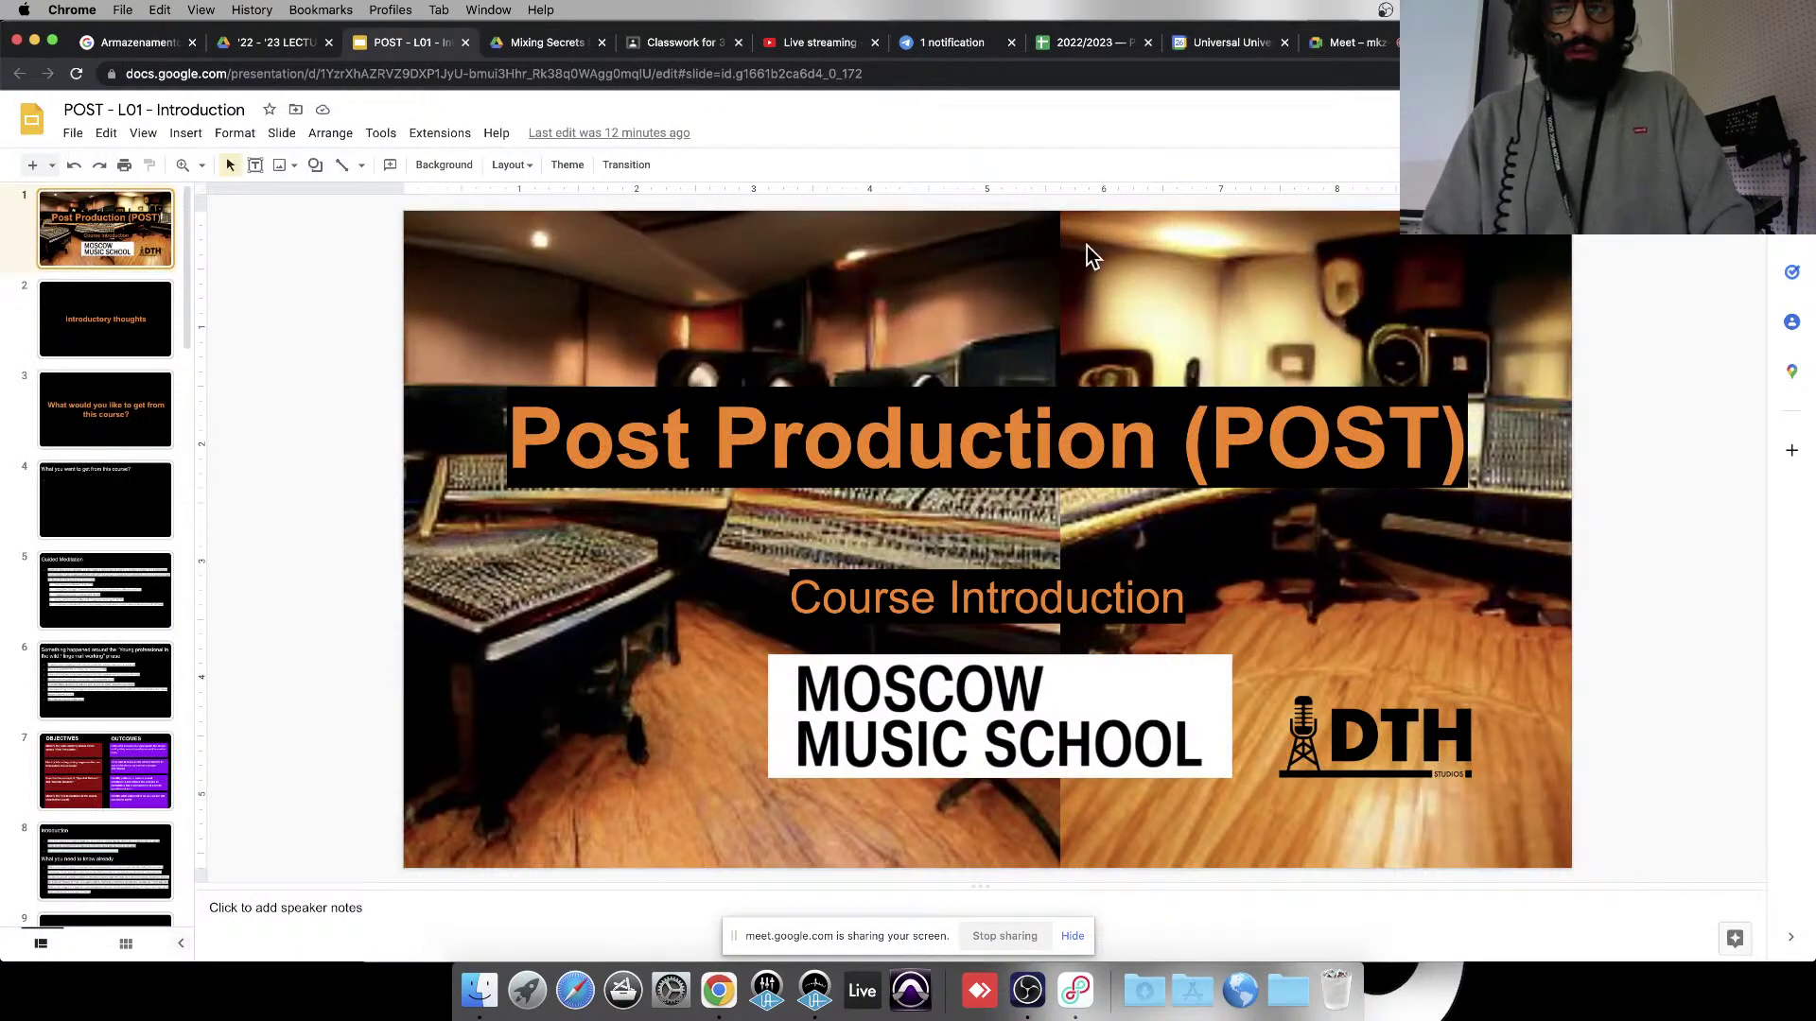
pyautogui.press('super+Return')
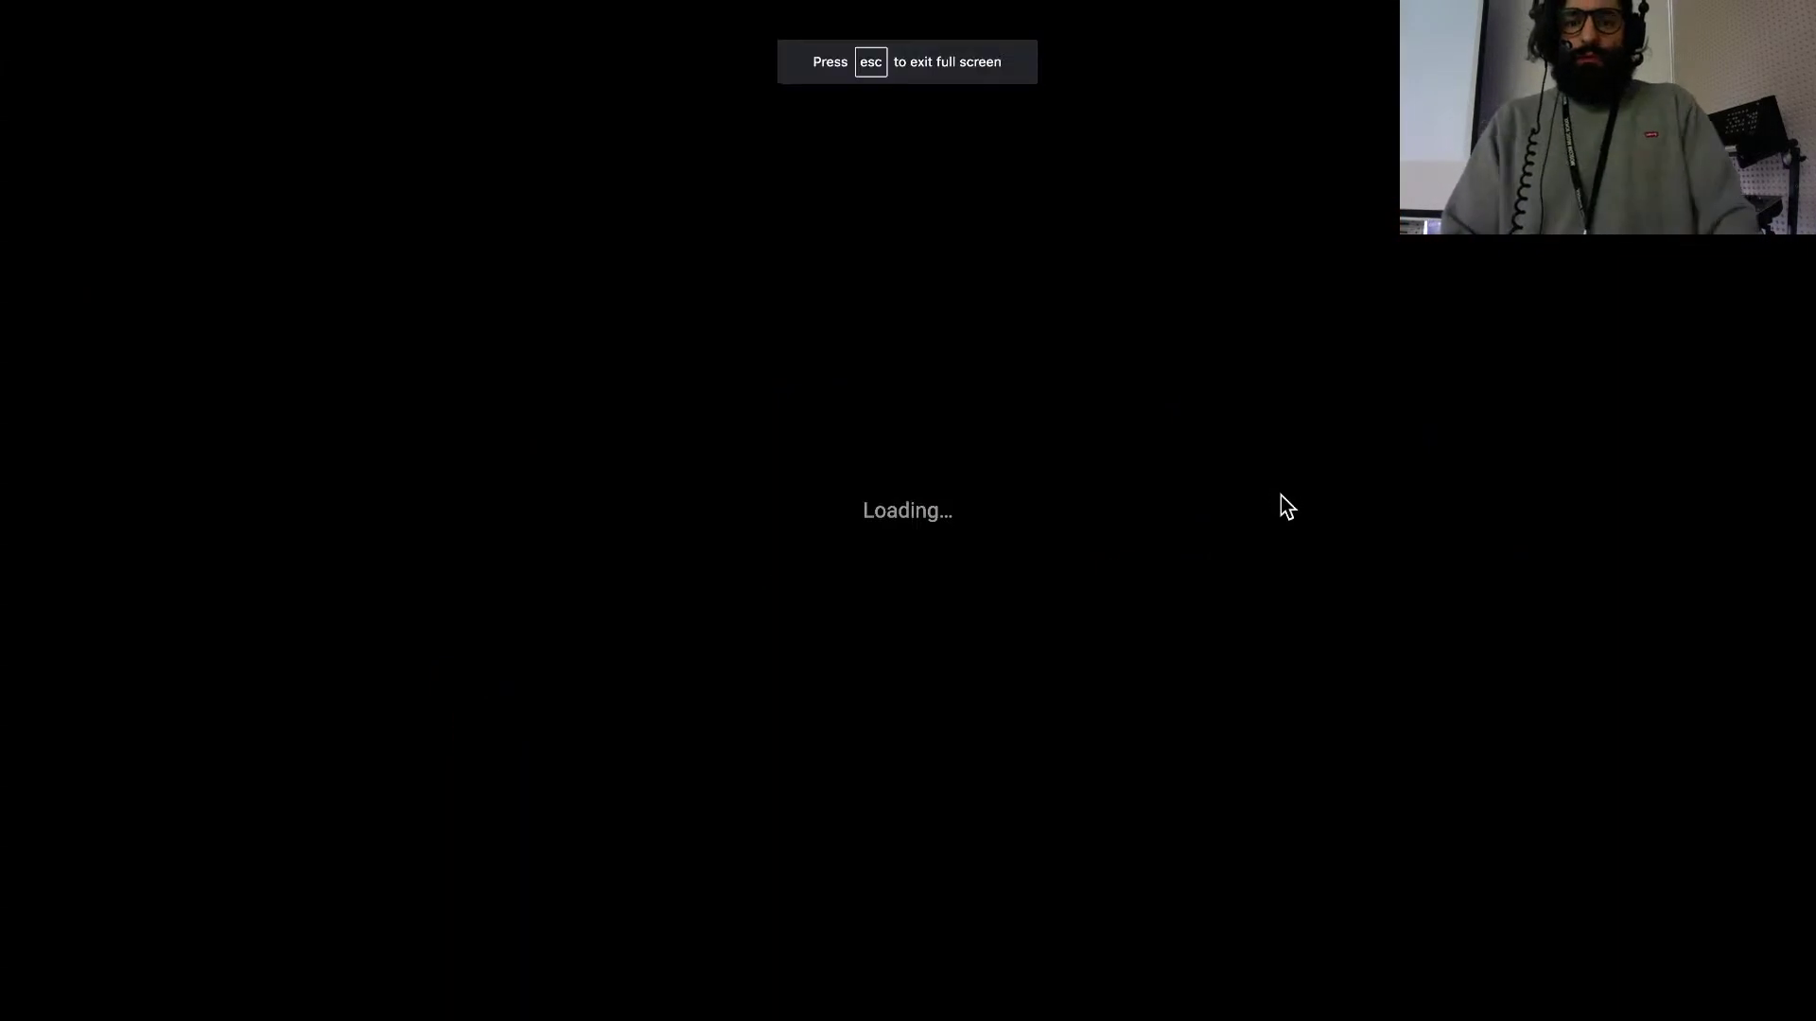
pyautogui.press('Escape')
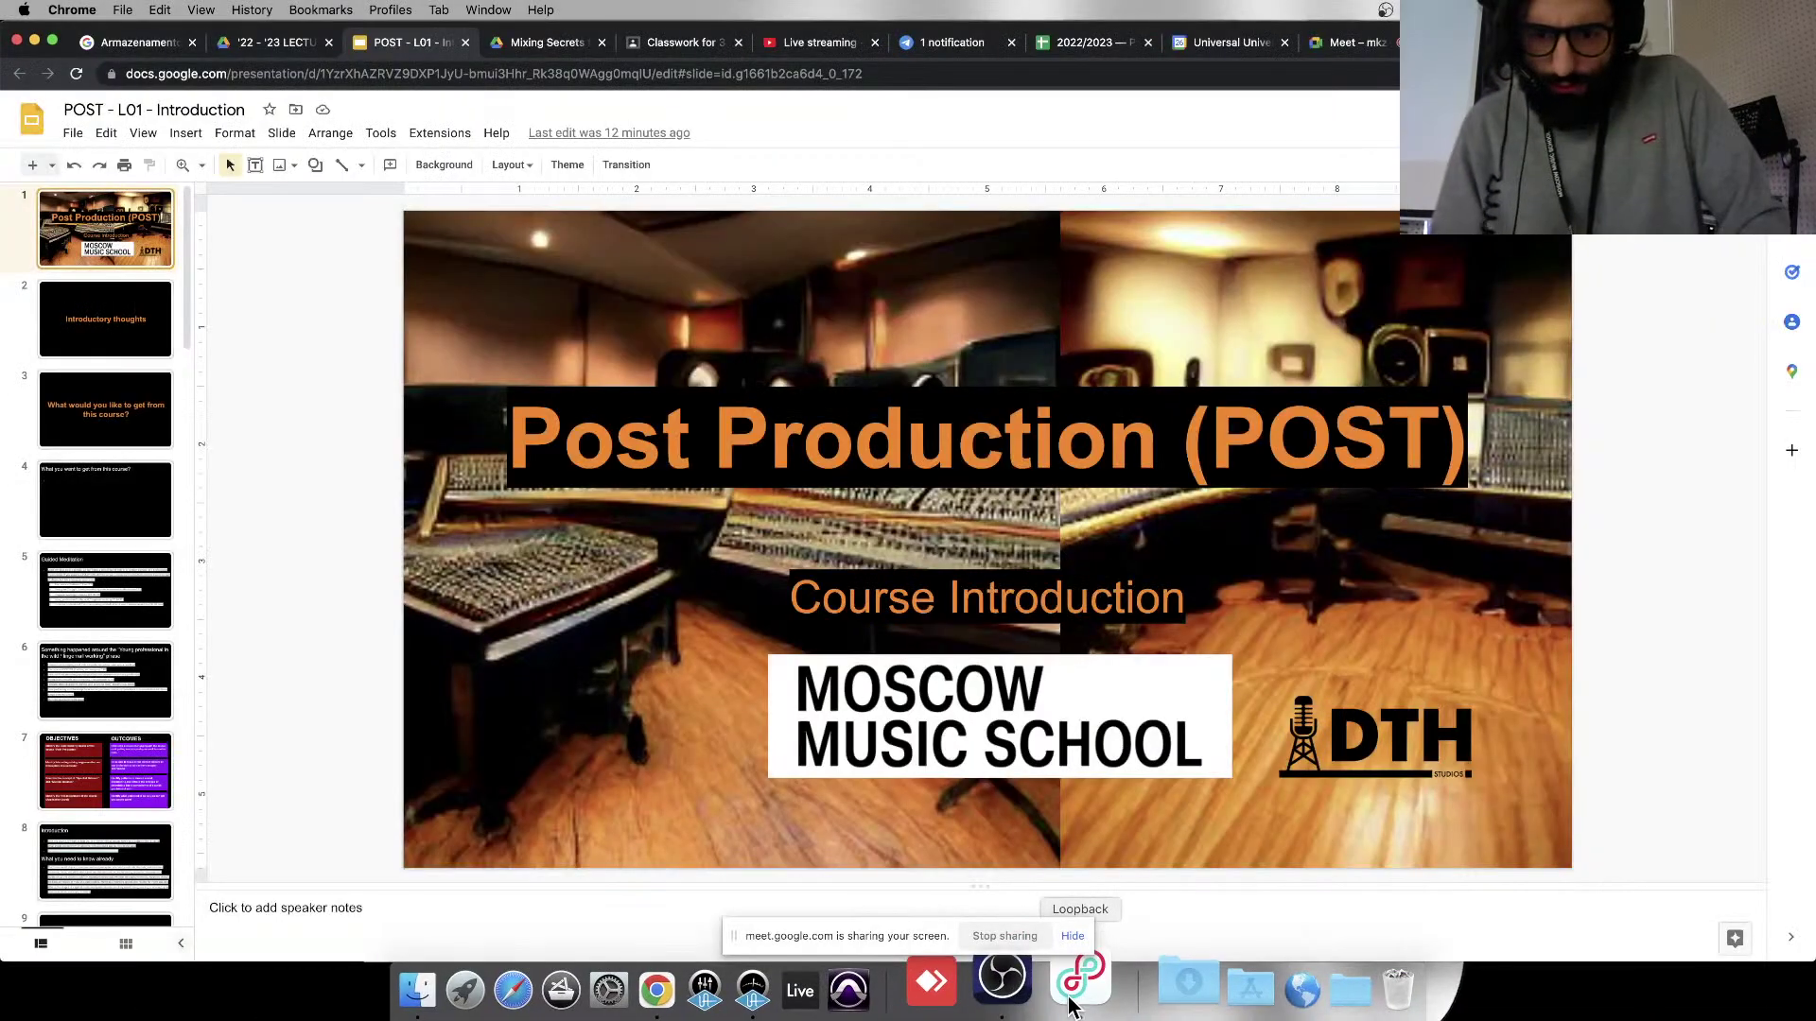
pyautogui.click(1029, 992)
pyautogui.click(1585, 499)
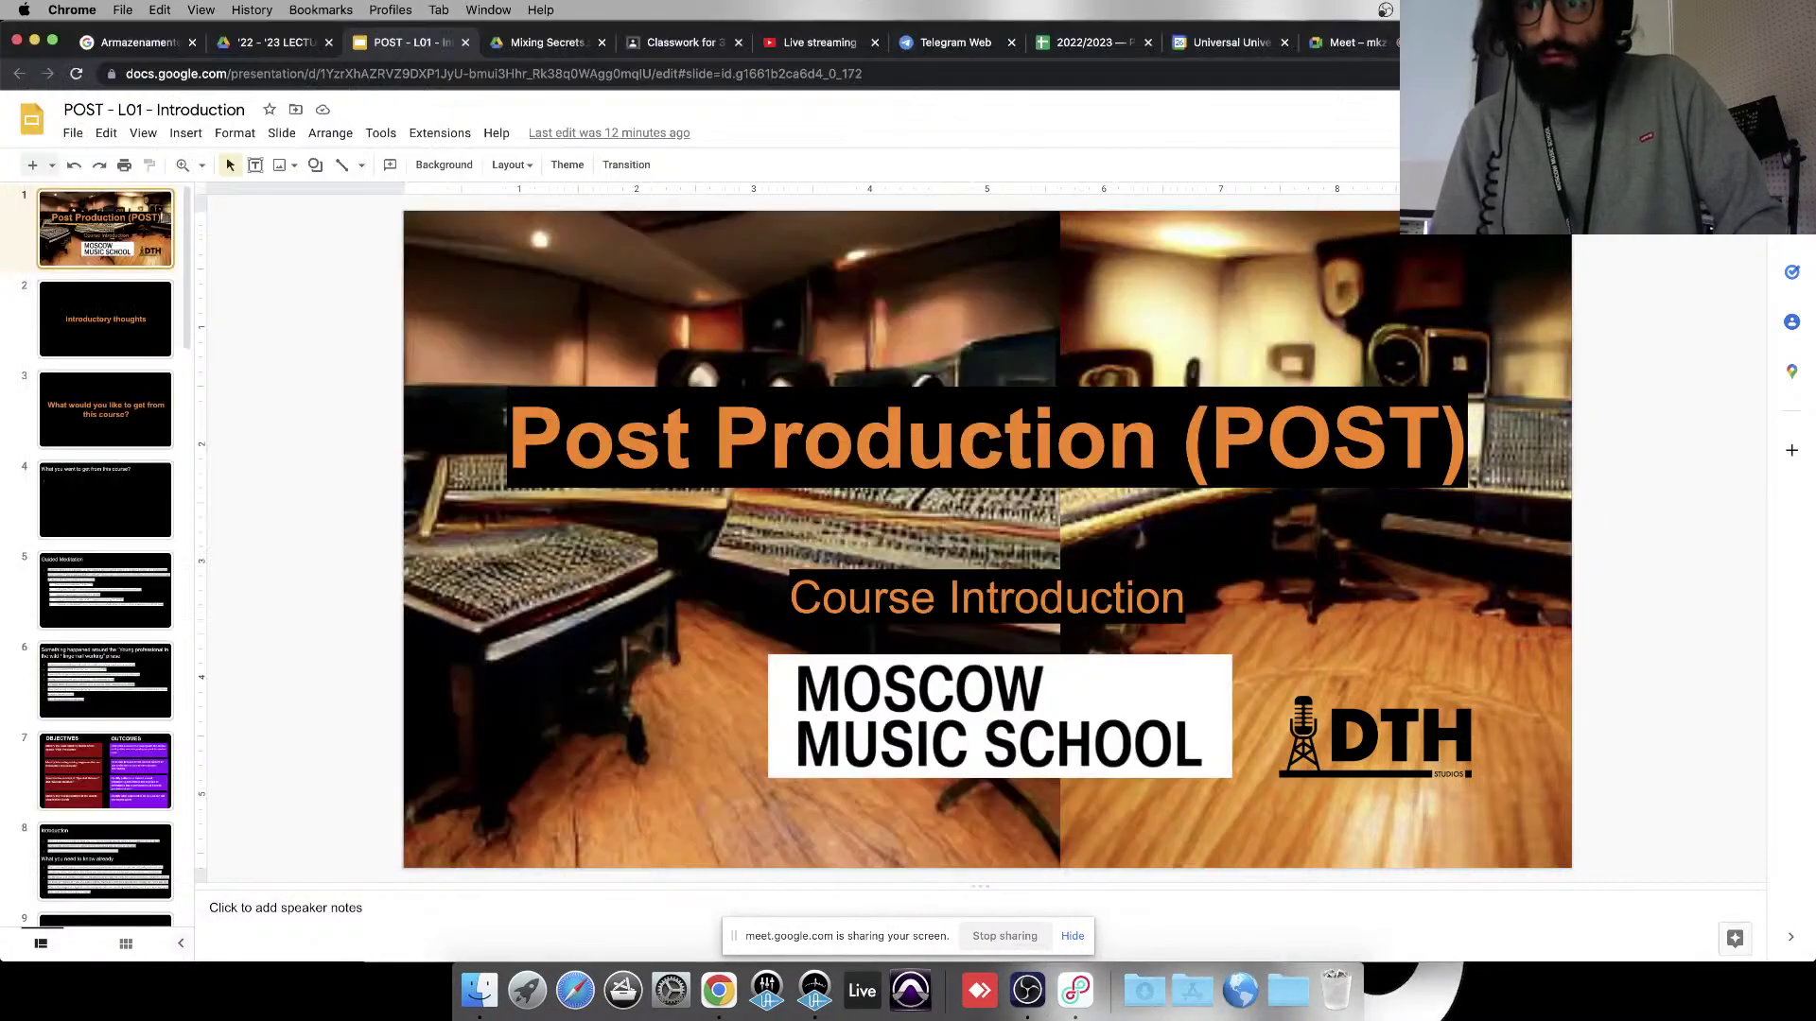
# Step: Present the Post Production slideshow full screen from the title slide and advance to the Introductory thoughts slide
pyautogui.press('super+Return')
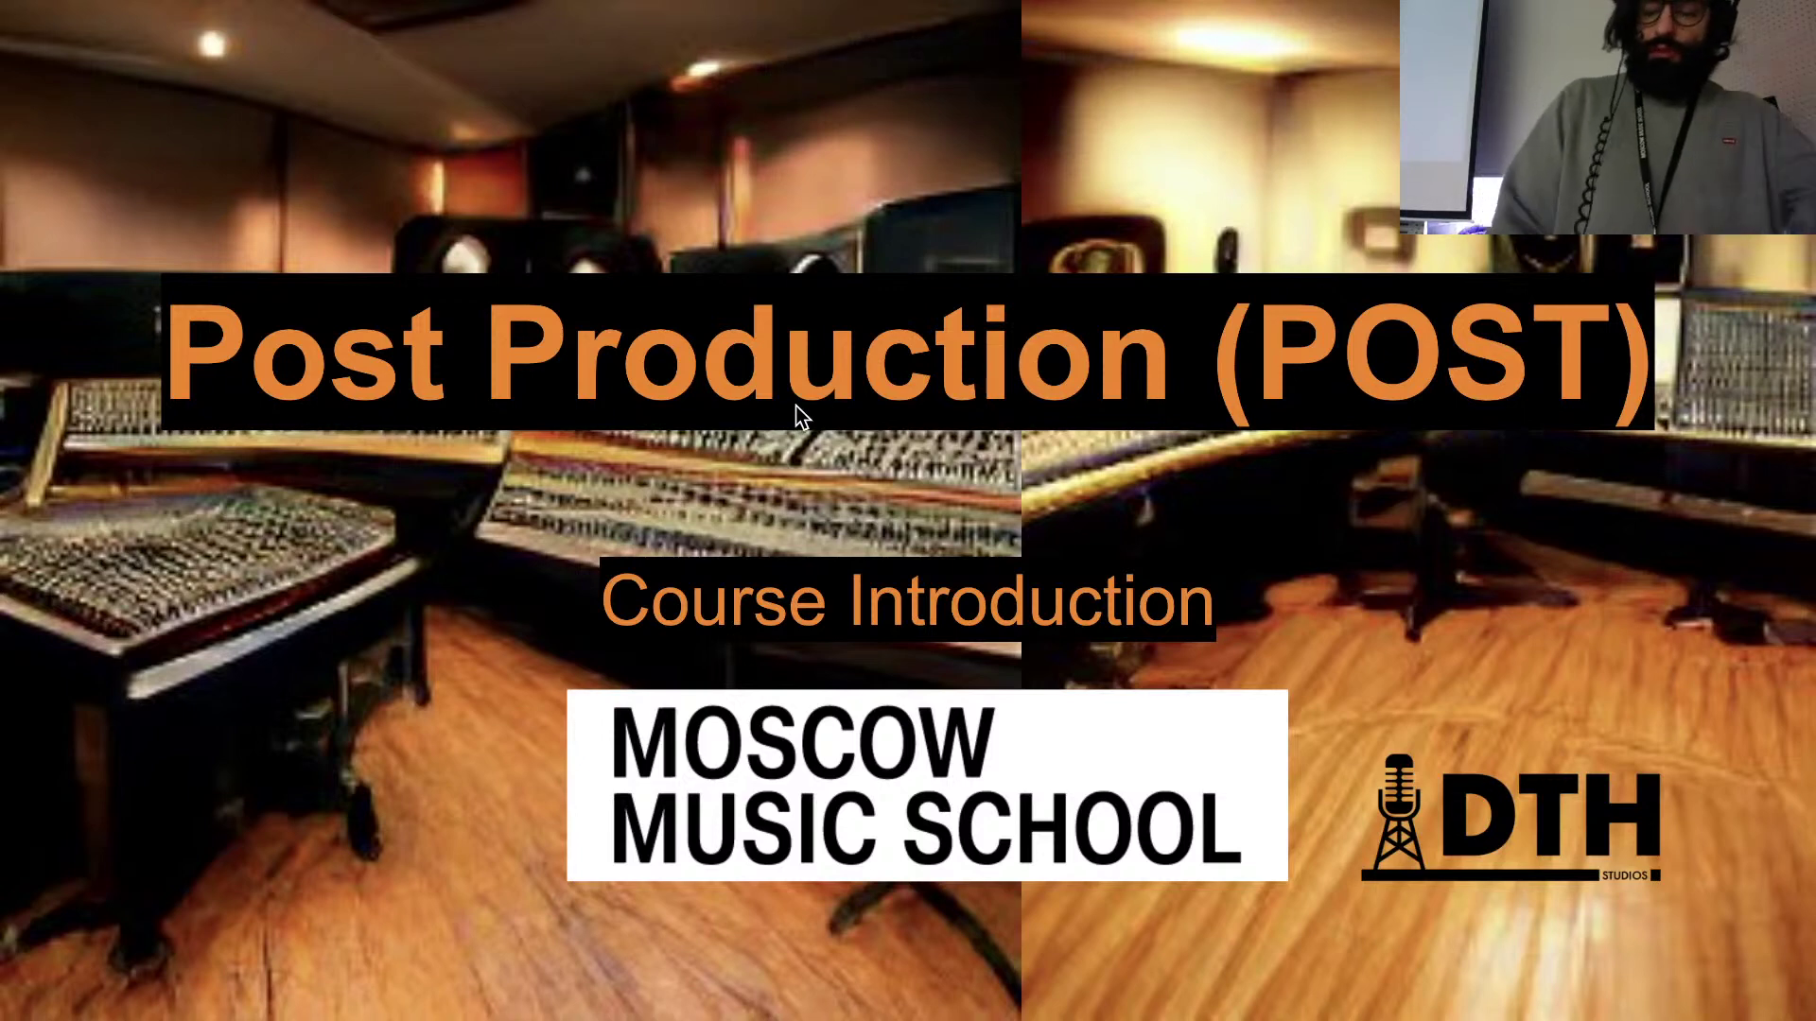
pyautogui.press('Right')
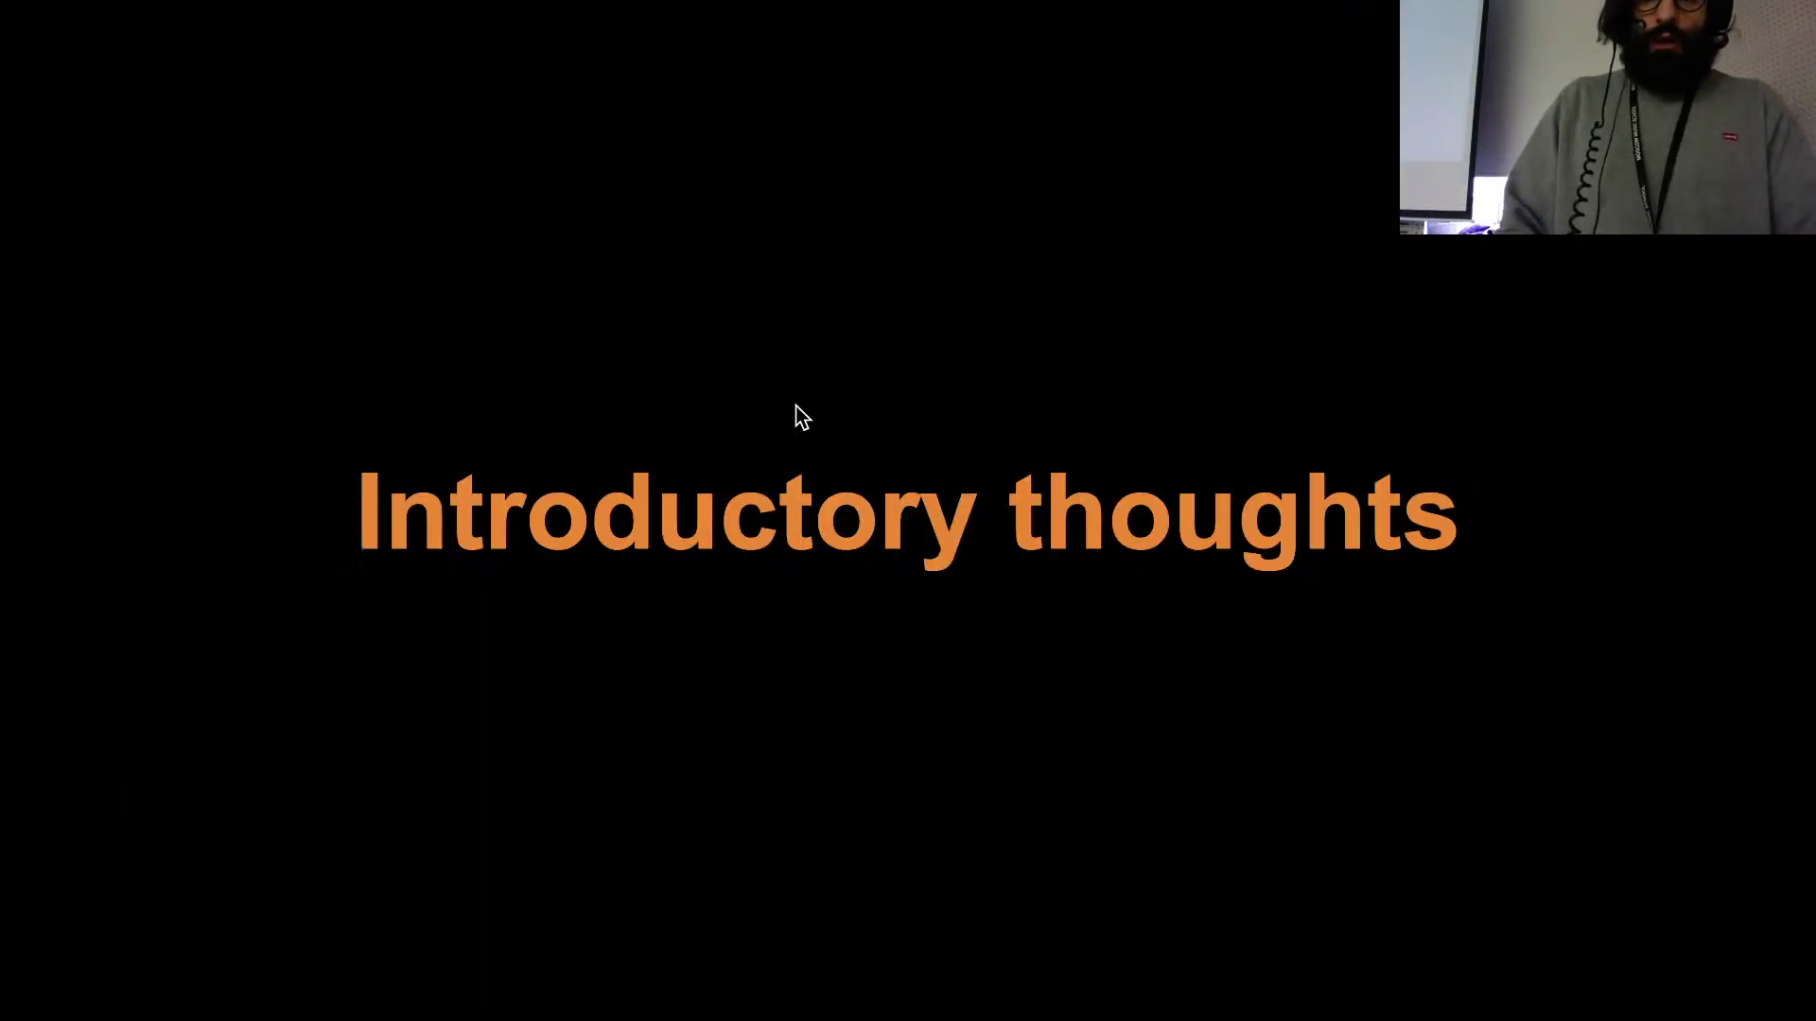